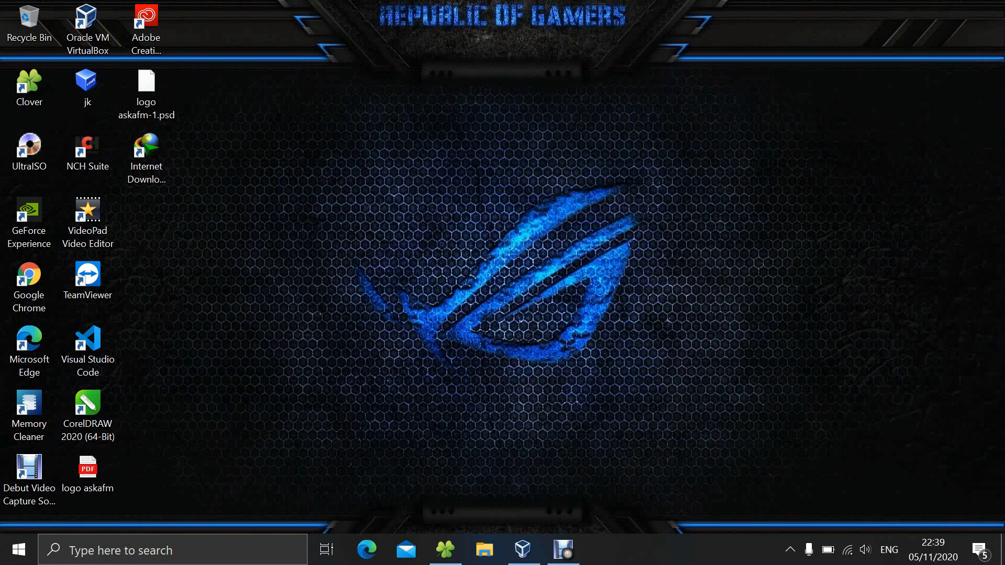
Switch to VirtualBox Manager and begin creating a new virtual machine named "bodhi linux"
{"action": "mouse_move", "coordinate": [523, 549]}
{"action": "left_click", "coordinate": [523, 487]}
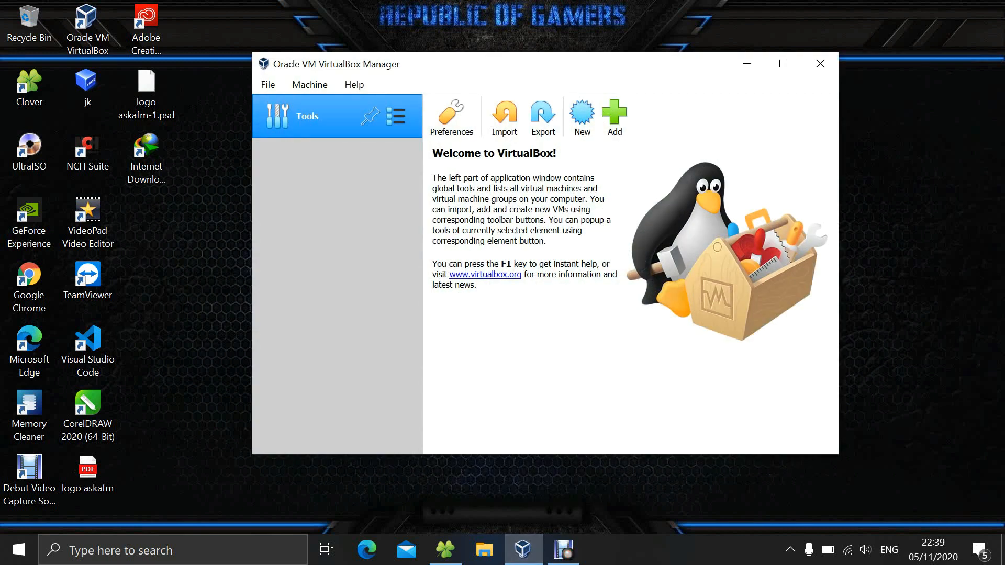
{"action": "left_click", "coordinate": [582, 114]}
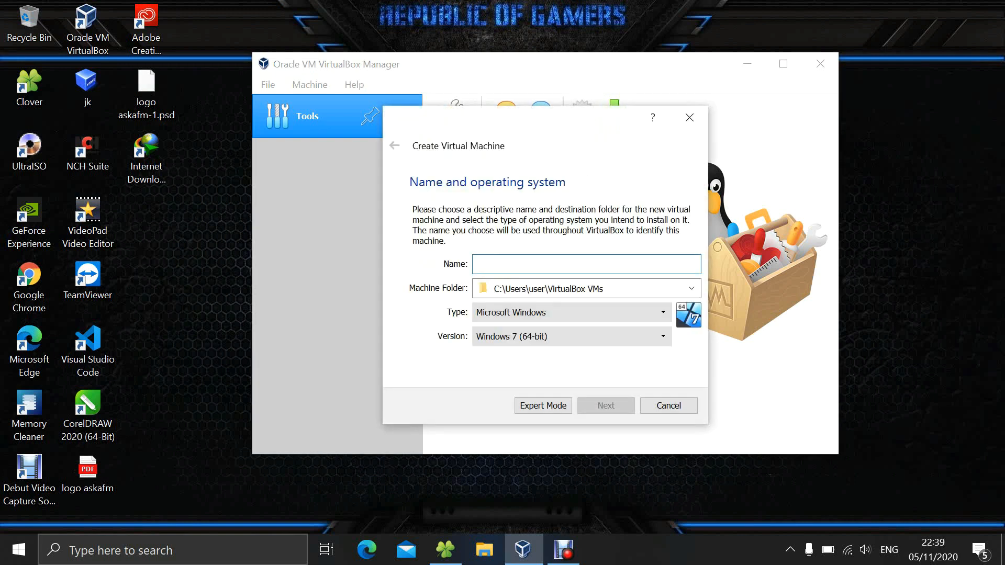
{"action": "type", "text": "b"}
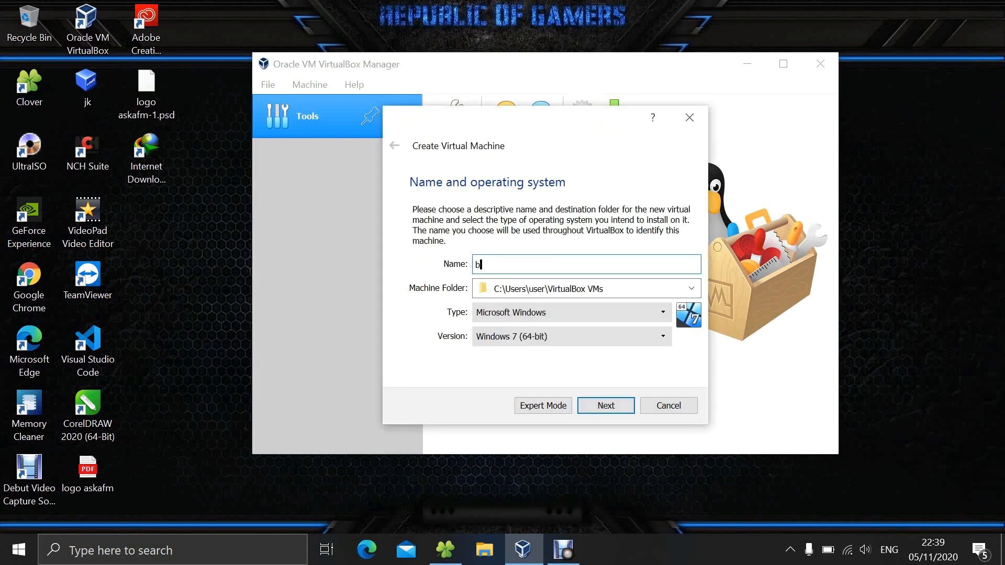
{"action": "type", "text": "odhi linux"}
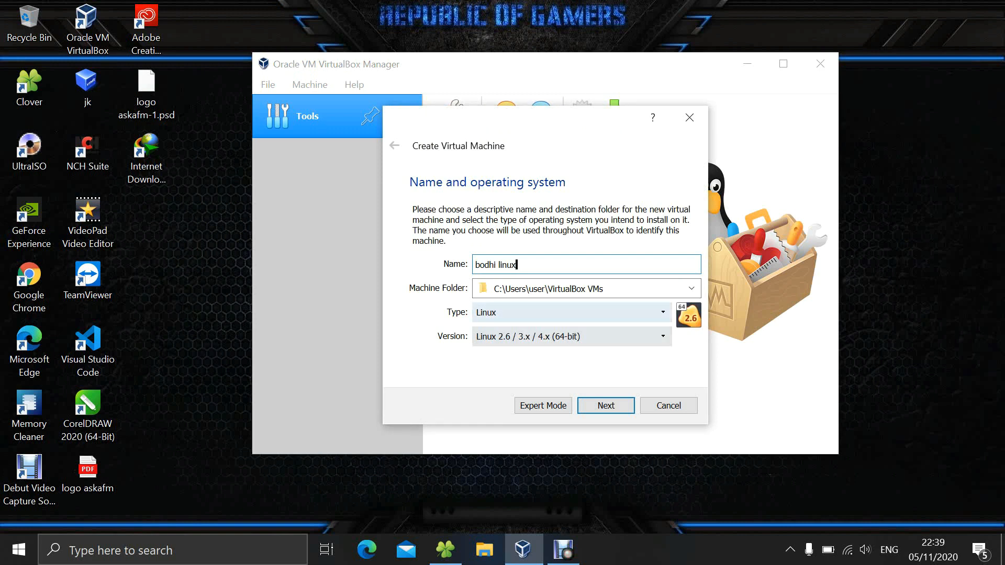
Set the machine's operating system type to Linux and its version to Ubuntu (64-bit), and proceed to the memory size
{"action": "left_click", "coordinate": [572, 312]}
{"action": "left_click", "coordinate": [572, 338]}
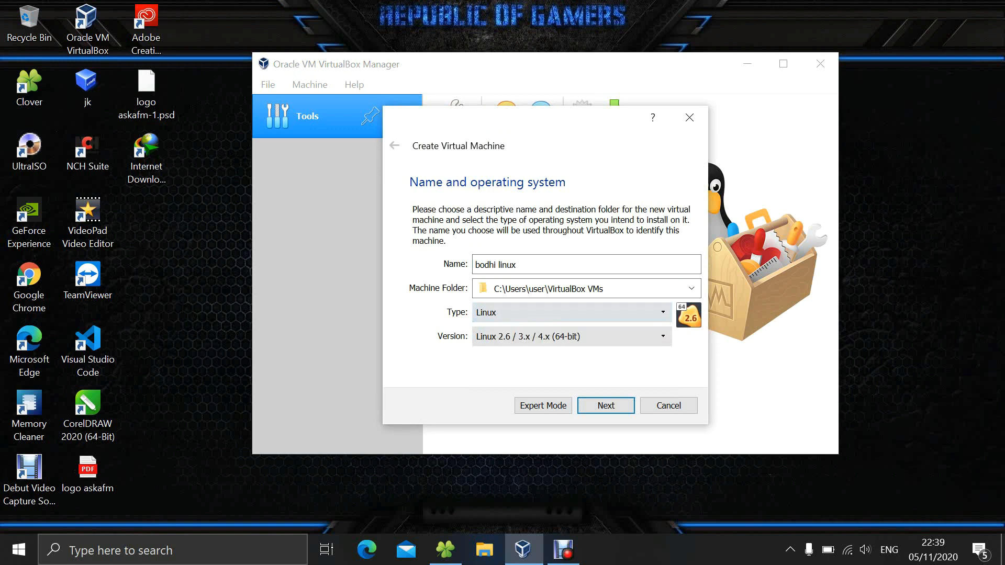
{"action": "left_click", "coordinate": [571, 337]}
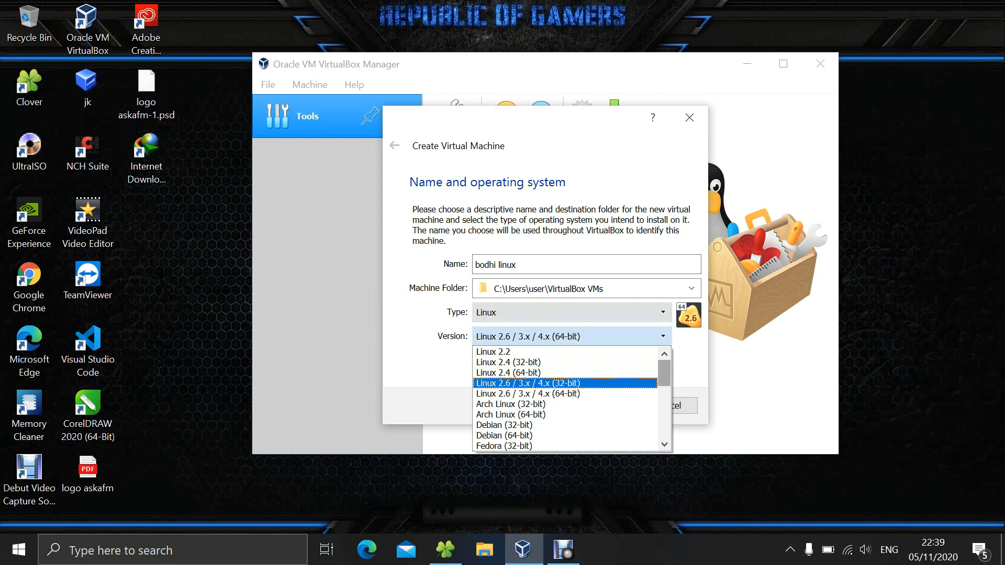
{"action": "scroll", "coordinate": [664, 373], "scroll_direction": "down", "scroll_amount": 2}
{"action": "scroll", "coordinate": [565, 384], "scroll_direction": "down", "scroll_amount": 2}
{"action": "scroll", "coordinate": [565, 383], "scroll_direction": "up", "scroll_amount": 4}
{"action": "scroll", "coordinate": [565, 383], "scroll_direction": "down", "scroll_amount": 5}
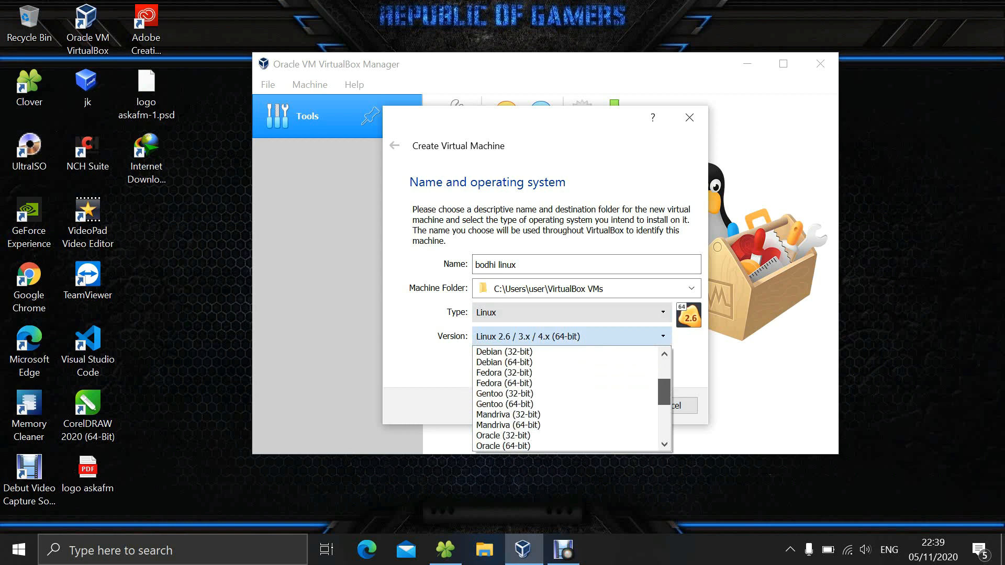
{"action": "left_click_drag", "start_coordinate": [664, 414], "coordinate": [664, 417]}
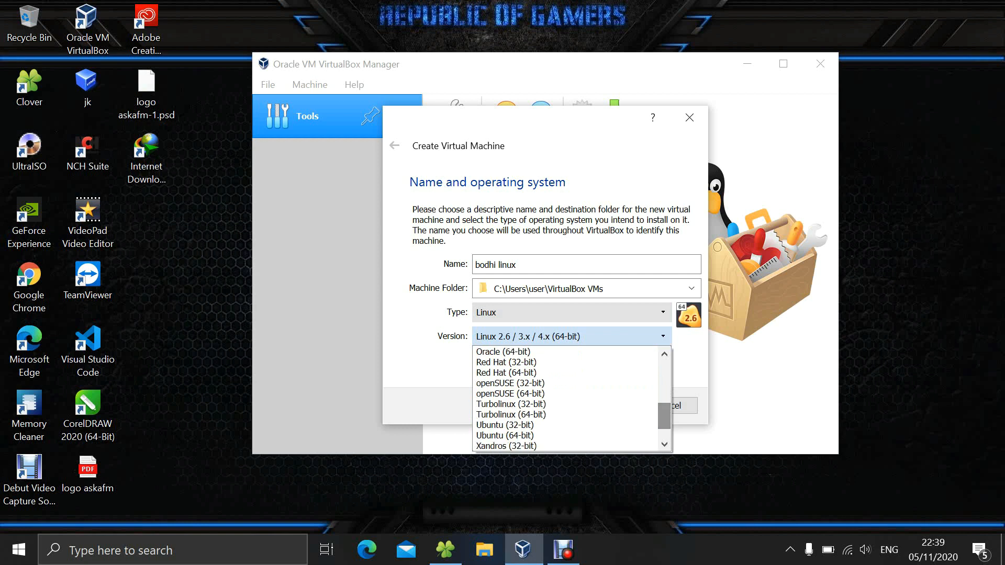
{"action": "left_click", "coordinate": [566, 436]}
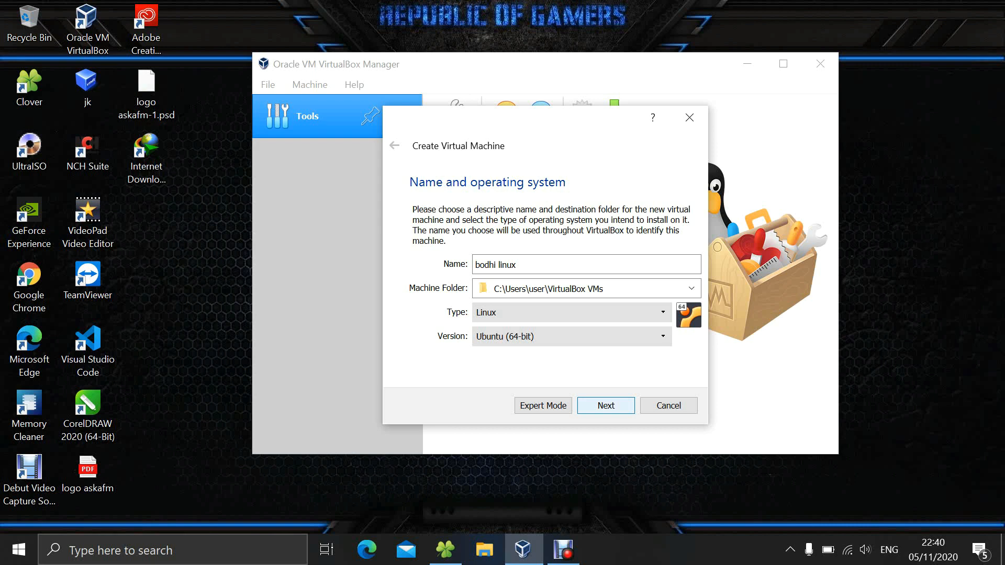
{"action": "key", "text": "Return"}
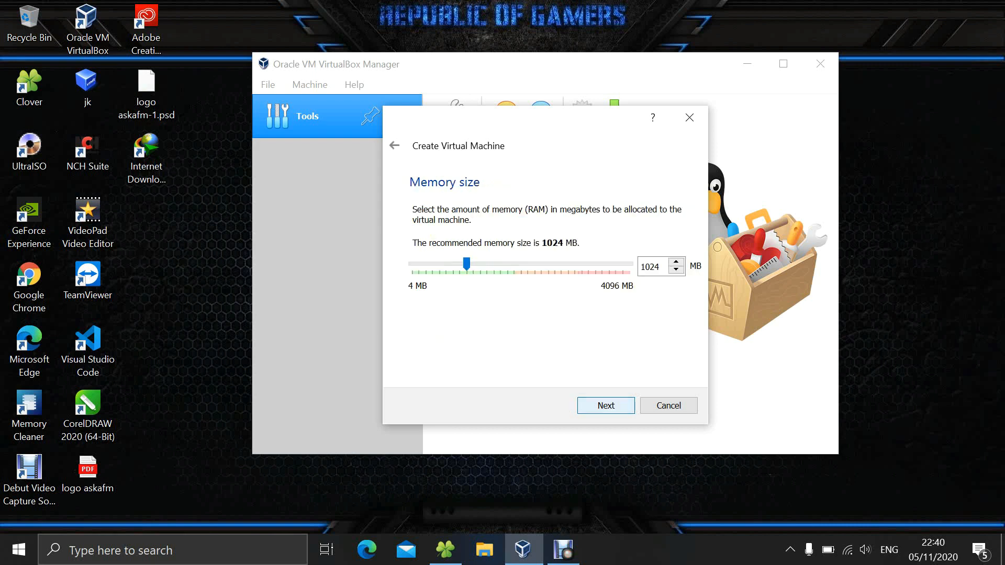
Accept 1024 MB of memory and create a new 16 GB VDI virtual hard disk for the machine
{"action": "key", "text": "Return"}
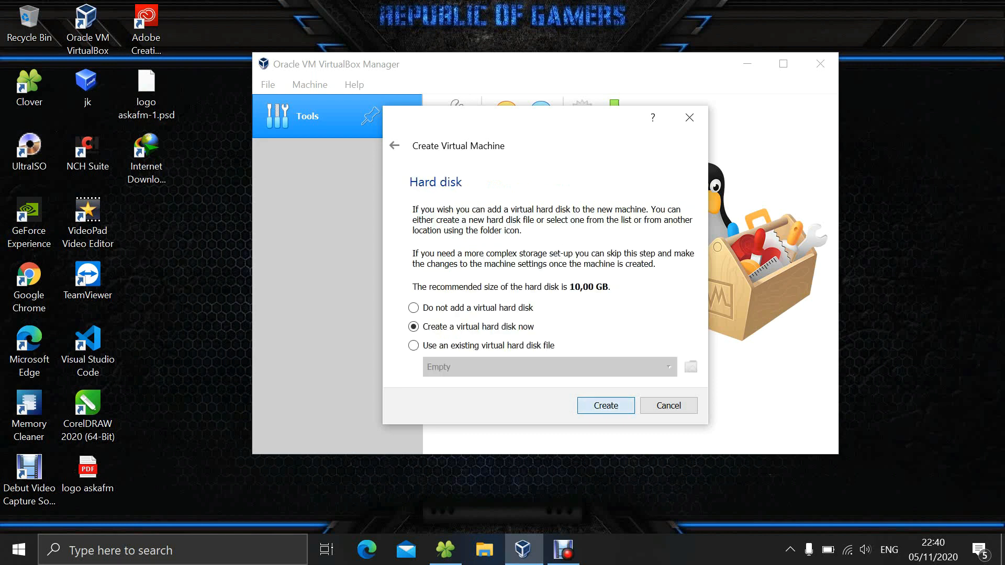
{"action": "key", "text": "Return"}
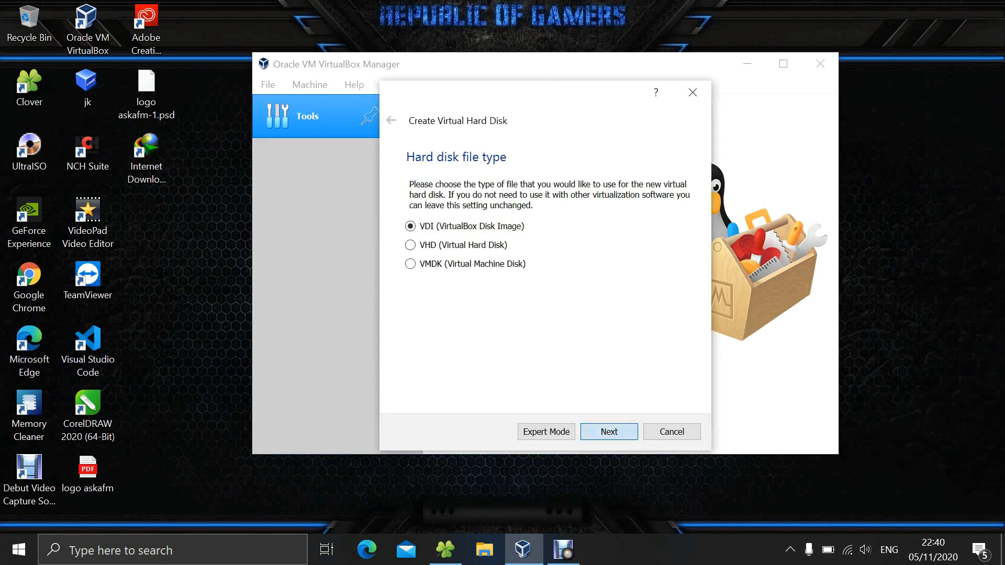
{"action": "key", "text": "Return"}
{"action": "key", "text": "Return"}
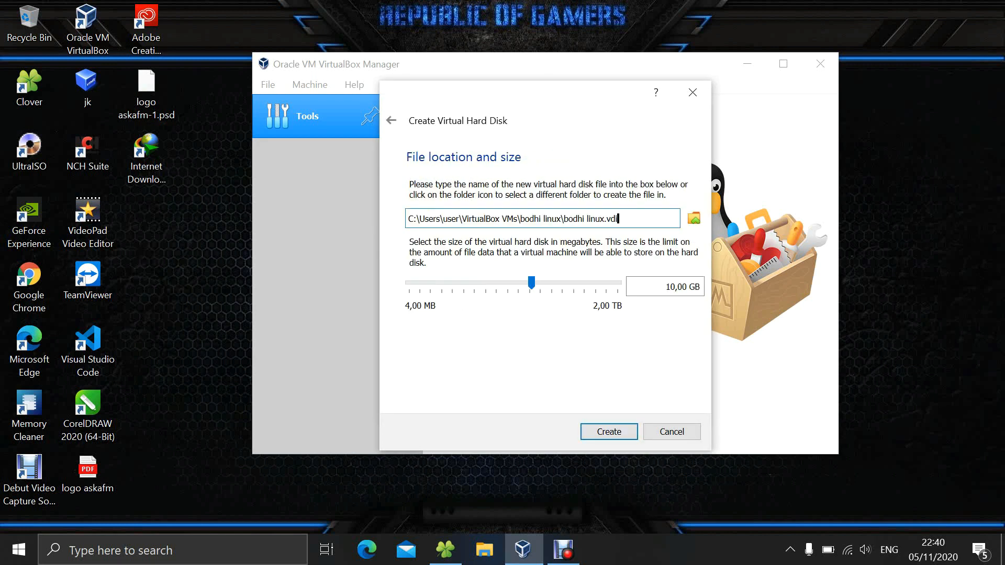
{"action": "left_click_drag", "start_coordinate": [531, 283], "coordinate": [538, 283]}
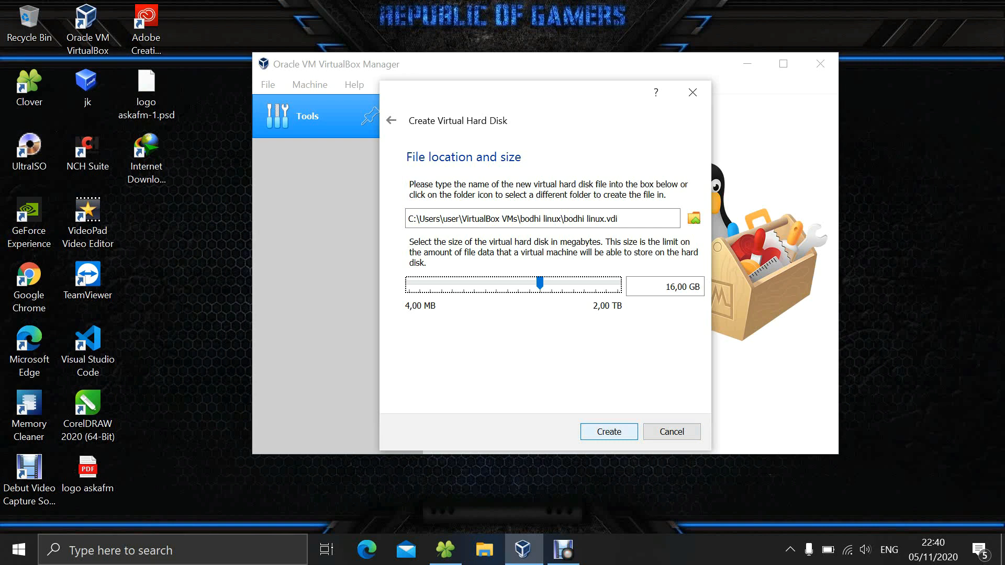
{"action": "left_click", "coordinate": [609, 431]}
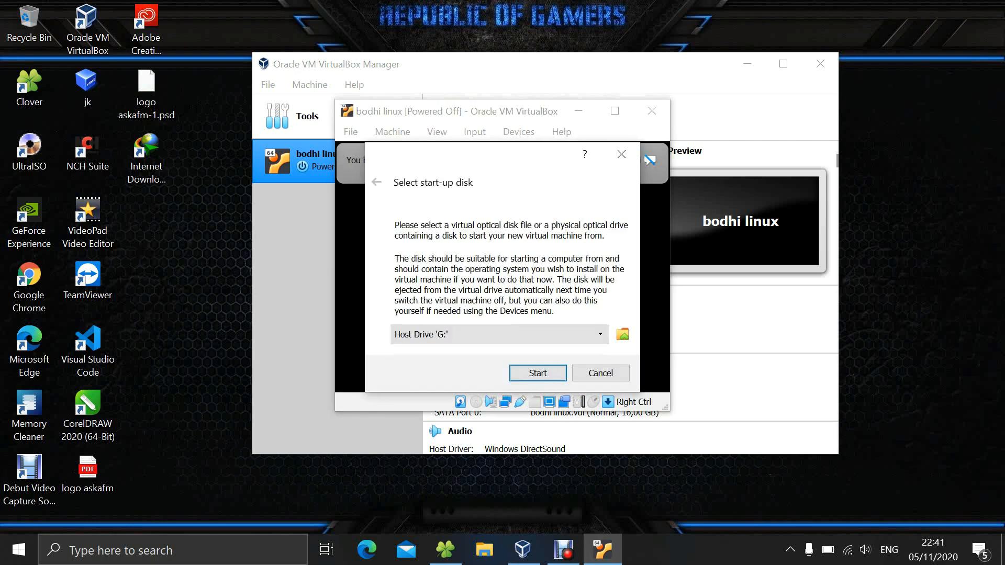
Select bodhi-5.1.0-64-apppack.iso as the start-up disk and start the virtual machine from it
{"action": "left_click", "coordinate": [500, 334]}
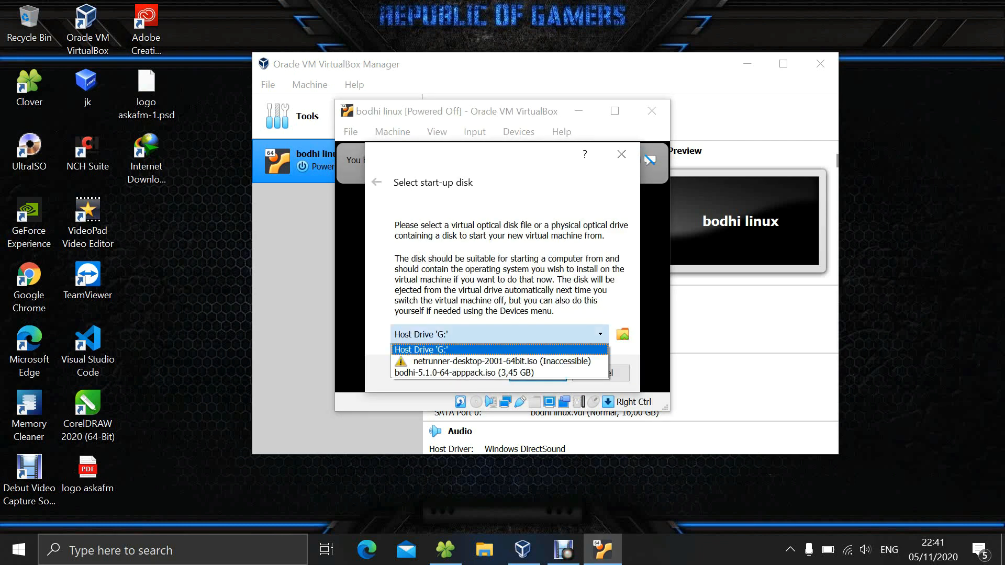
{"action": "left_click", "coordinate": [486, 373]}
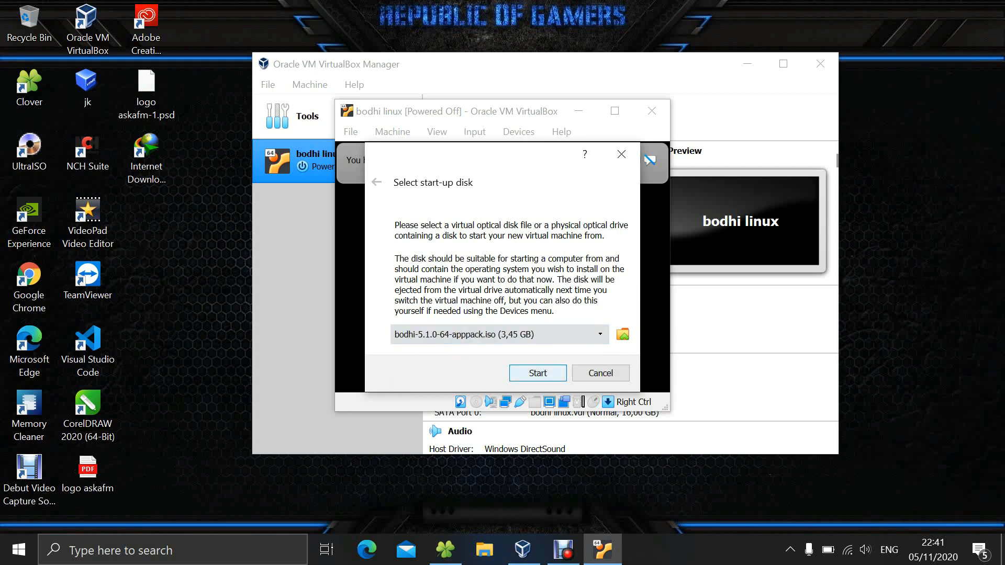
{"action": "left_click", "coordinate": [538, 373]}
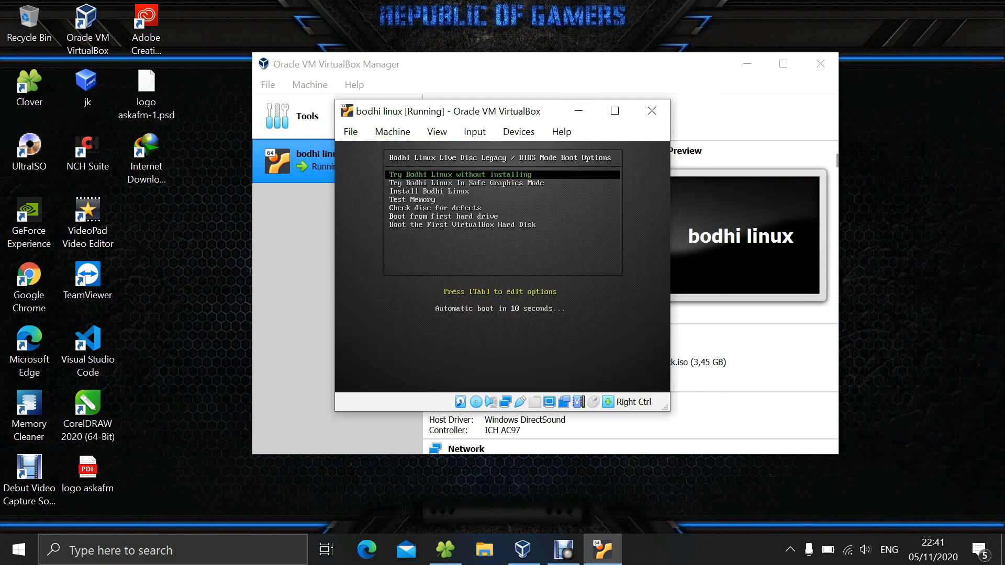
Boot the live disc with the Install Bodhi Linux option and dismiss the mouse pointer integration notice
{"action": "key", "text": "Down"}
{"action": "key", "text": "Down"}
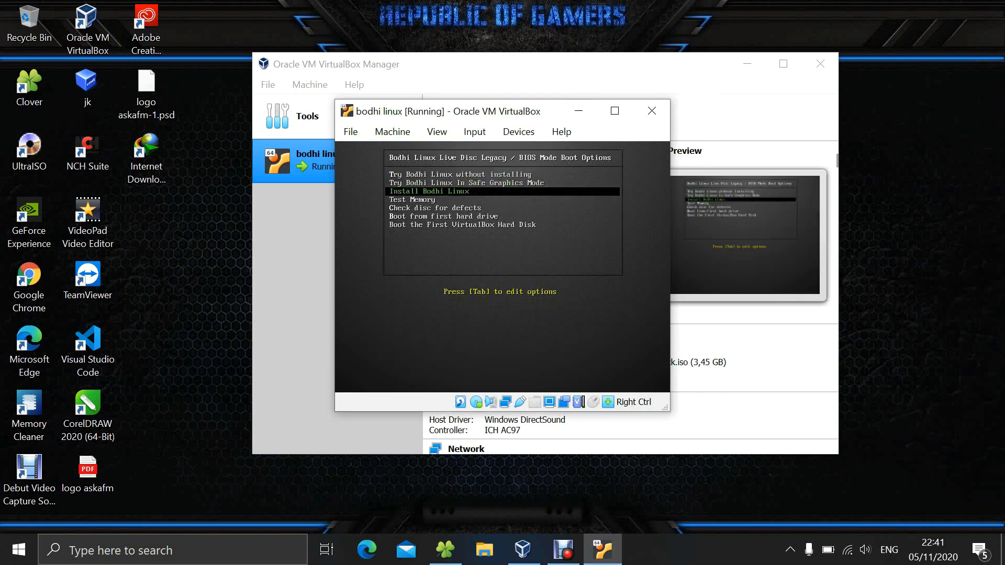
{"action": "key", "text": "Return"}
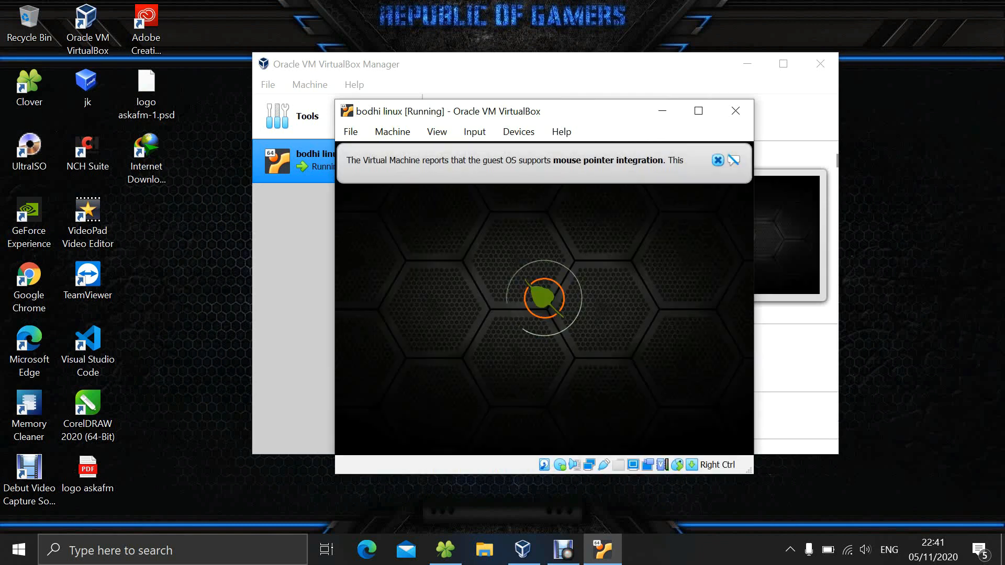
{"action": "left_click", "coordinate": [718, 161]}
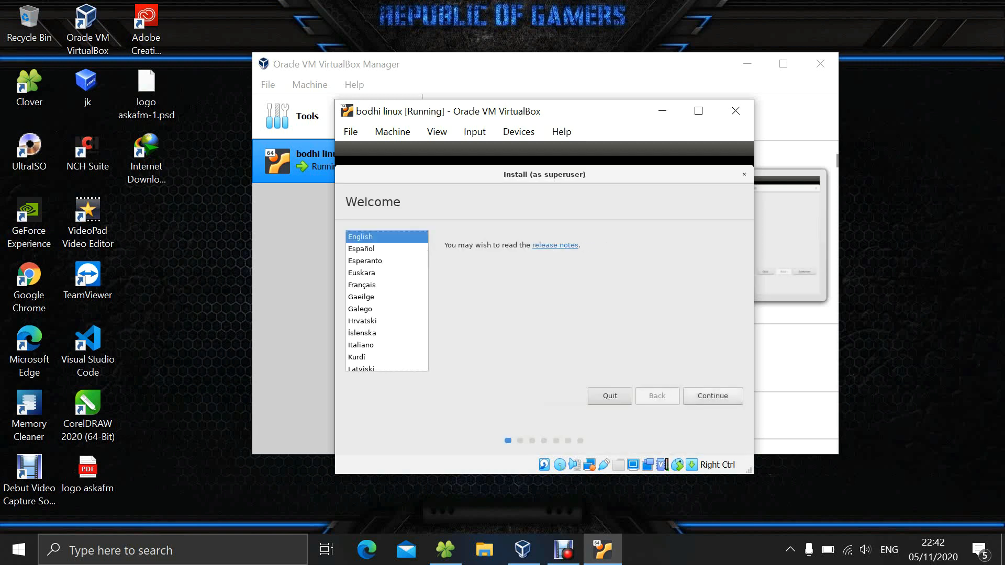
Keep English as the installer language and enable third-party software alongside downloading updates during installation
{"action": "left_click", "coordinate": [712, 396]}
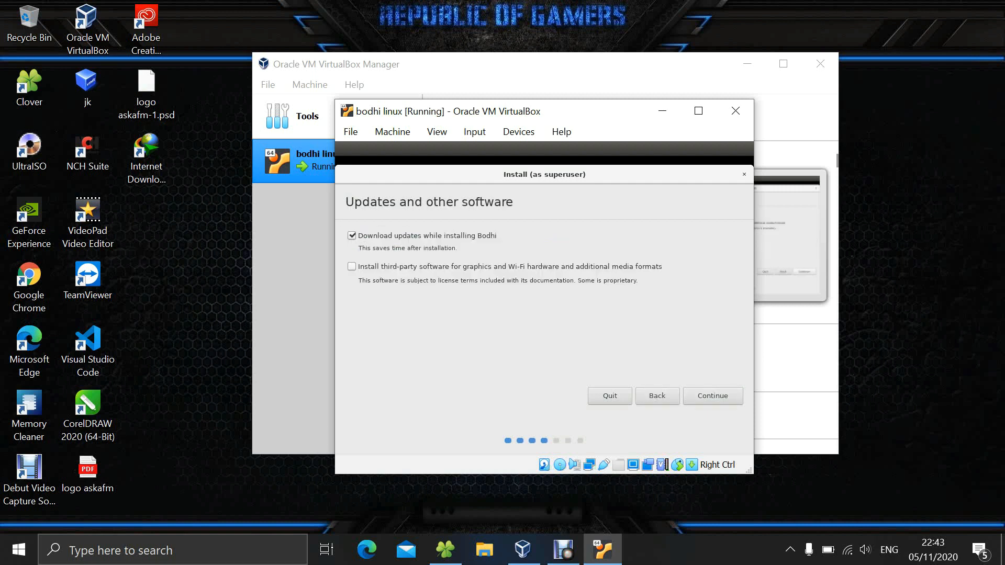
{"action": "left_click", "coordinate": [351, 267]}
{"action": "left_click", "coordinate": [712, 395]}
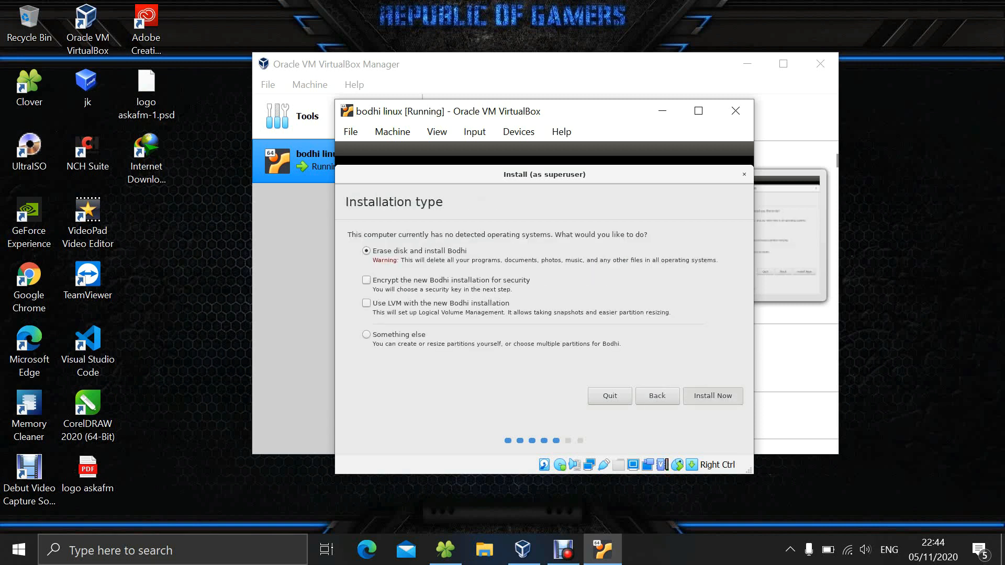
Install Bodhi with the erase-disk option, approve writing the changes to disk, and accept Jakarta as the location
{"action": "left_click", "coordinate": [713, 396]}
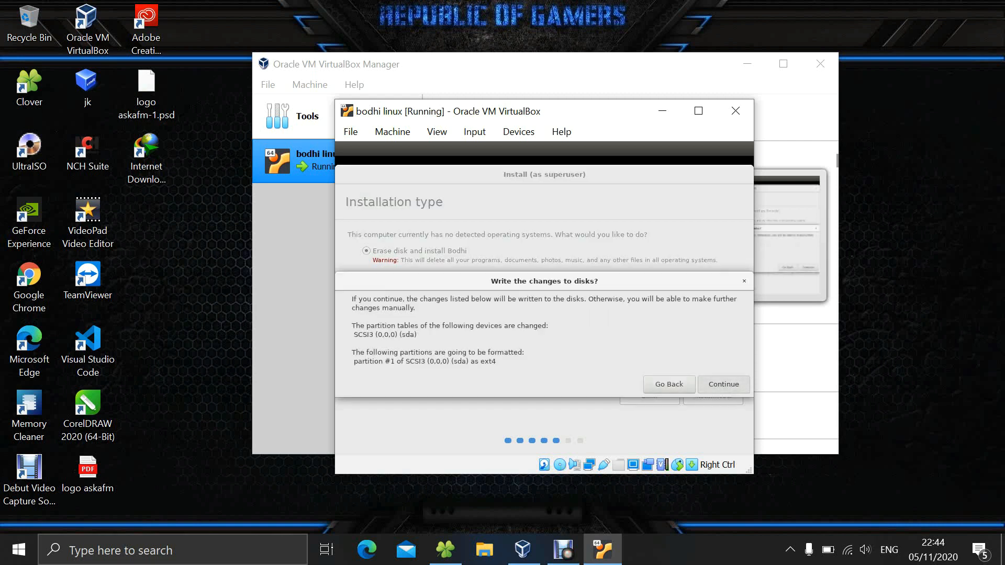
{"action": "left_click", "coordinate": [724, 385]}
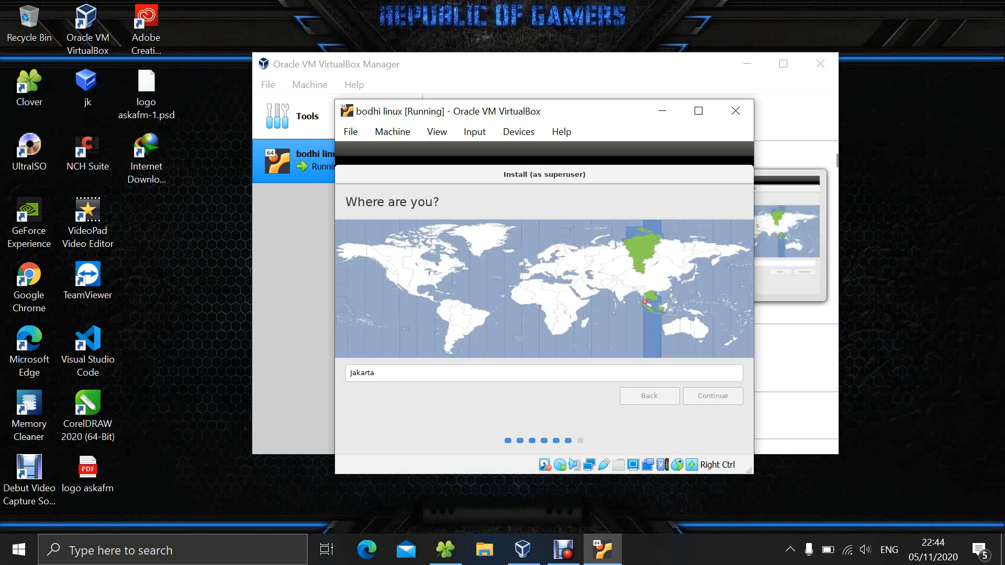
{"action": "left_click", "coordinate": [713, 396]}
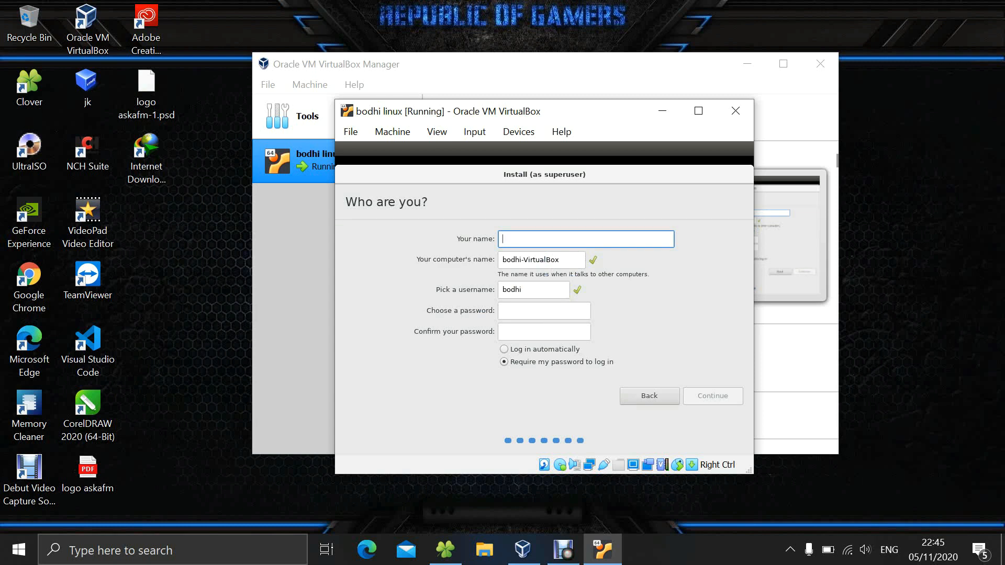
Fill in the user's name, enter and confirm the account password, and continue the installation
{"action": "type", "text": "rizki"}
{"action": "left_click", "coordinate": [544, 311]}
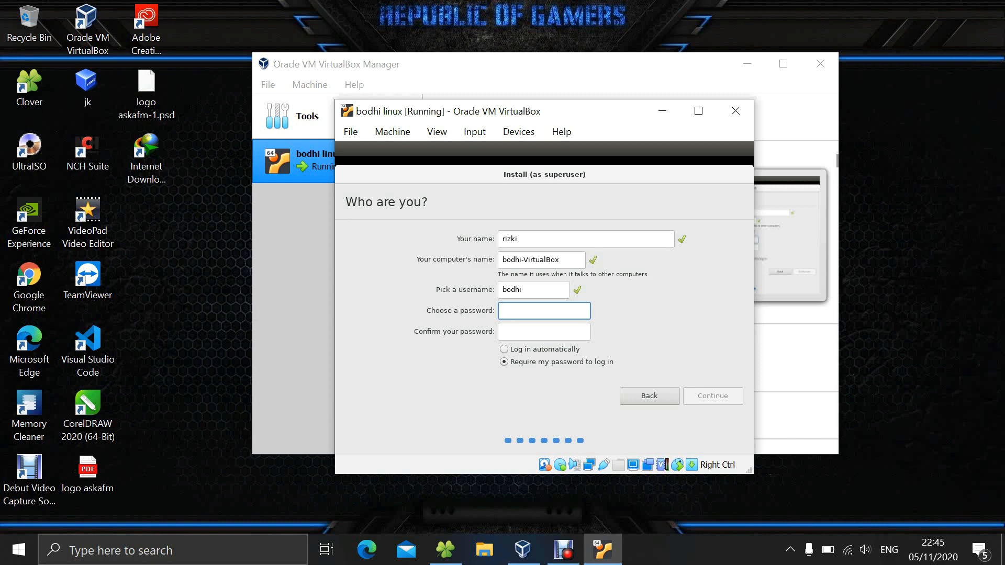
{"action": "type", "text": "12"}
{"action": "key", "text": "BackSpace"}
{"action": "key", "text": "BackSpace"}
{"action": "type", "text": "•••••••"}
{"action": "left_click", "coordinate": [545, 332]}
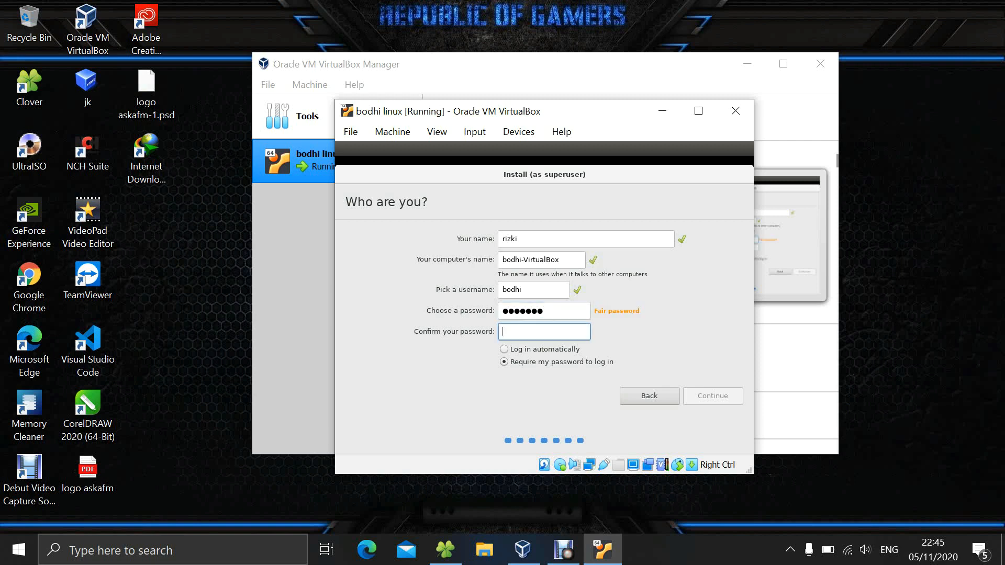
{"action": "type", "text": "•••••••"}
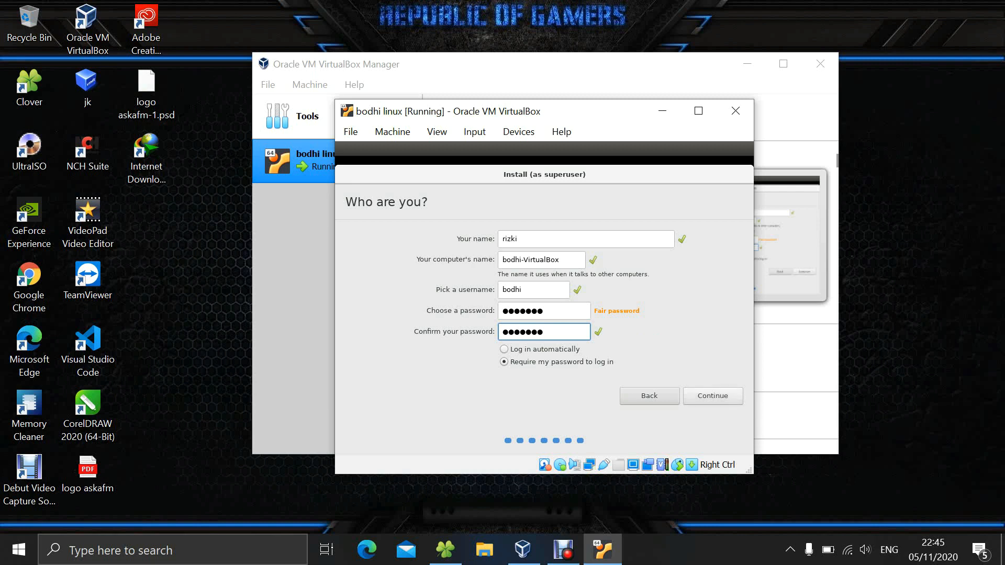
{"action": "left_click", "coordinate": [713, 397]}
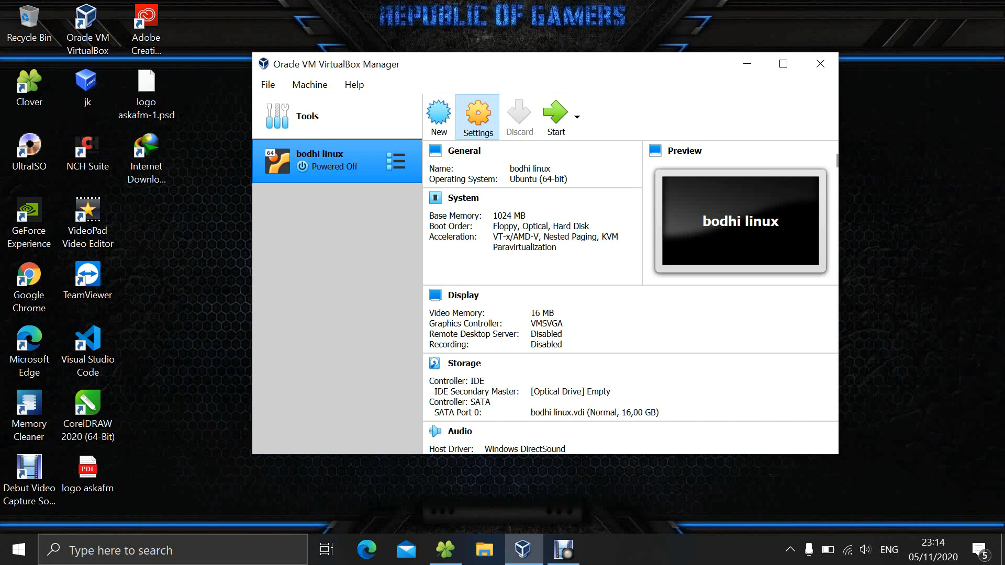
Check the Storage settings of the bodhi linux virtual machine, and close the settings without changes
{"action": "left_click", "coordinate": [478, 116]}
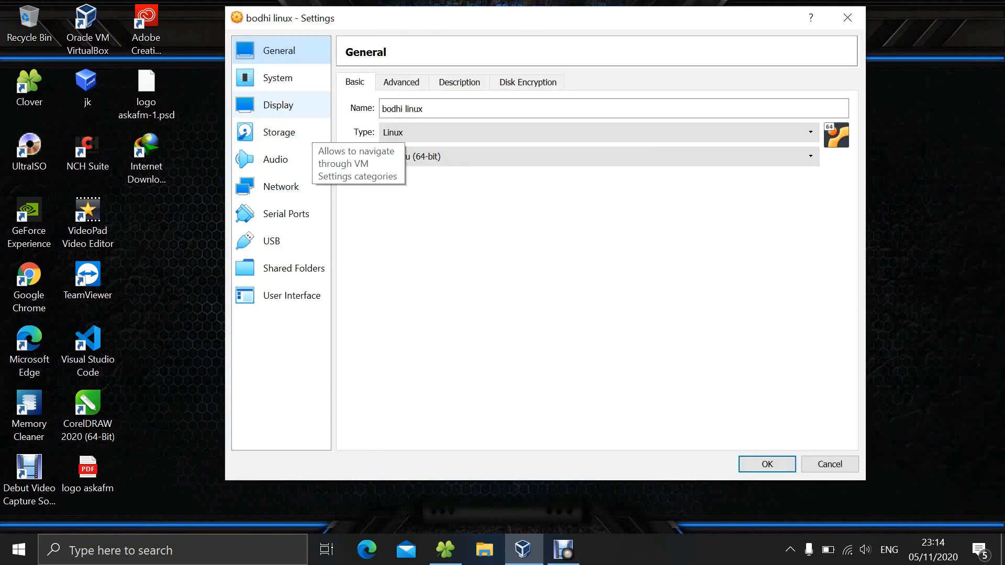
{"action": "left_click", "coordinate": [279, 132]}
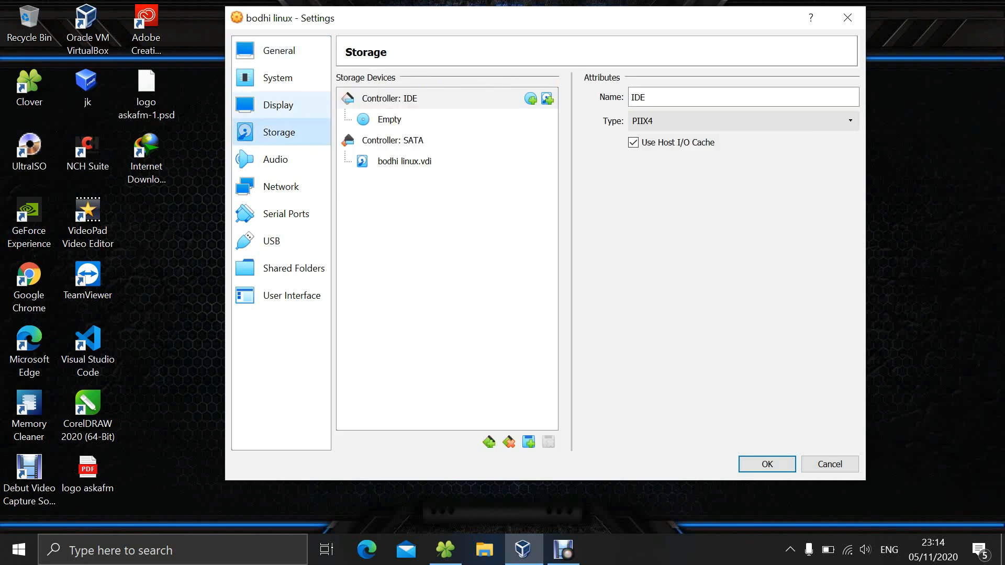
{"action": "left_click", "coordinate": [278, 105]}
{"action": "left_click", "coordinate": [279, 132]}
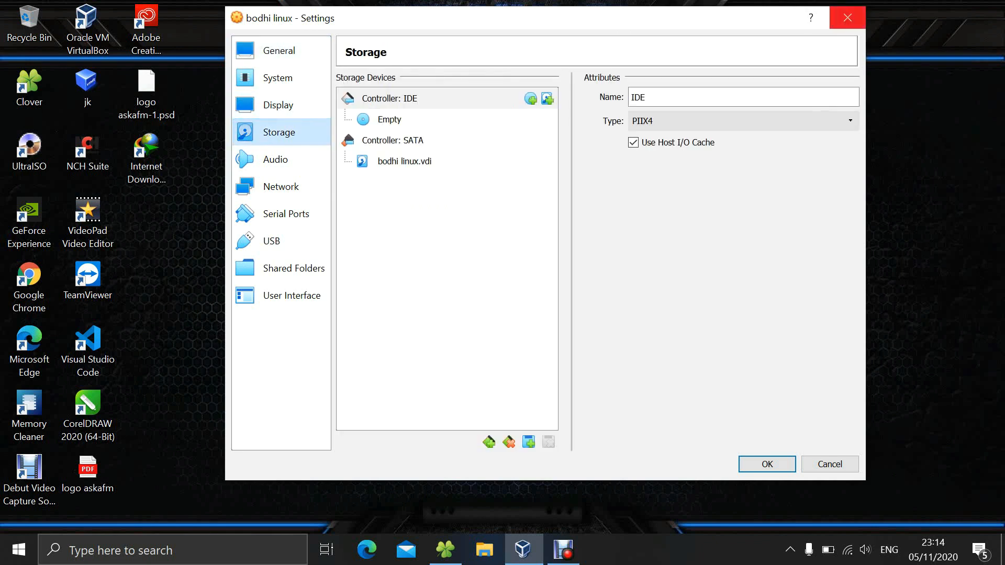
{"action": "left_click", "coordinate": [848, 17]}
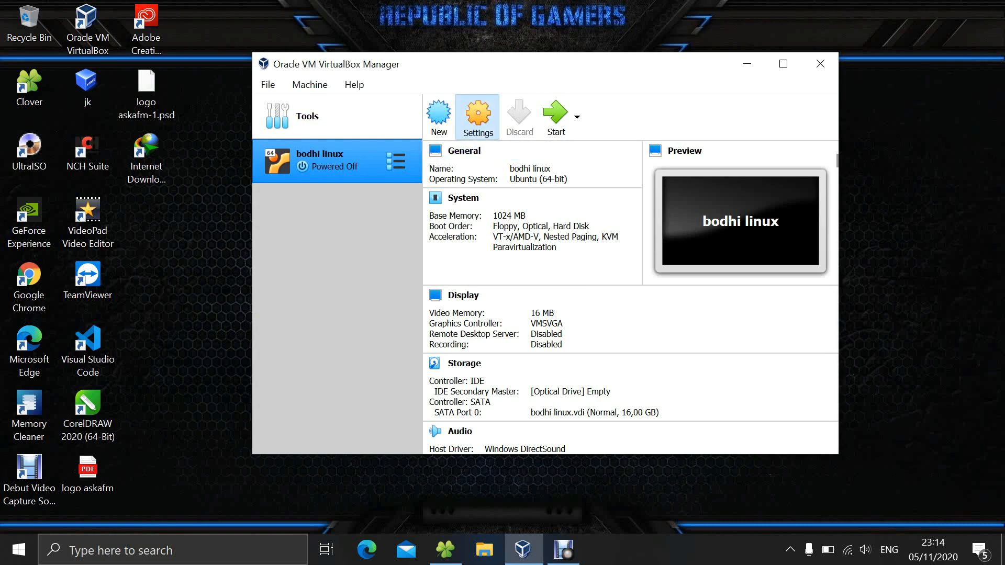
Open the System settings of the bodhi linux machine and disable Floppy and Optical as boot devices
{"action": "left_click", "coordinate": [478, 118]}
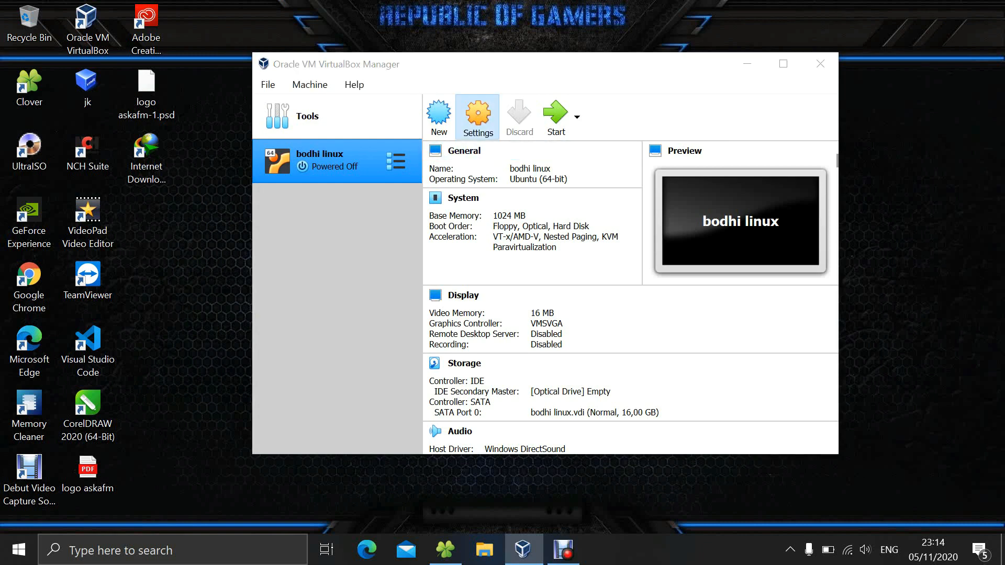
{"action": "left_click", "coordinate": [278, 105]}
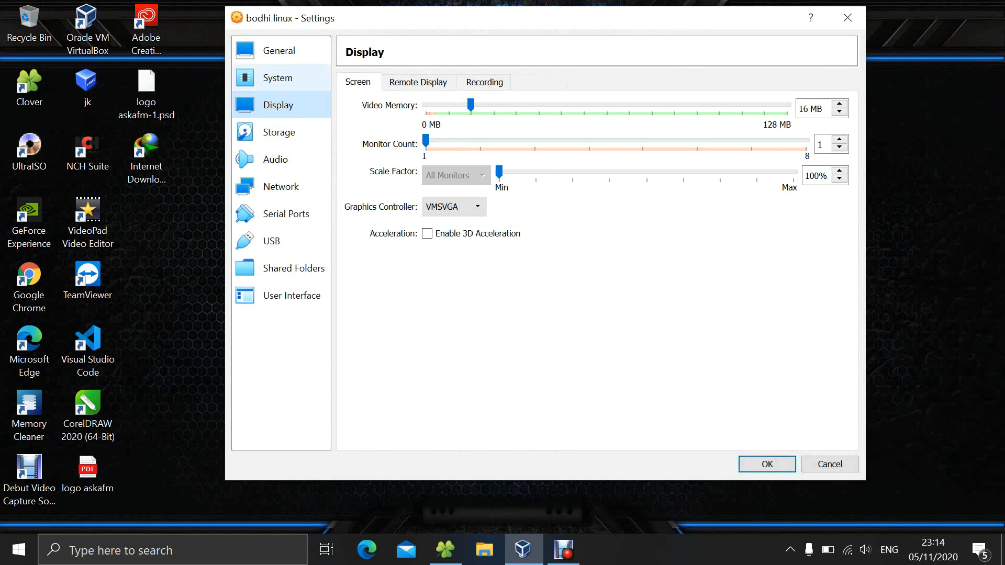
{"action": "left_click", "coordinate": [278, 77]}
{"action": "left_click", "coordinate": [451, 144]}
{"action": "left_click", "coordinate": [431, 158]}
{"action": "left_click", "coordinate": [432, 143]}
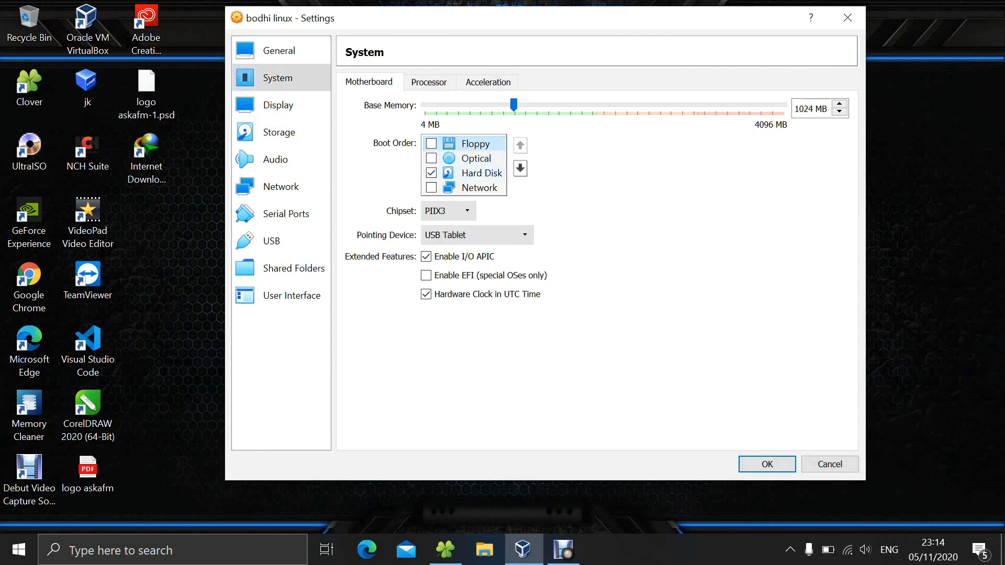
Move Hard Disk to first place in the boot order and save the machine settings
{"action": "left_click", "coordinate": [476, 173]}
{"action": "left_click", "coordinate": [520, 146]}
{"action": "left_click", "coordinate": [520, 145]}
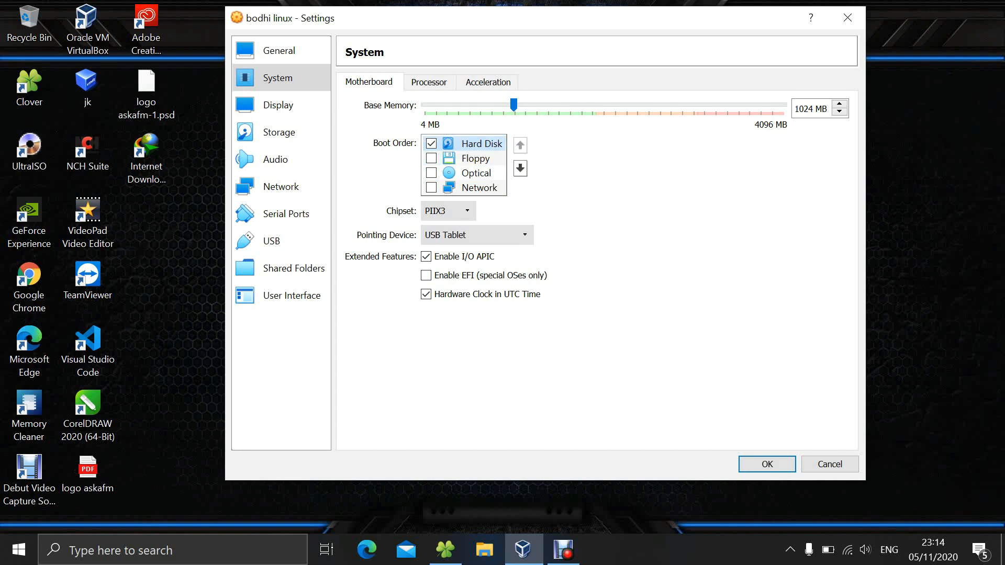
{"action": "left_click", "coordinate": [767, 464]}
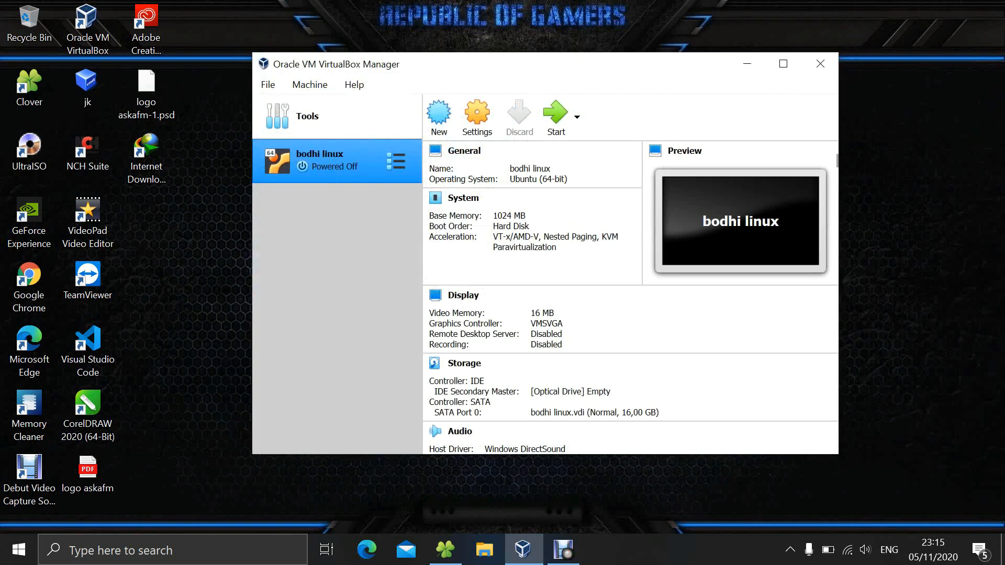
Start the bodhi linux virtual machine and boot the default Ubuntu entry
{"action": "left_click", "coordinate": [556, 117]}
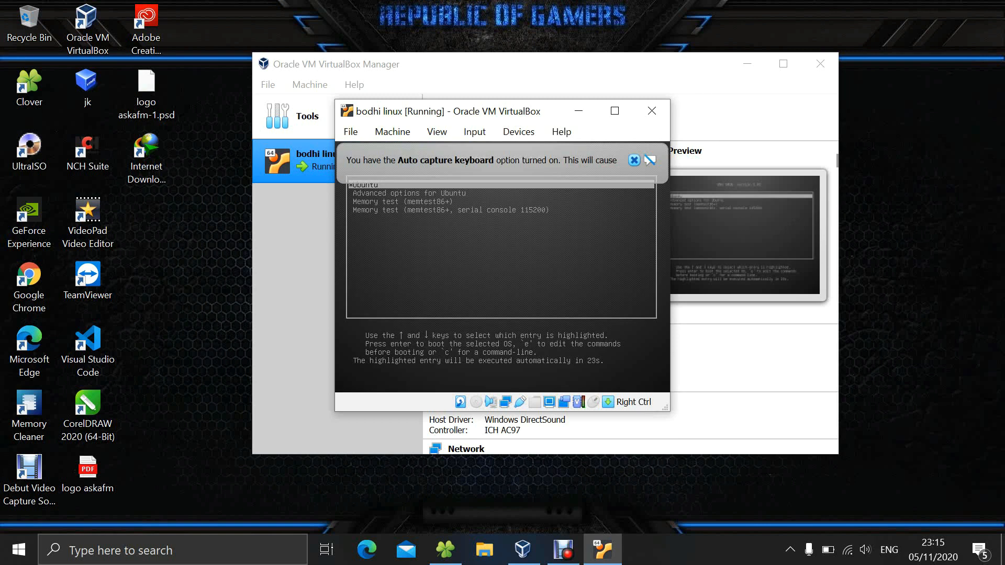
{"action": "key", "text": "Down"}
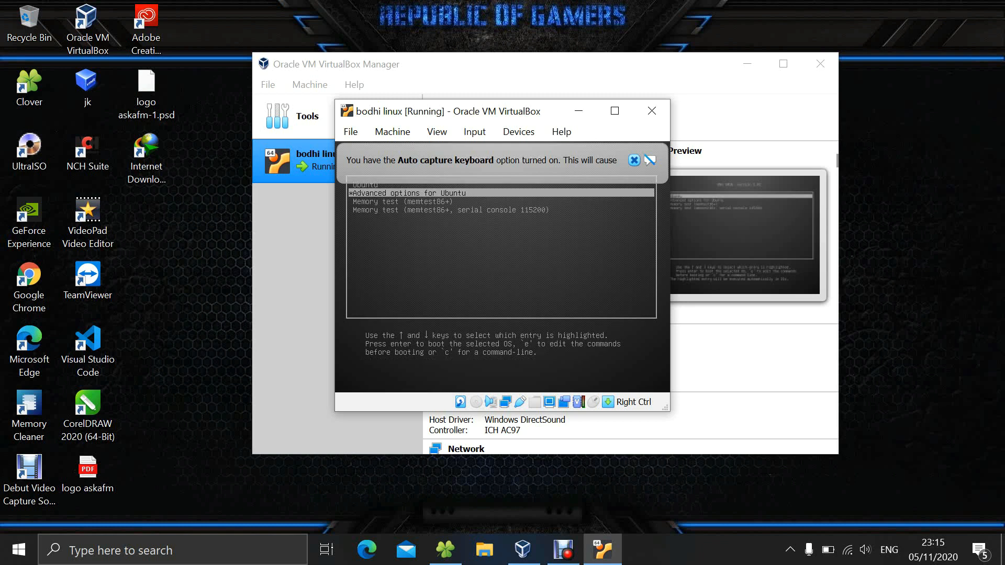
{"action": "key", "text": "Up"}
{"action": "key", "text": "Return"}
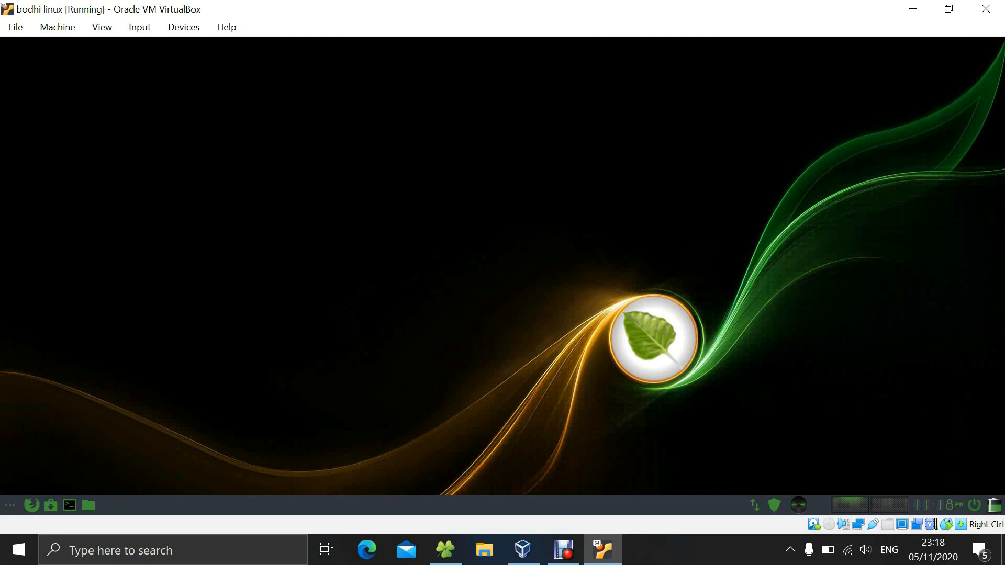
Look through the Bodhi desktop's main menu and examine the installed applications, starting with the Accessories category
{"action": "left_click", "coordinate": [368, 214]}
{"action": "left_click", "coordinate": [369, 214]}
{"action": "left_click", "coordinate": [368, 214]}
{"action": "left_click", "coordinate": [369, 214]}
{"action": "left_click", "coordinate": [369, 214]}
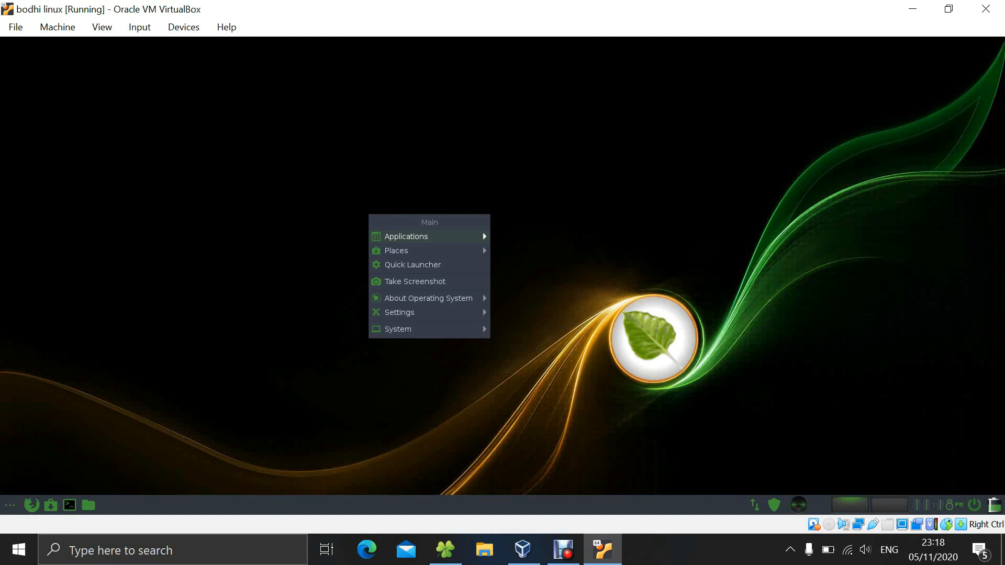
{"action": "key", "text": "Escape"}
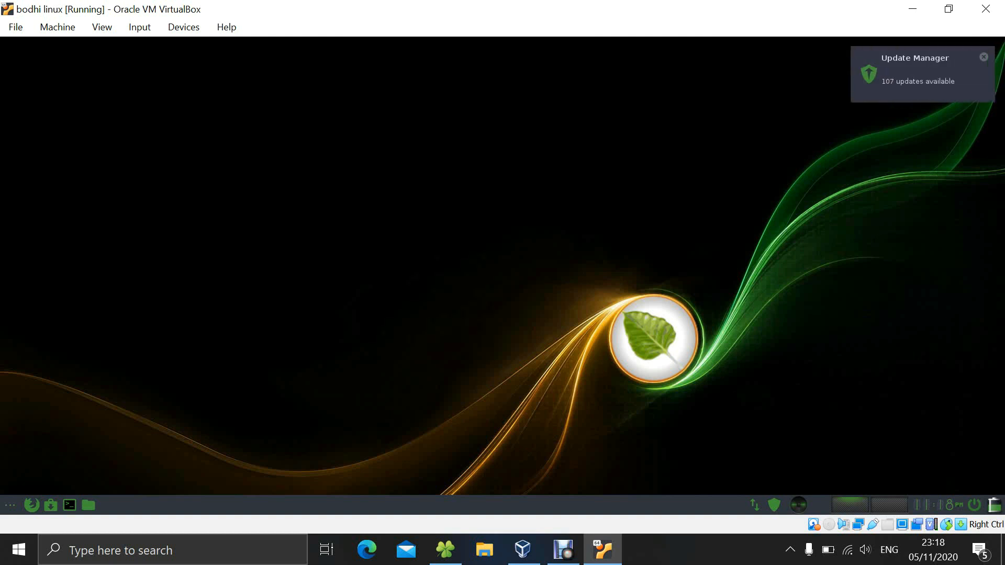
{"action": "left_click", "coordinate": [411, 265]}
{"action": "left_click", "coordinate": [411, 265]}
{"action": "left_click", "coordinate": [449, 285]}
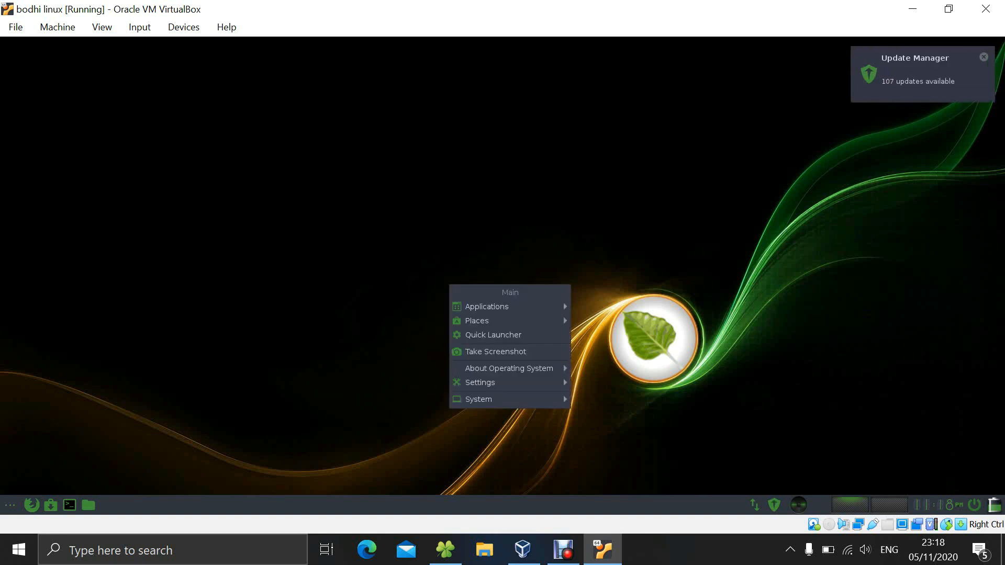
{"action": "mouse_move", "coordinate": [486, 307]}
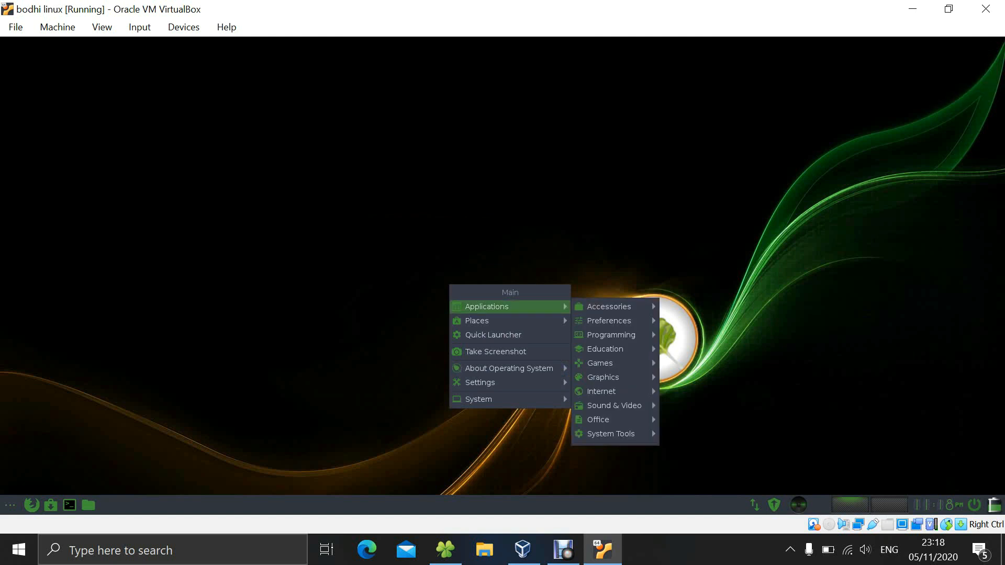
{"action": "mouse_move", "coordinate": [609, 307]}
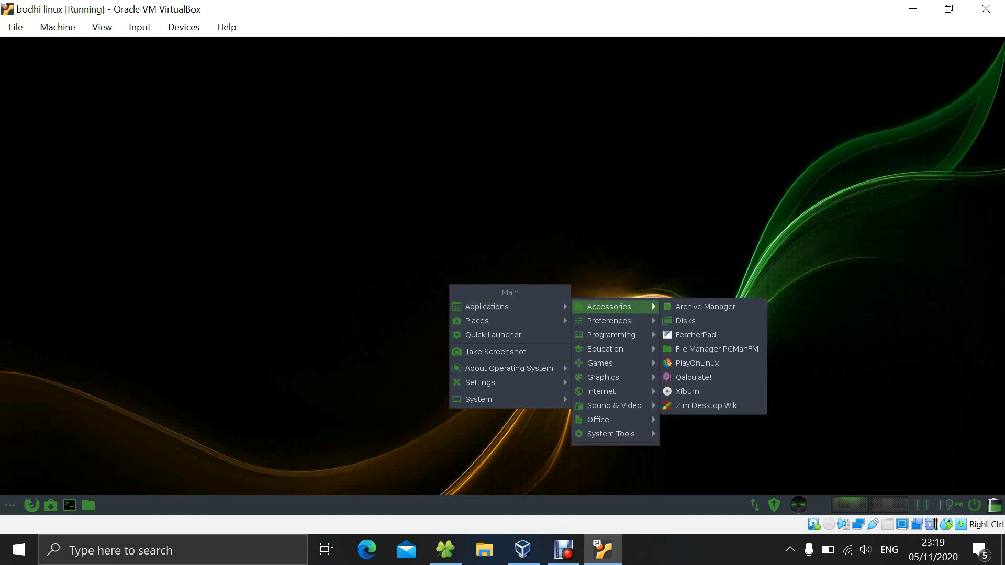
{"action": "key", "text": "Right"}
{"action": "key", "text": "Down"}
{"action": "key", "text": "Down"}
{"action": "key", "text": "Down"}
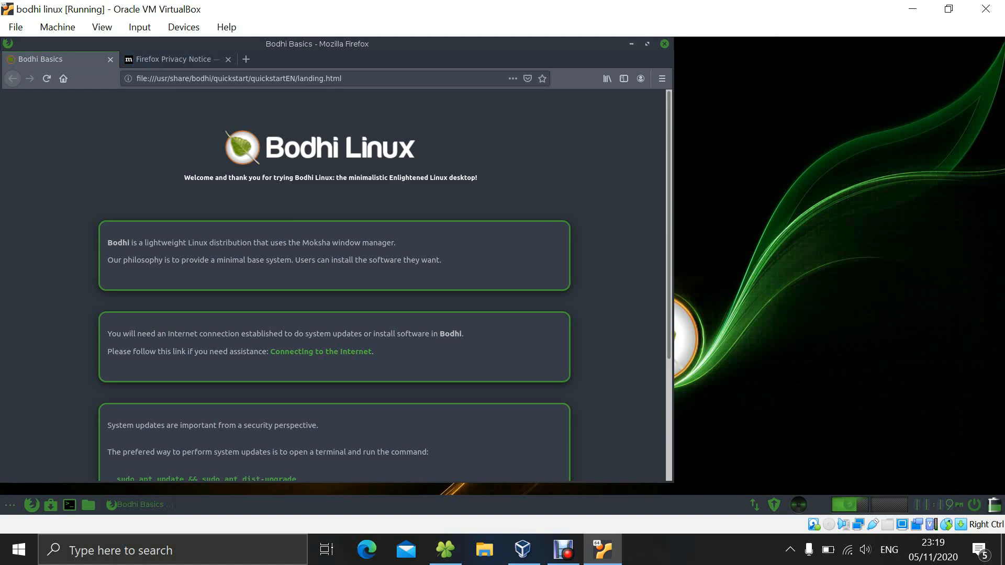
Close the Firefox window showing Bodhi Basics, confirming that both tabs are closed
{"action": "left_click", "coordinate": [664, 44]}
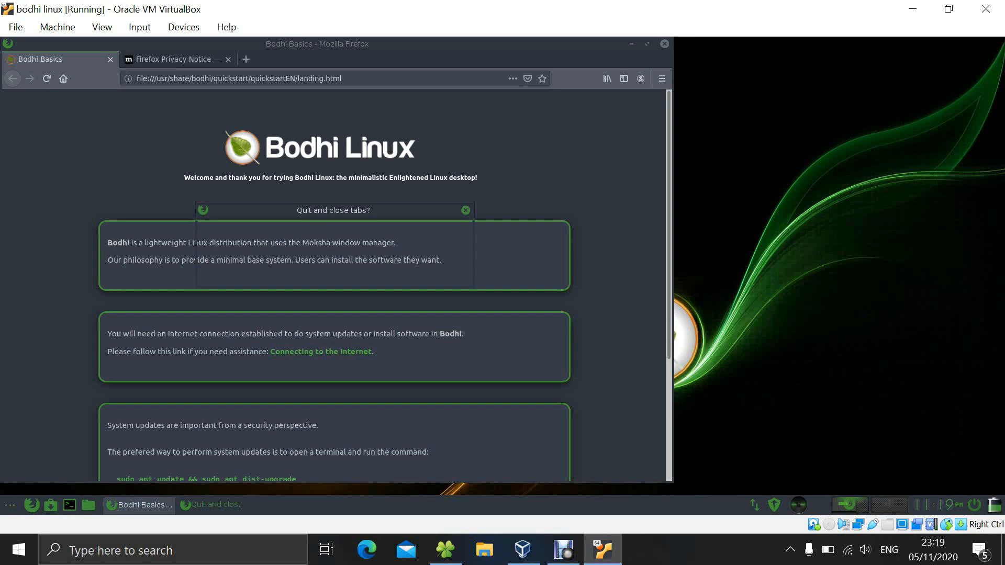
{"action": "key", "text": "Return"}
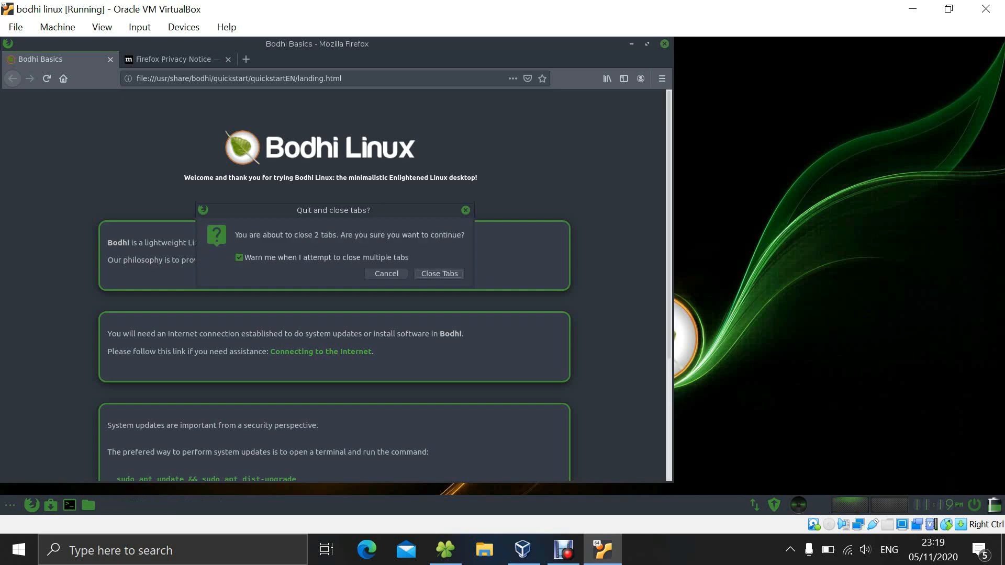
{"action": "left_click", "coordinate": [450, 206]}
{"action": "left_click", "coordinate": [450, 206]}
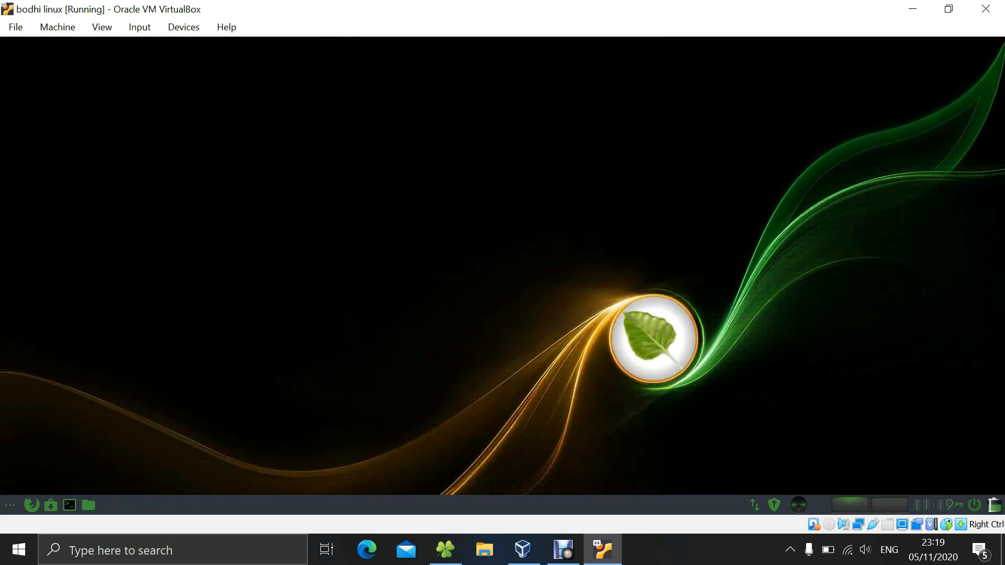
Launch Geany from the Programming applications and maximize its window
{"action": "left_click", "coordinate": [450, 206]}
{"action": "mouse_move", "coordinate": [488, 228]}
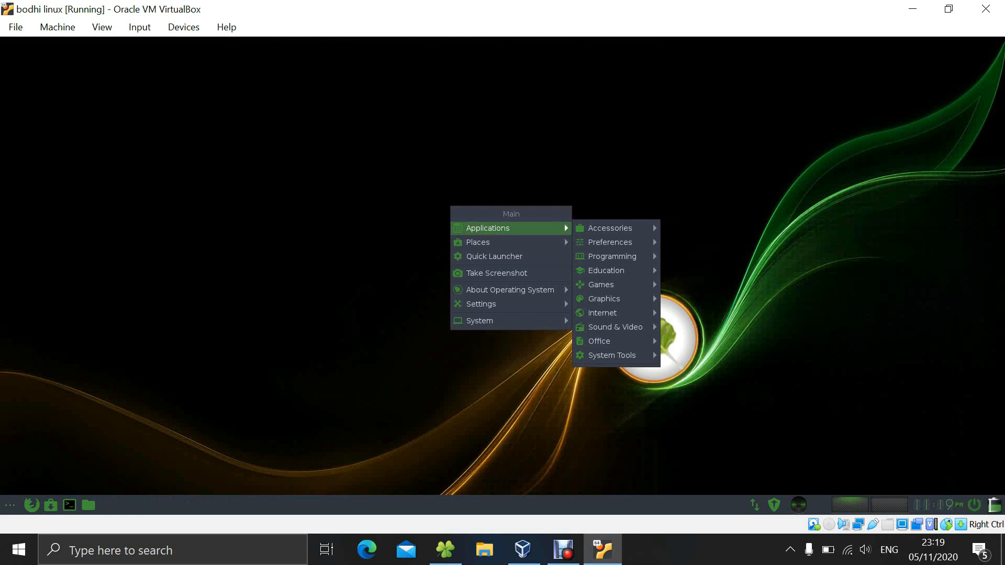
{"action": "mouse_move", "coordinate": [613, 256]}
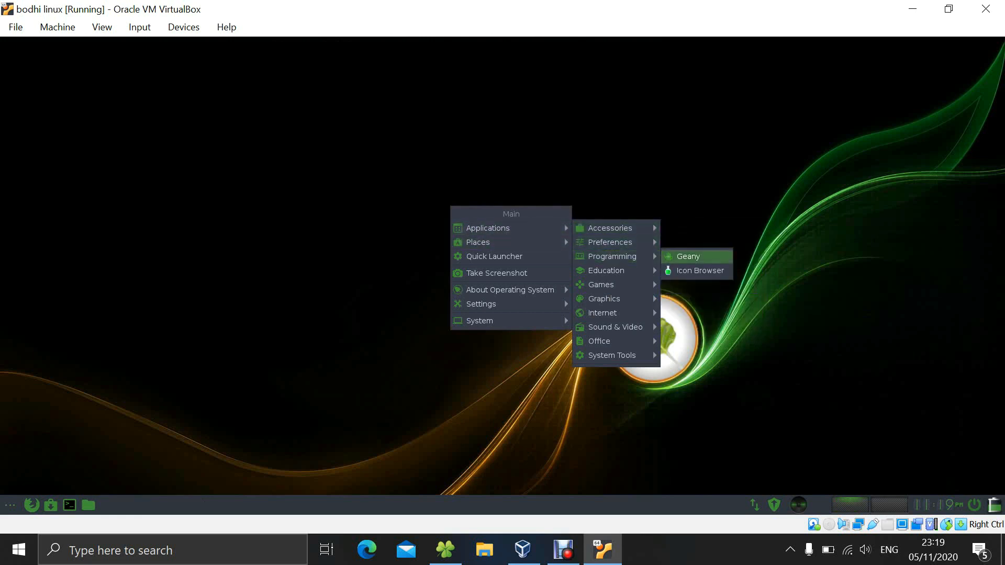
{"action": "left_click", "coordinate": [691, 257]}
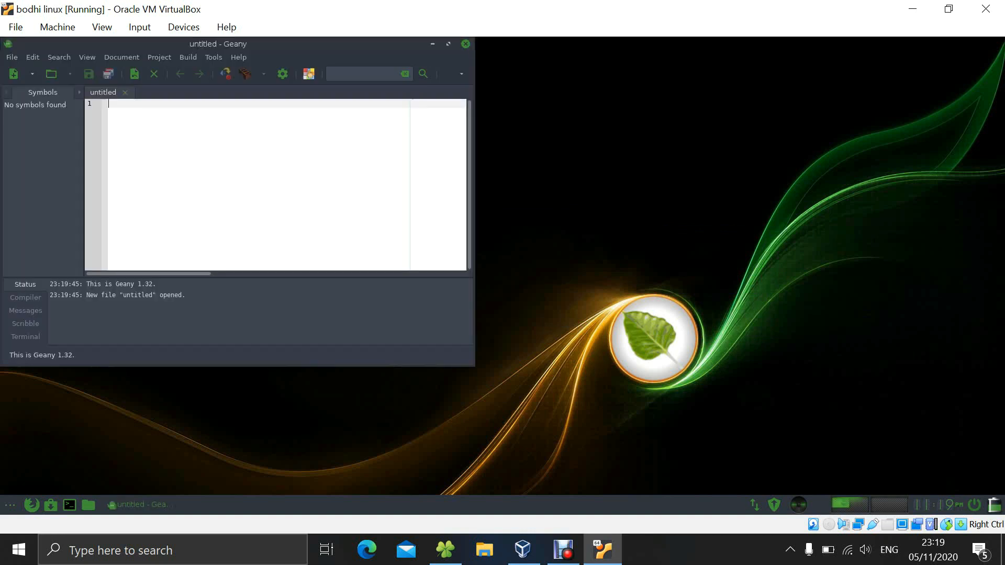
{"action": "left_click", "coordinate": [448, 44]}
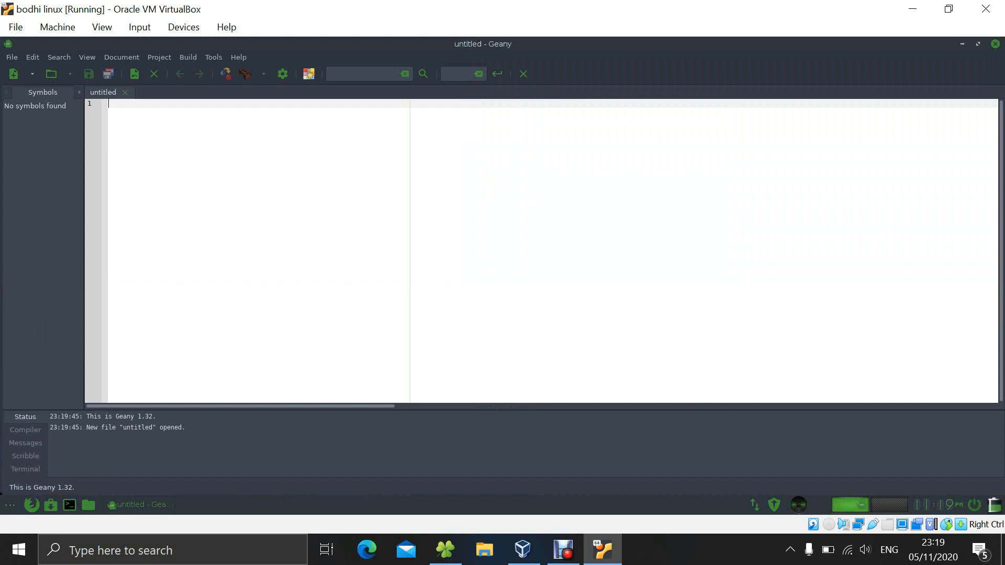
Write the opening <html> tag on line 1 and the opening <head> tag on line 2 of the untitled file
{"action": "type", "text": "<"}
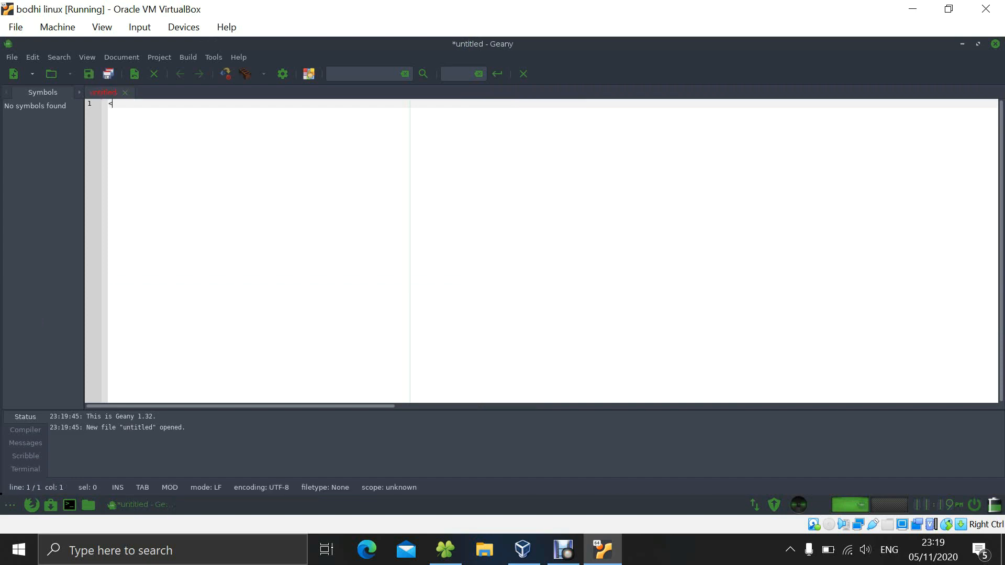
{"action": "type", "text": "html>"}
{"action": "key", "text": "Left"}
{"action": "key", "text": "Return"}
{"action": "type", "text": "<>"}
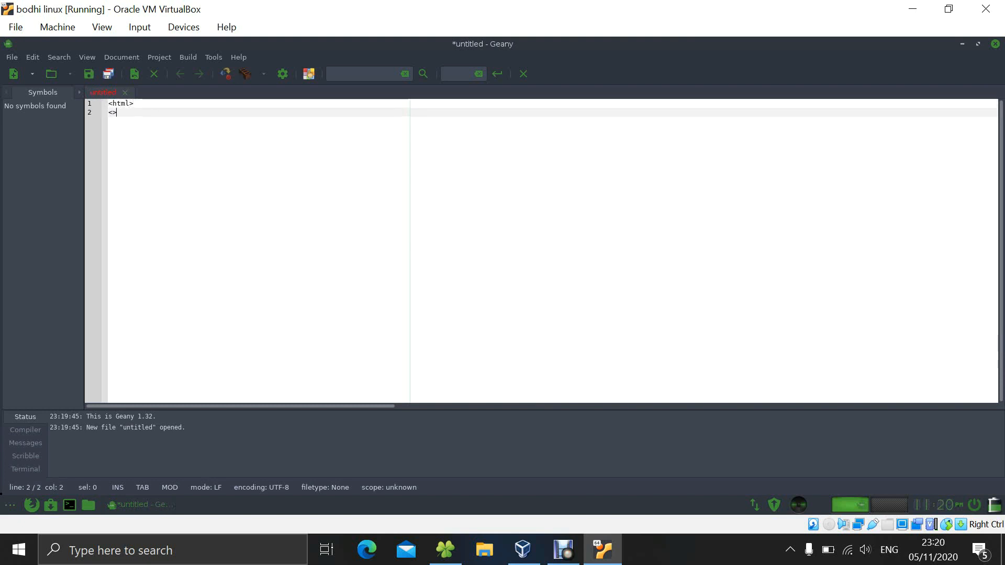
{"action": "type", "text": "head"}
{"action": "key", "text": "Right"}
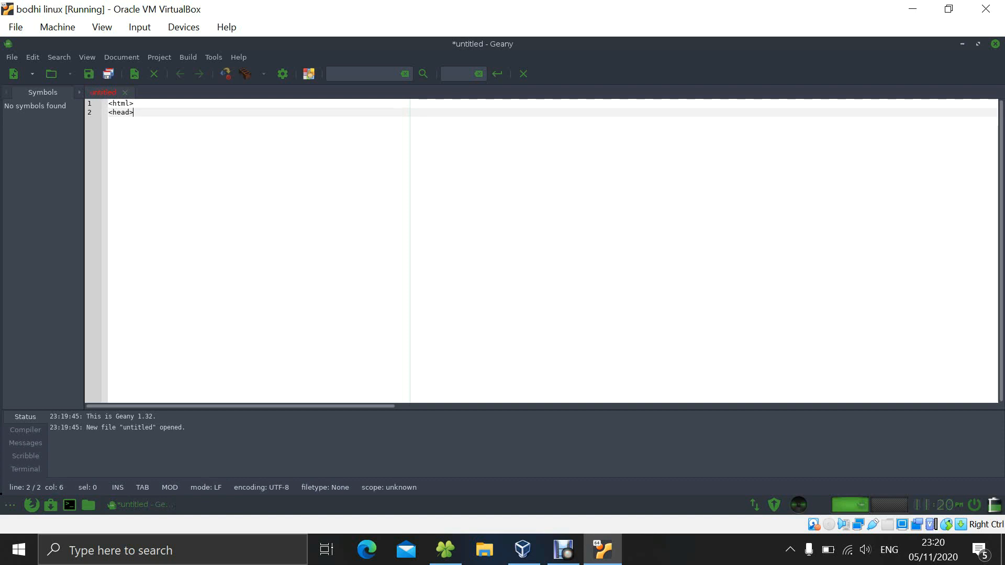
Add the closing </head> tag on line 2 and insert the text "Coba Linux Baru" between the head tags
{"action": "type", "text": "</head>"}
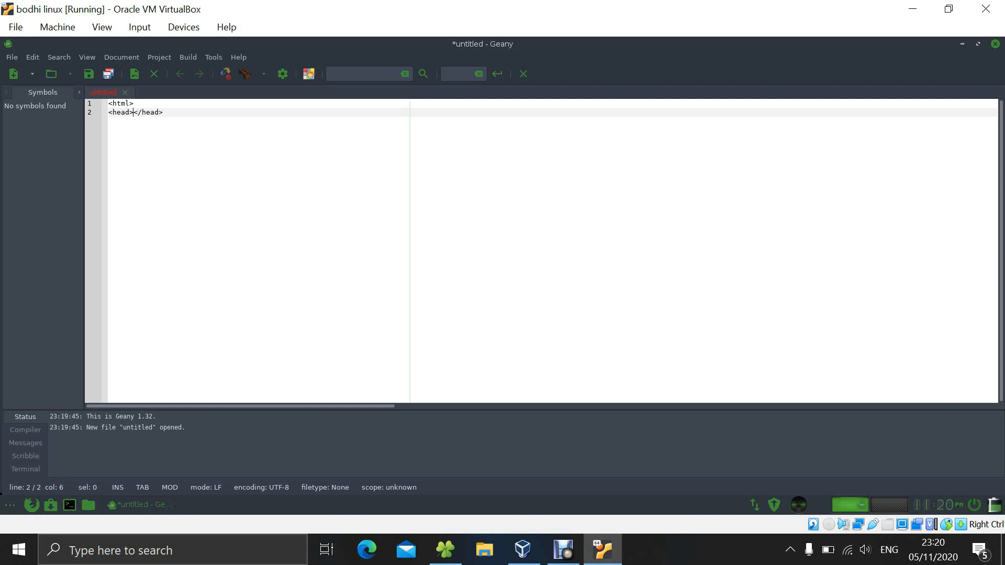
{"action": "type", "text": "Coba Linux Baru"}
{"action": "key", "text": "Return"}
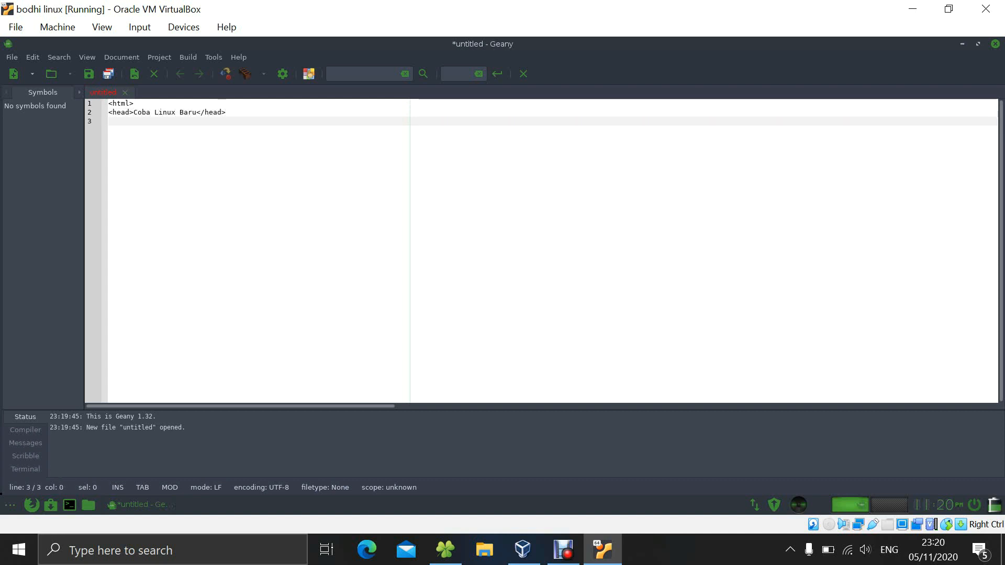
{"action": "key", "text": "BackSpace"}
{"action": "key", "text": "BackSpace"}
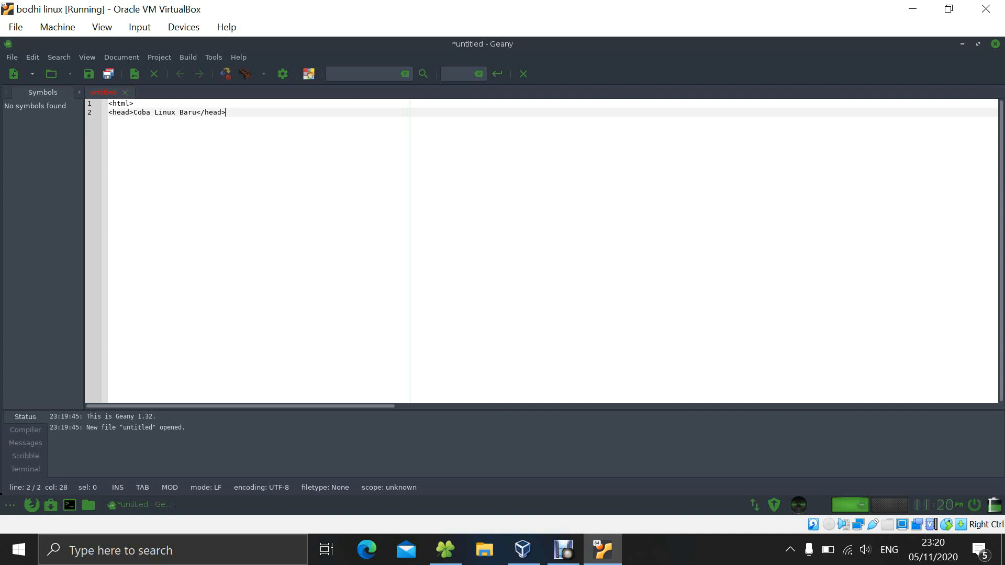
{"action": "key", "text": "Left"}
{"action": "key", "text": "Left"}
{"action": "key", "text": "Left"}
{"action": "key", "text": "Left"}
{"action": "key", "text": "Left"}
{"action": "key", "text": "Return"}
{"action": "key", "text": "Return"}
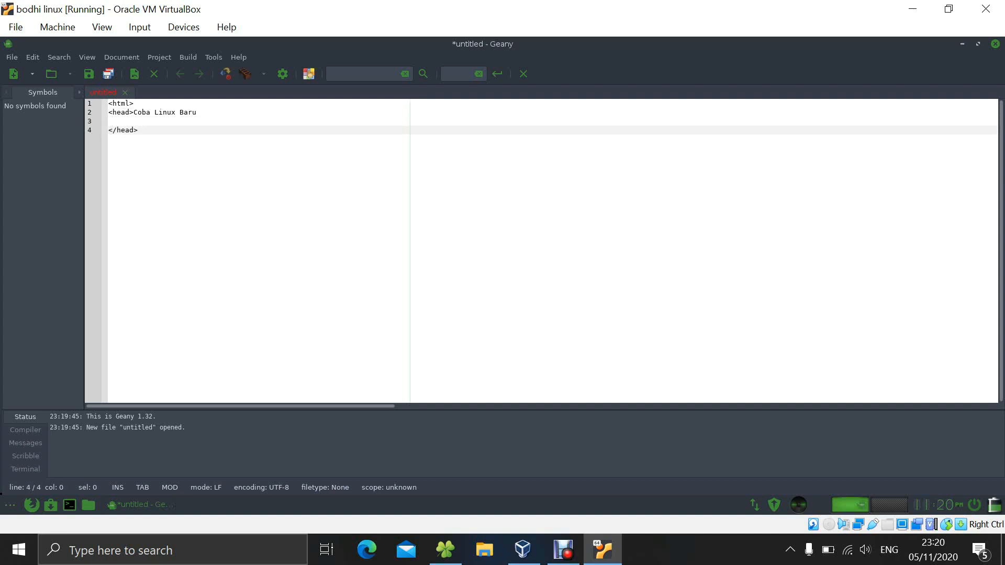
{"action": "key", "text": "BackSpace"}
{"action": "key", "text": "BackSpace"}
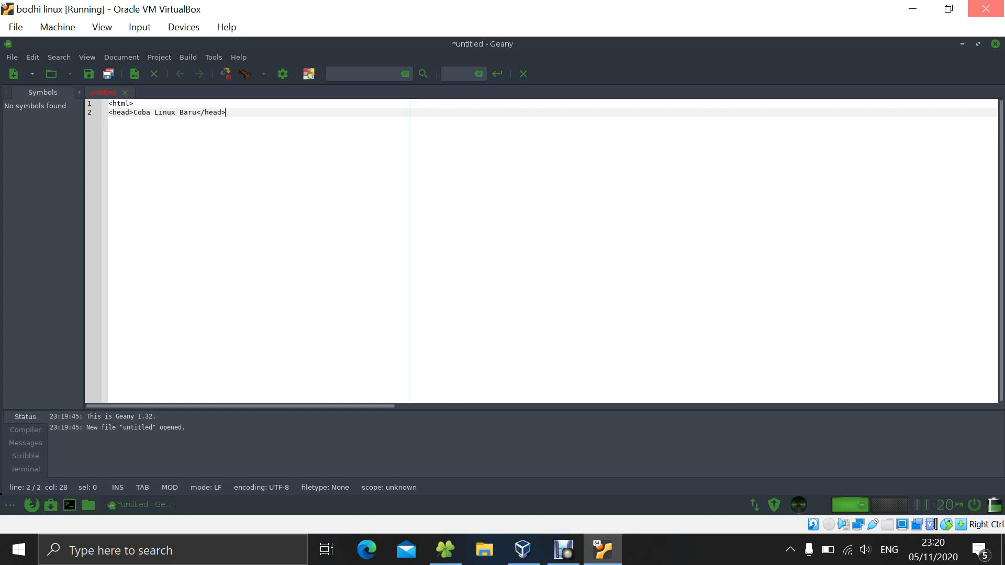
Close Geany without saving the untitled file, keeping the virtual machine running
{"action": "left_click", "coordinate": [985, 9]}
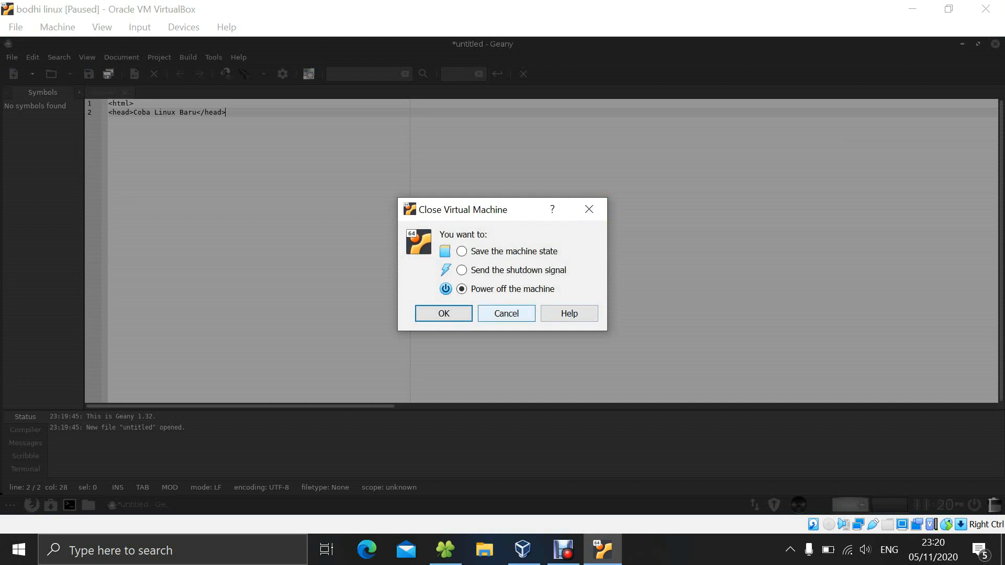
{"action": "left_click", "coordinate": [506, 313]}
{"action": "left_click", "coordinate": [995, 44]}
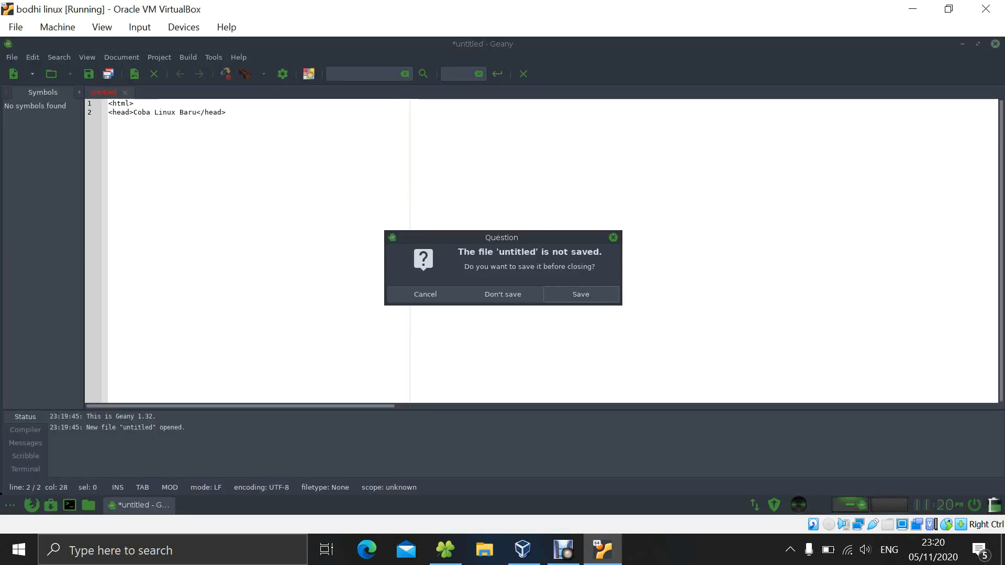
{"action": "left_click", "coordinate": [502, 295]}
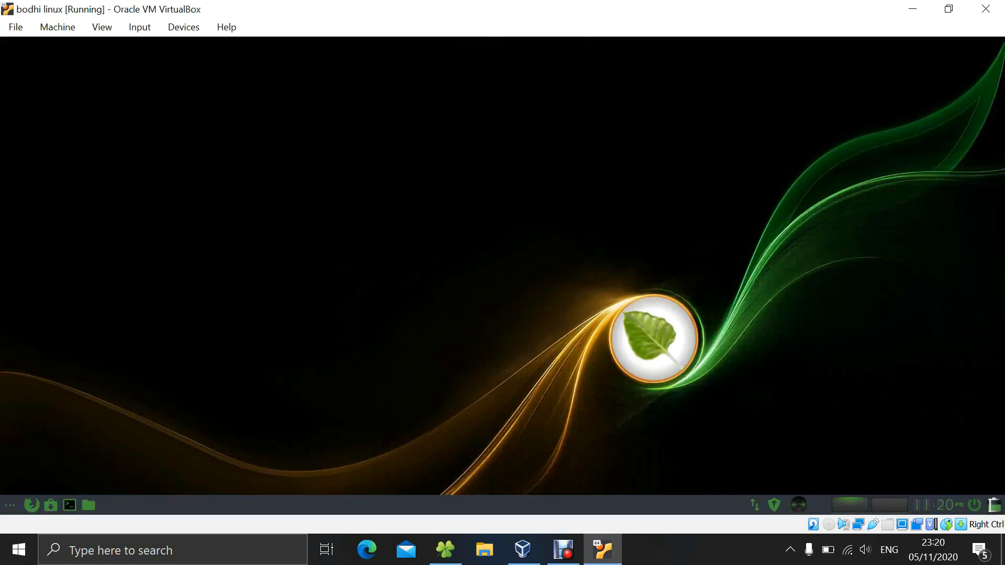
Launch Qalculate! from the Education applications and agree to fetch the exchange rates from the Internet
{"action": "left_click", "coordinate": [295, 266]}
{"action": "mouse_move", "coordinate": [335, 303]}
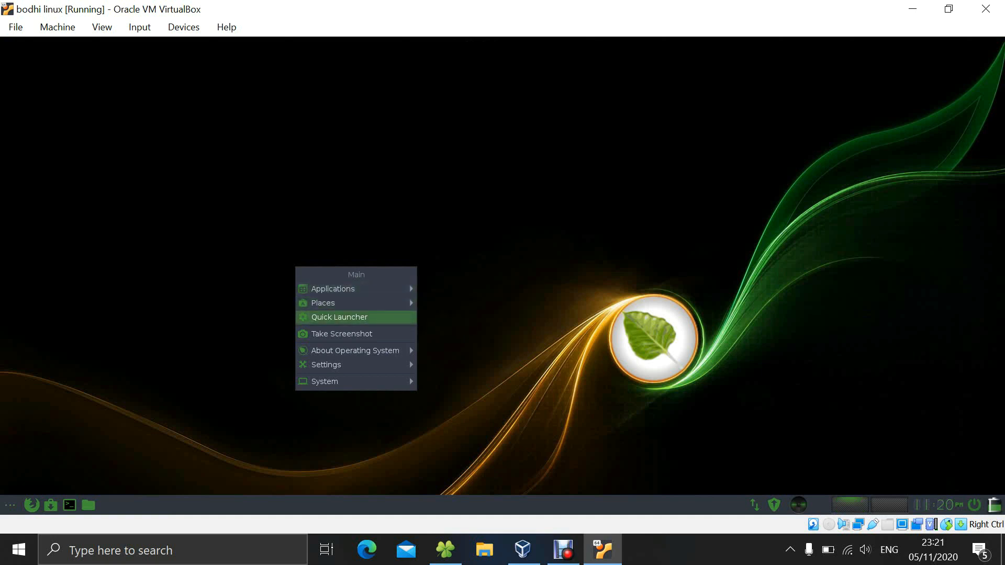
{"action": "mouse_move", "coordinate": [367, 288]}
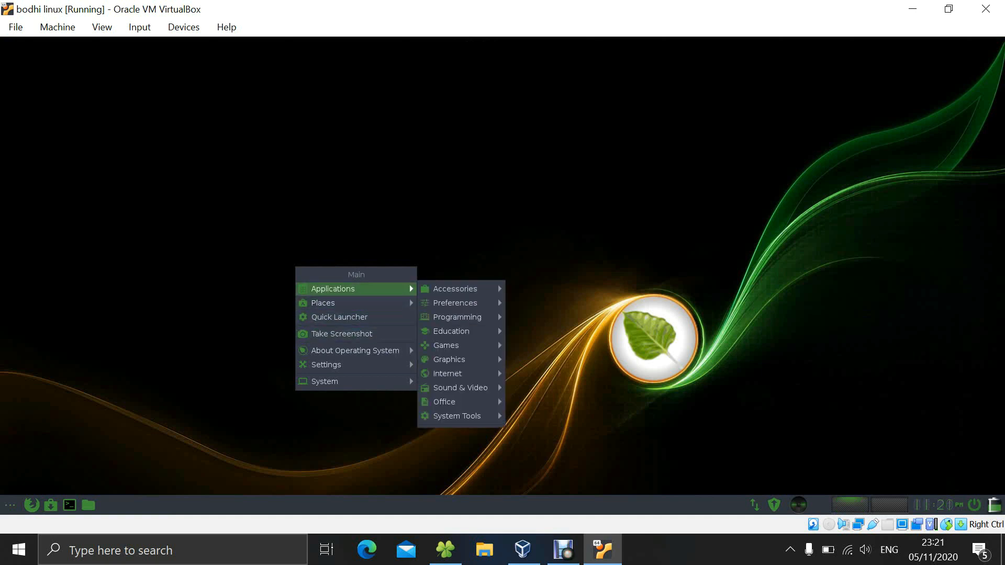
{"action": "mouse_move", "coordinate": [460, 331]}
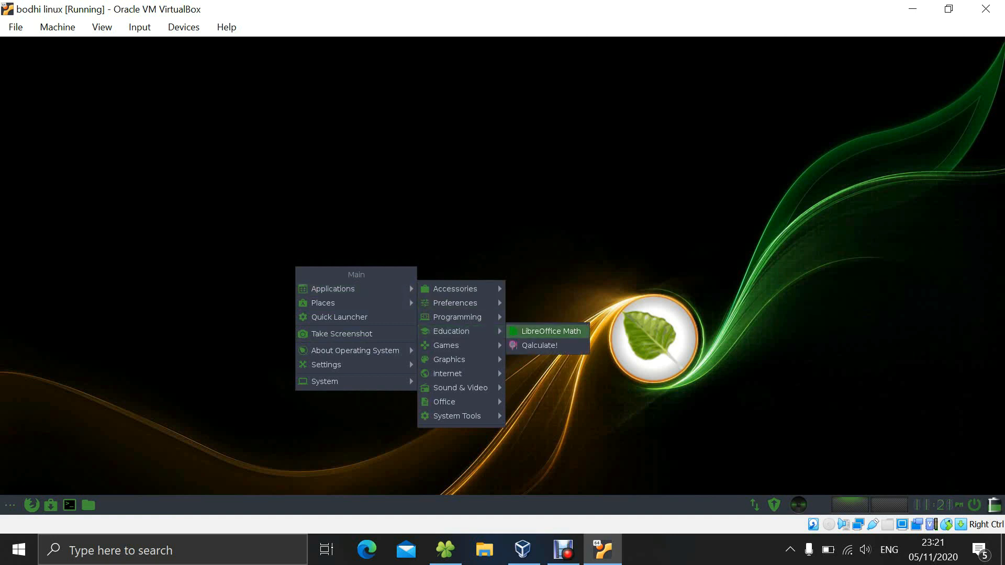
{"action": "left_click", "coordinate": [540, 346]}
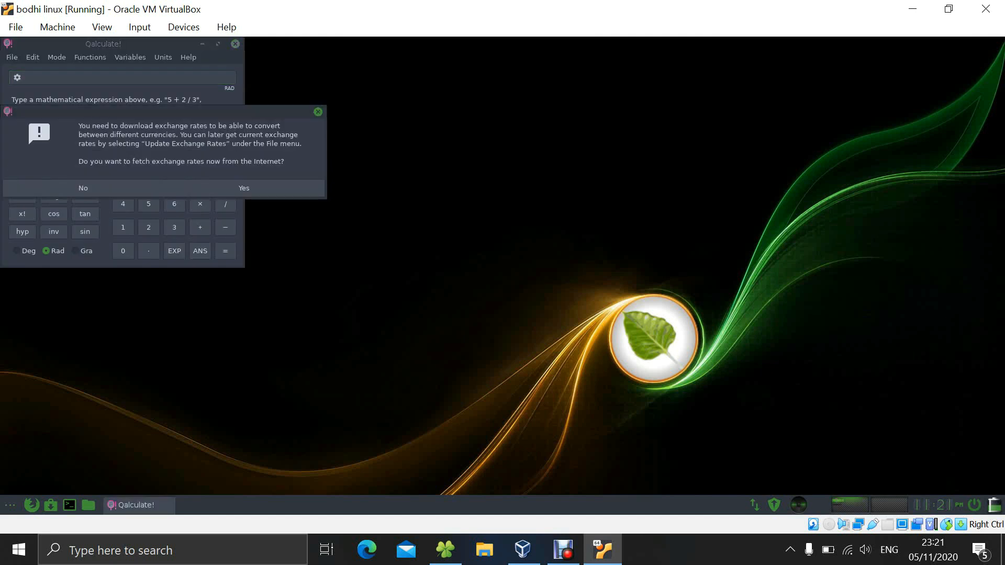
{"action": "left_click", "coordinate": [244, 188]}
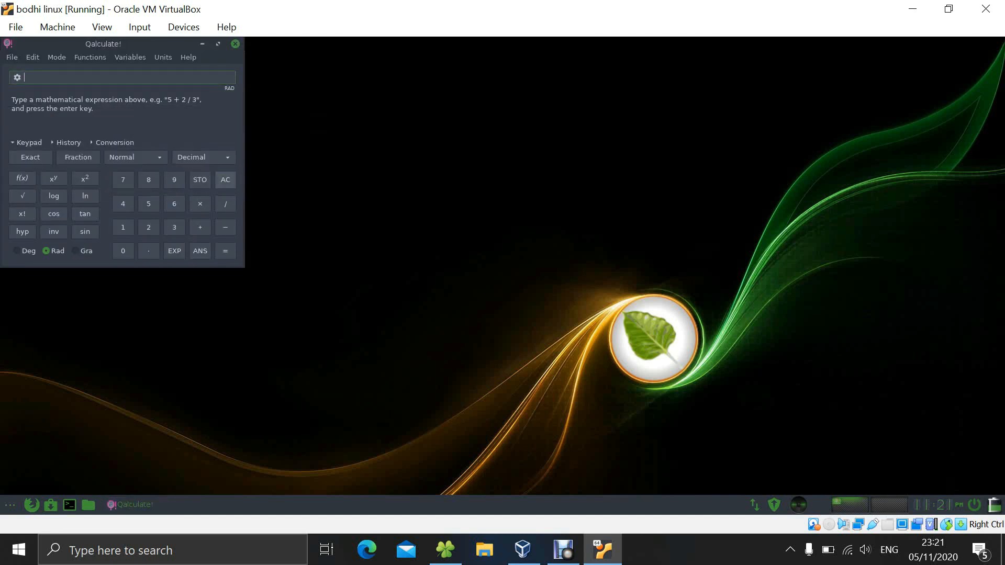
Calculate 8 × 2 in Qalculate! and close the calculator
{"action": "left_click", "coordinate": [149, 180]}
{"action": "left_click", "coordinate": [200, 203]}
{"action": "left_click", "coordinate": [149, 228]}
{"action": "left_click", "coordinate": [225, 250]}
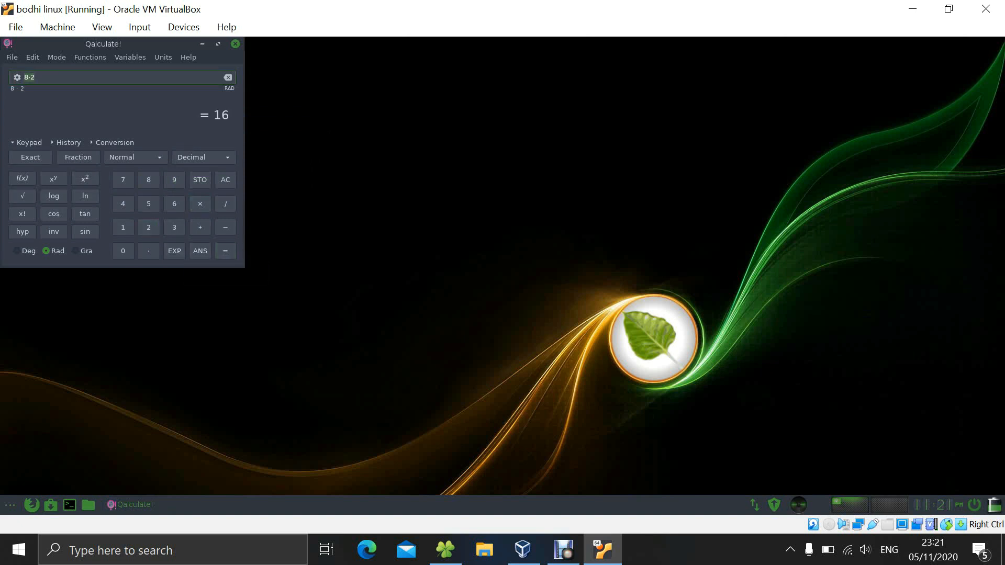
{"action": "left_click", "coordinate": [235, 44]}
Launch Inkscape from the Graphics applications
{"action": "left_click", "coordinate": [261, 168]}
{"action": "left_click", "coordinate": [260, 168]}
{"action": "left_click", "coordinate": [260, 168]}
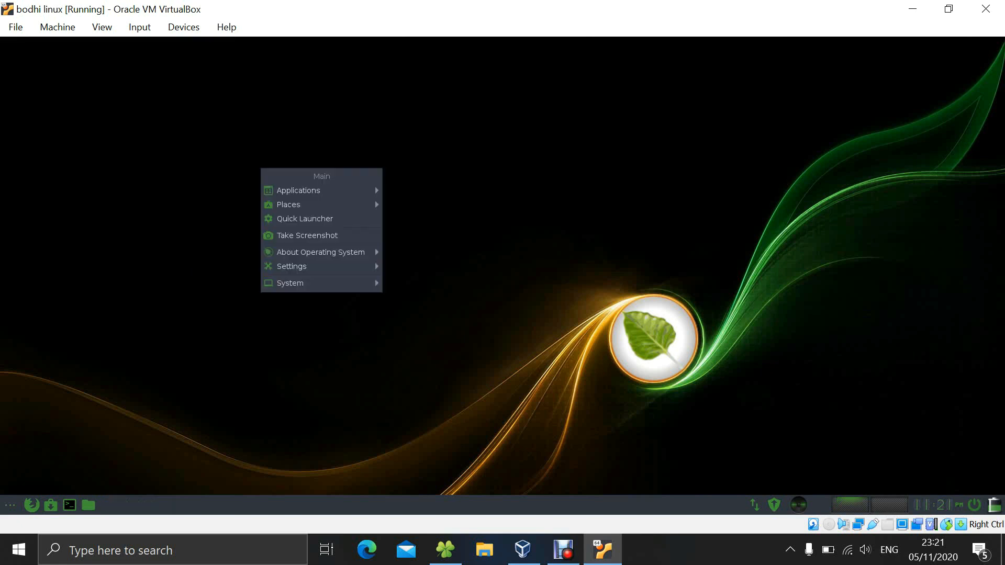
{"action": "mouse_move", "coordinate": [325, 190]}
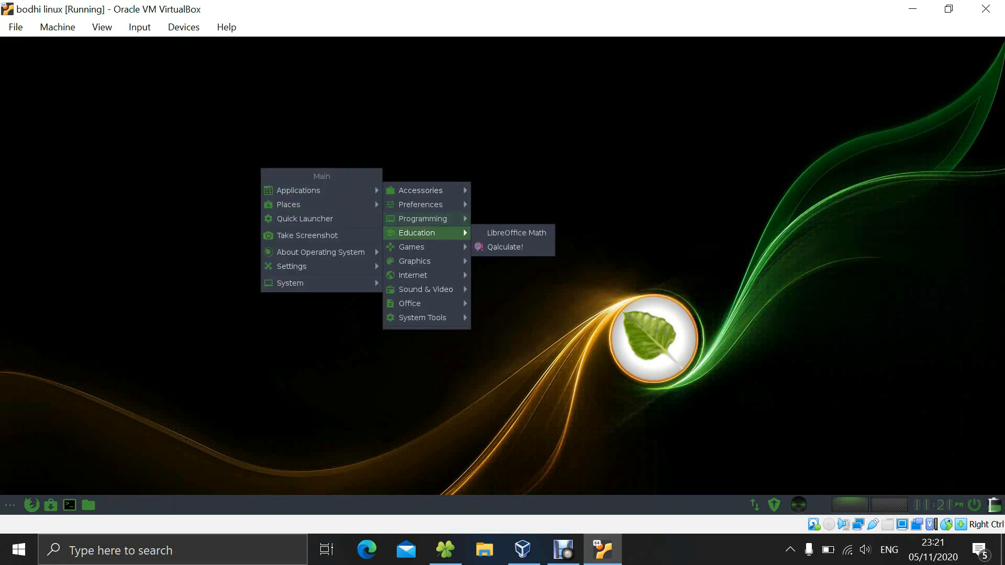
{"action": "mouse_move", "coordinate": [415, 261]}
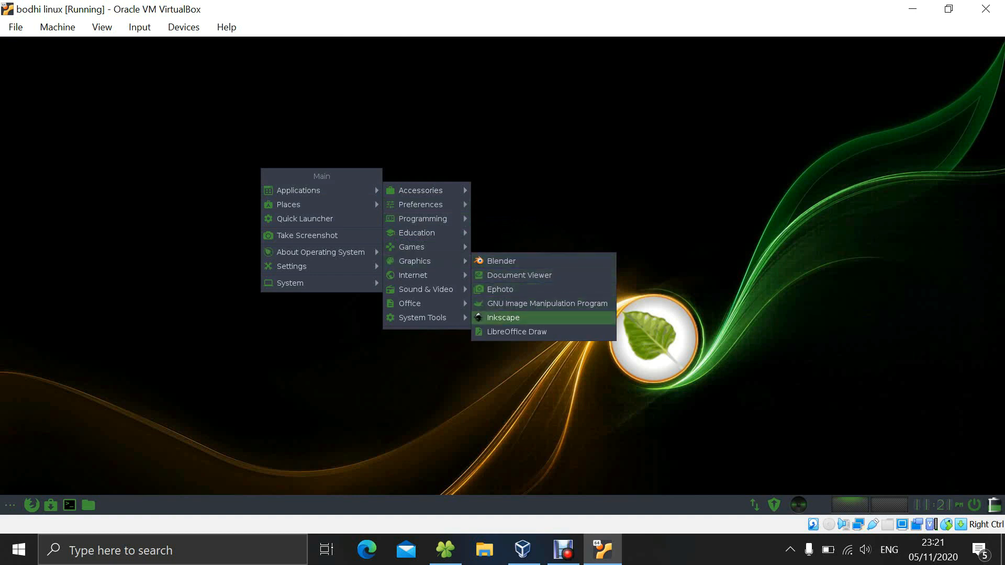
{"action": "left_click", "coordinate": [502, 317]}
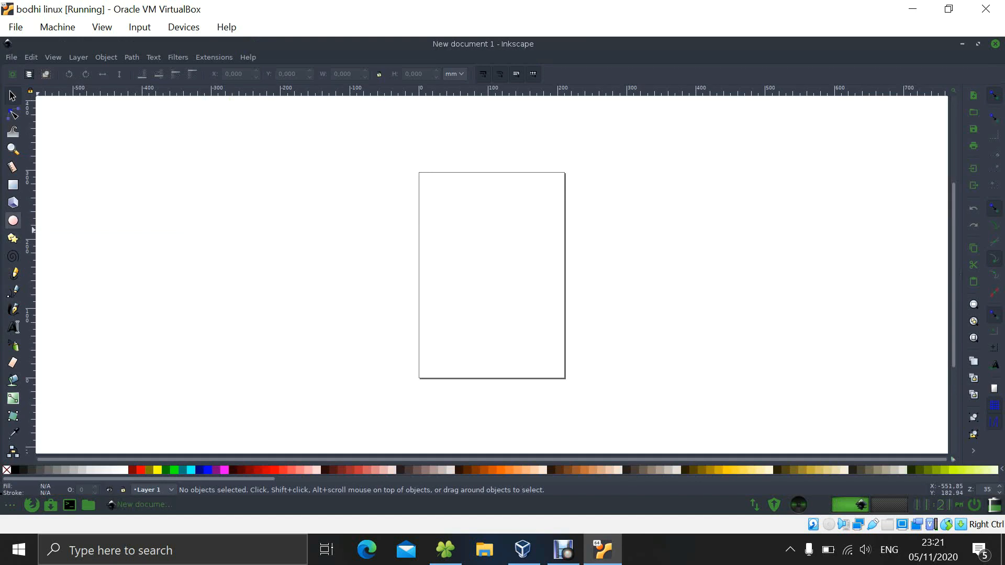
Try freehand strokes with the Pencil tool on the empty Inkscape canvas and undo them
{"action": "left_click", "coordinate": [14, 273]}
{"action": "mouse_move", "coordinate": [290, 333]}
{"action": "left_mouse_down"}
{"action": "mouse_move", "coordinate": [367, 312]}
{"action": "mouse_move", "coordinate": [395, 332]}
{"action": "left_mouse_up"}
{"action": "mouse_move", "coordinate": [335, 377]}
{"action": "left_mouse_down"}
{"action": "mouse_move", "coordinate": [392, 332]}
{"action": "mouse_move", "coordinate": [572, 476]}
{"action": "left_mouse_up"}
{"action": "key", "text": "ctrl+z"}
{"action": "key", "text": "ctrl+z"}
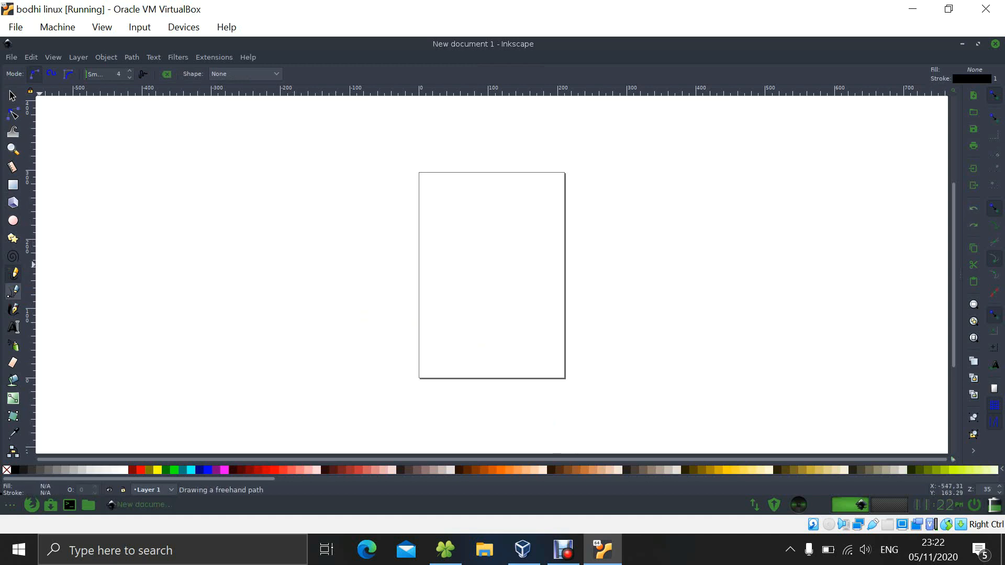
Draw an open path of straight and curved segments with the Bezier tool on the canvas area beside the page
{"action": "left_click", "coordinate": [13, 291]}
{"action": "left_click", "coordinate": [163, 312]}
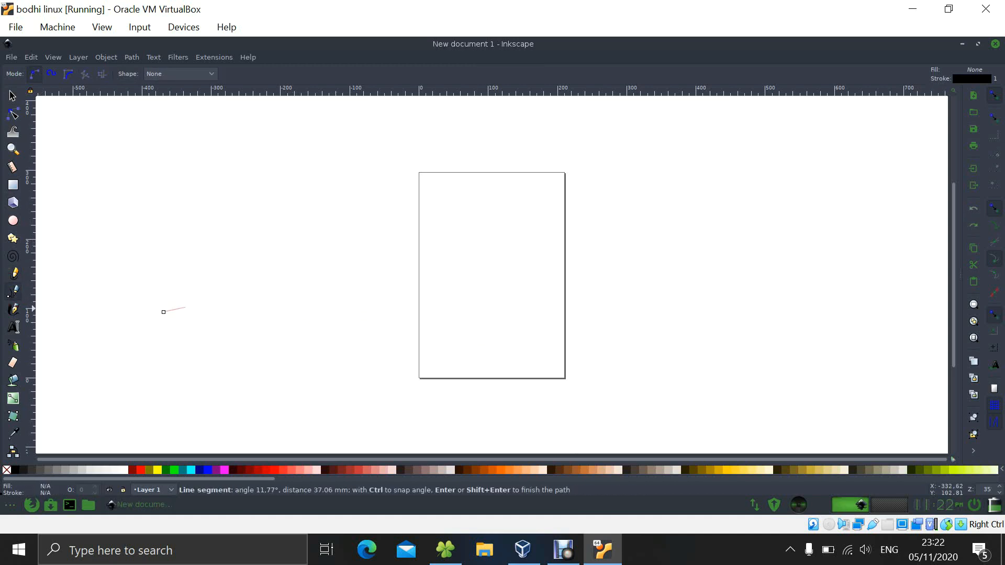
{"action": "left_click_drag", "start_coordinate": [227, 292], "coordinate": [303, 362]}
{"action": "left_click_drag", "start_coordinate": [303, 362], "coordinate": [338, 354]}
{"action": "left_click_drag", "start_coordinate": [361, 283], "coordinate": [283, 206]}
{"action": "double_click", "coordinate": [283, 206]}
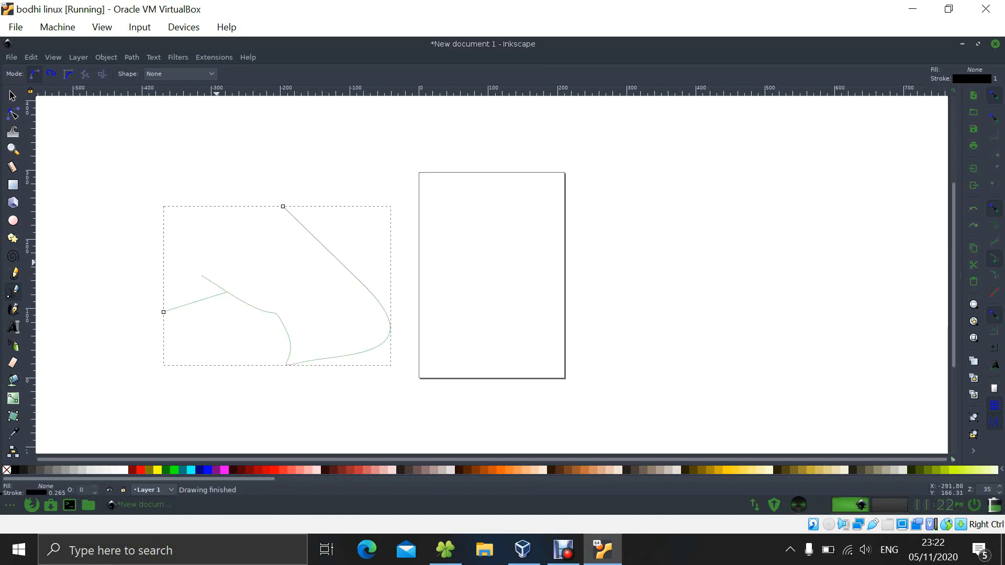
Draw two ellipses, one outside the page's right edge and one overlapping its left edge with radii of about 57 × 65 mm
{"action": "left_click", "coordinate": [13, 220]}
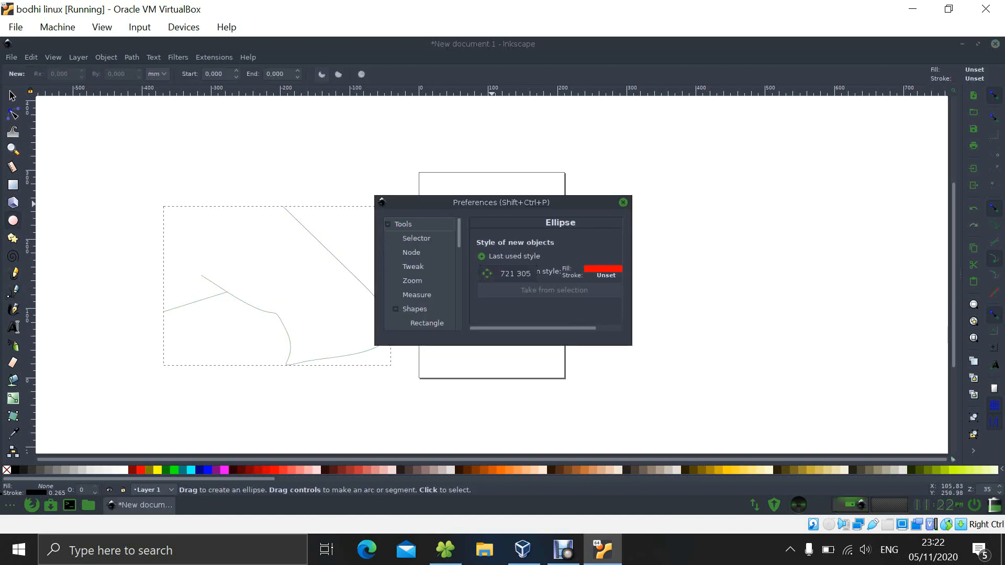
{"action": "left_click", "coordinate": [716, 258]}
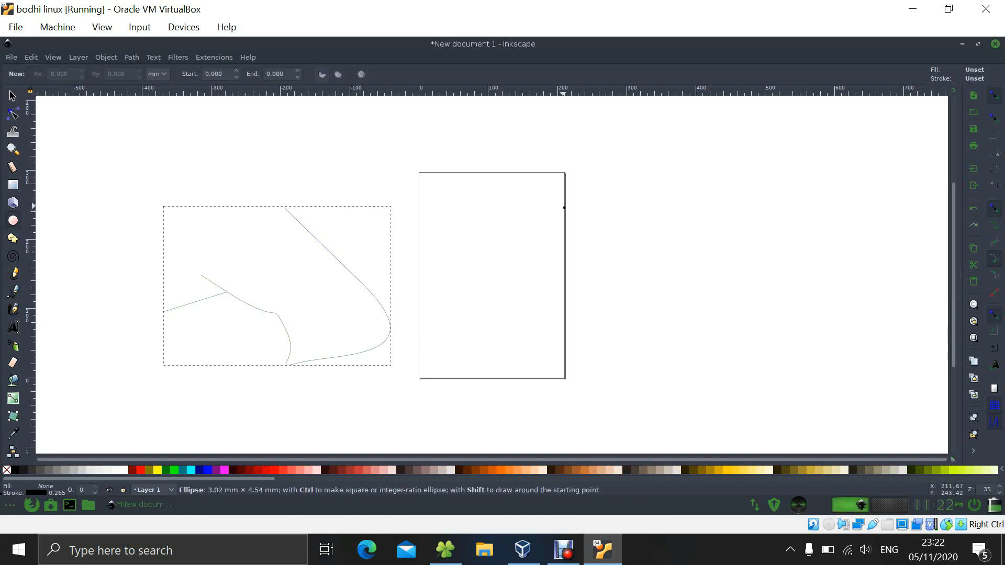
{"action": "left_click_drag", "start_coordinate": [563, 206], "coordinate": [666, 315]}
{"action": "left_click_drag", "start_coordinate": [405, 229], "coordinate": [486, 320]}
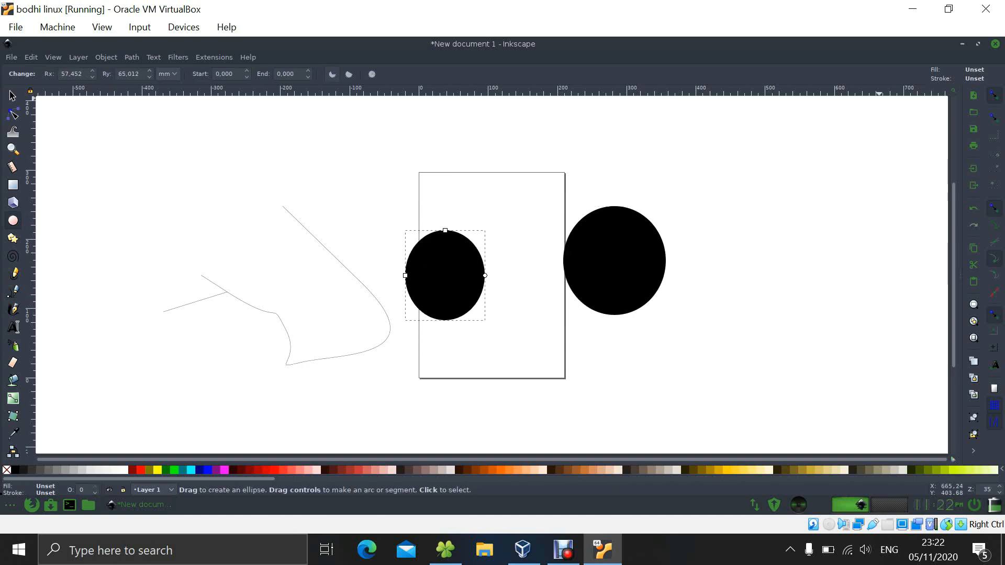
Close Inkscape without saving the drawing
{"action": "left_click", "coordinate": [995, 43]}
{"action": "left_click", "coordinate": [503, 299]}
{"action": "left_click", "coordinate": [995, 43]}
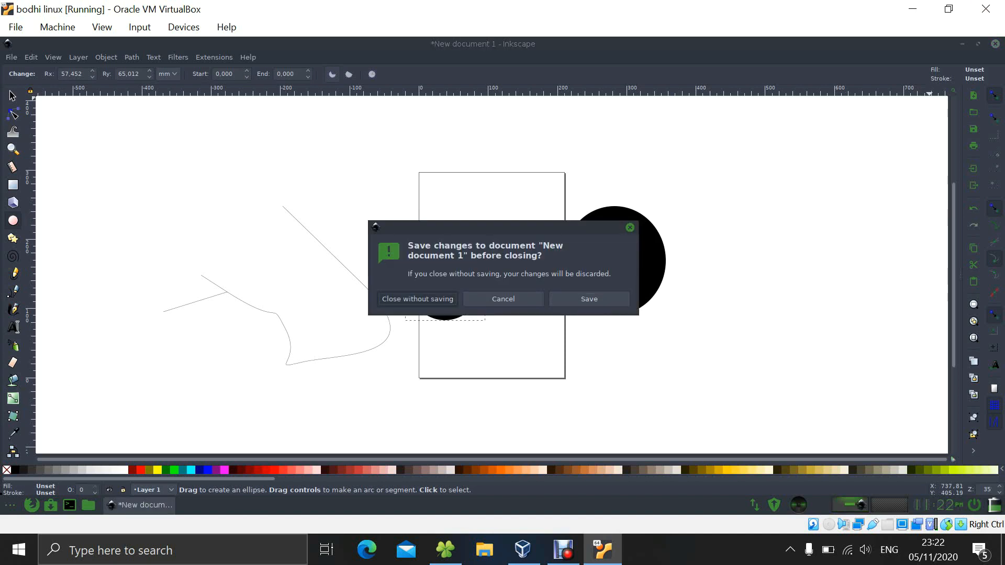
{"action": "left_click", "coordinate": [417, 299]}
Launch Firefox Web Browser from the Internet applications and maximize its window
{"action": "left_click", "coordinate": [355, 224]}
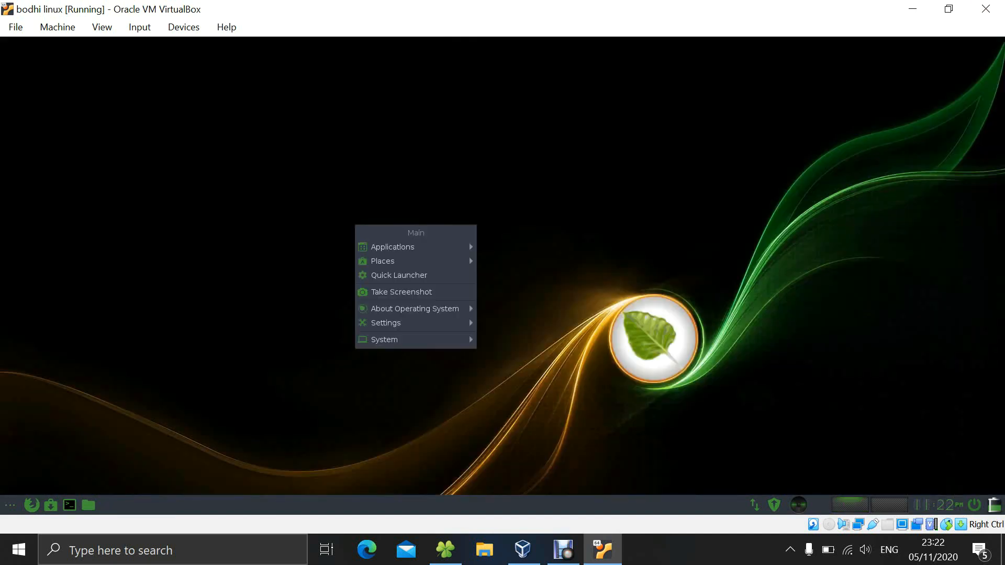
{"action": "mouse_move", "coordinate": [414, 247]}
{"action": "mouse_move", "coordinate": [518, 317]}
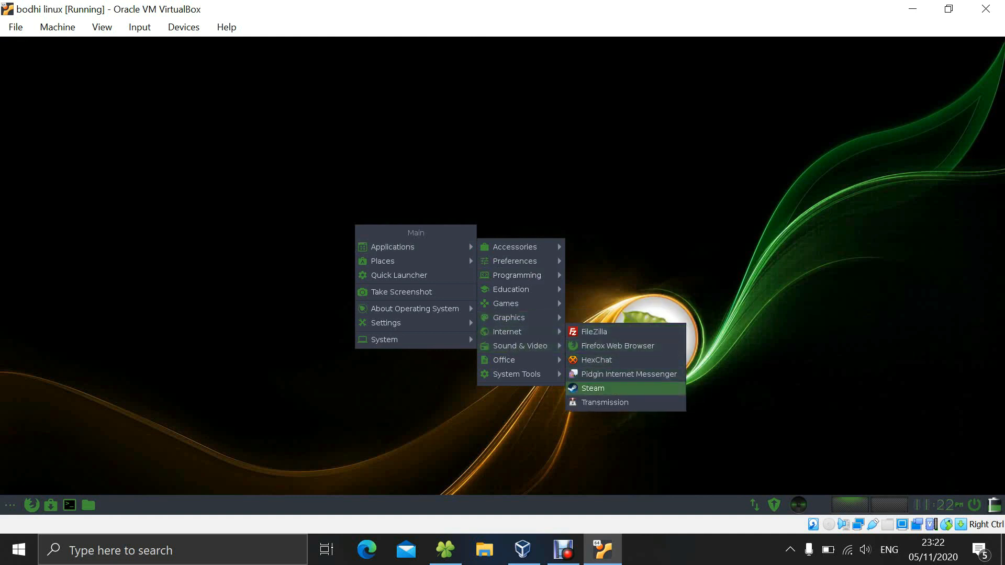
{"action": "left_click", "coordinate": [617, 346]}
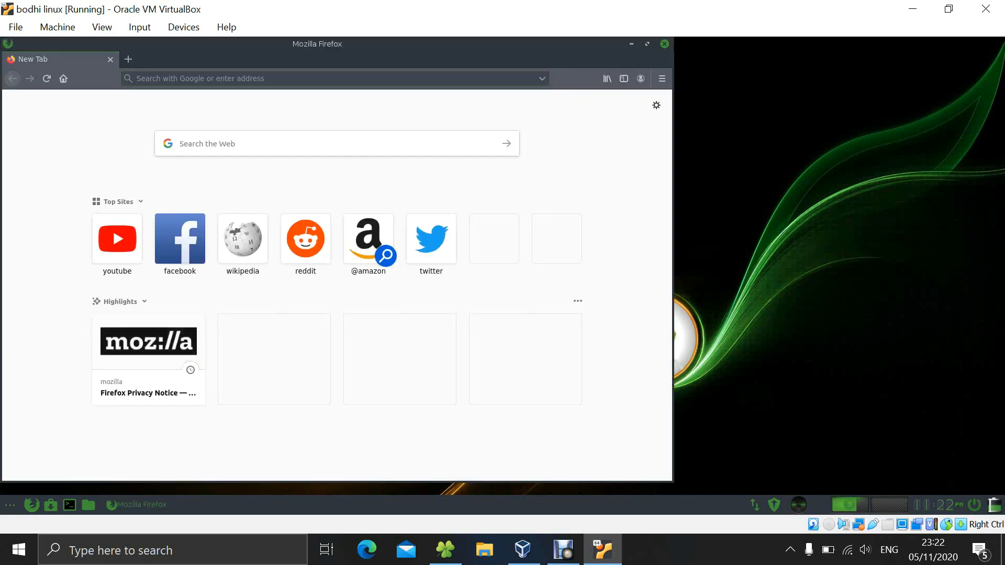
{"action": "left_click", "coordinate": [648, 44]}
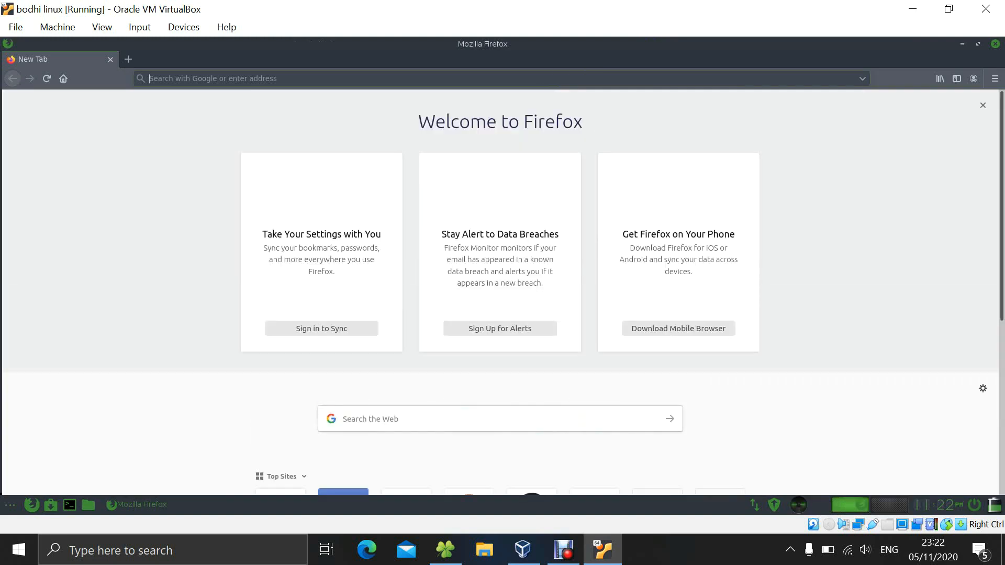
Open YouTube from Firefox's top sites and look through the videos on its home page
{"action": "scroll", "coordinate": [280, 335], "scroll_direction": "down", "scroll_amount": 5}
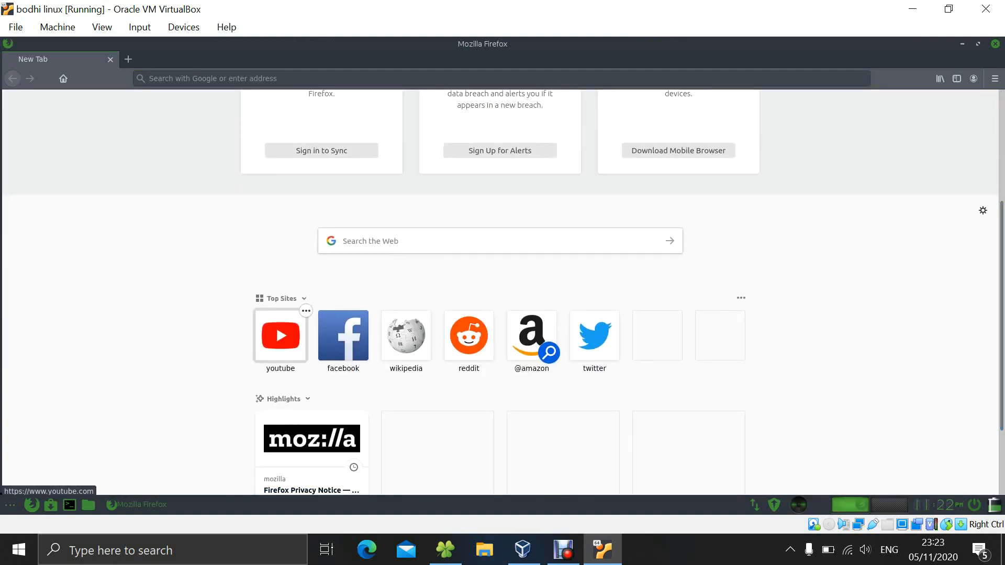
{"action": "left_click", "coordinate": [281, 335]}
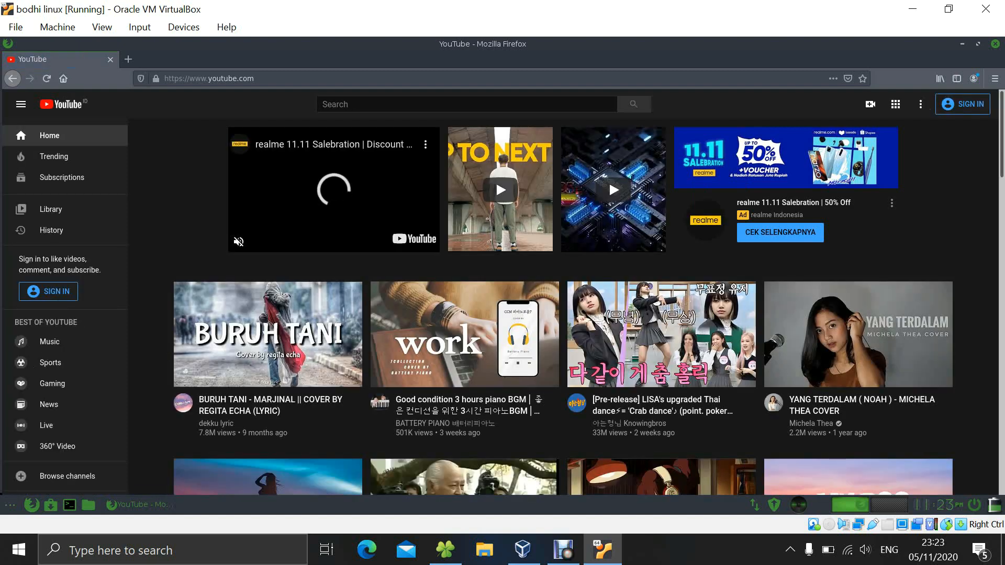
{"action": "scroll", "coordinate": [858, 210], "scroll_direction": "down", "scroll_amount": 5}
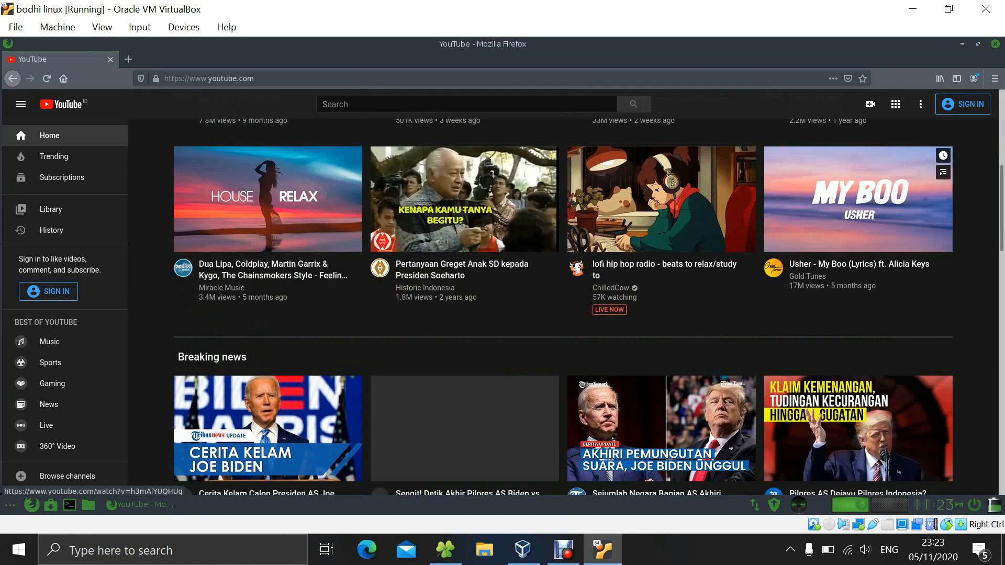
{"action": "scroll", "coordinate": [858, 210], "scroll_direction": "down", "scroll_amount": 2}
{"action": "left_click_drag", "start_coordinate": [1002, 229], "coordinate": [1002, 135]}
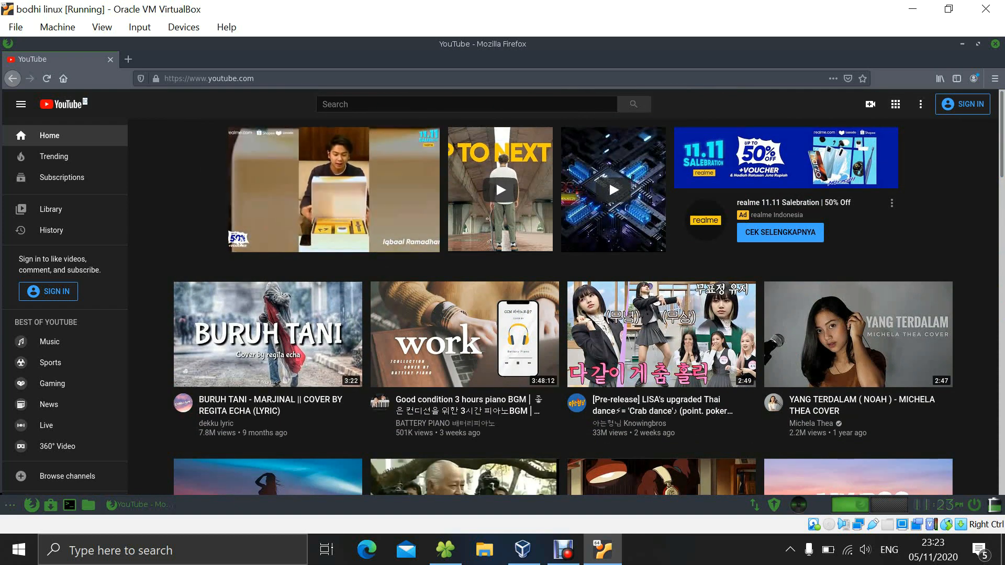
Search YouTube for "cuek rizky febian" and play the "Cuek #GarisCinta Part 2" official music video
{"action": "left_click", "coordinate": [465, 104]}
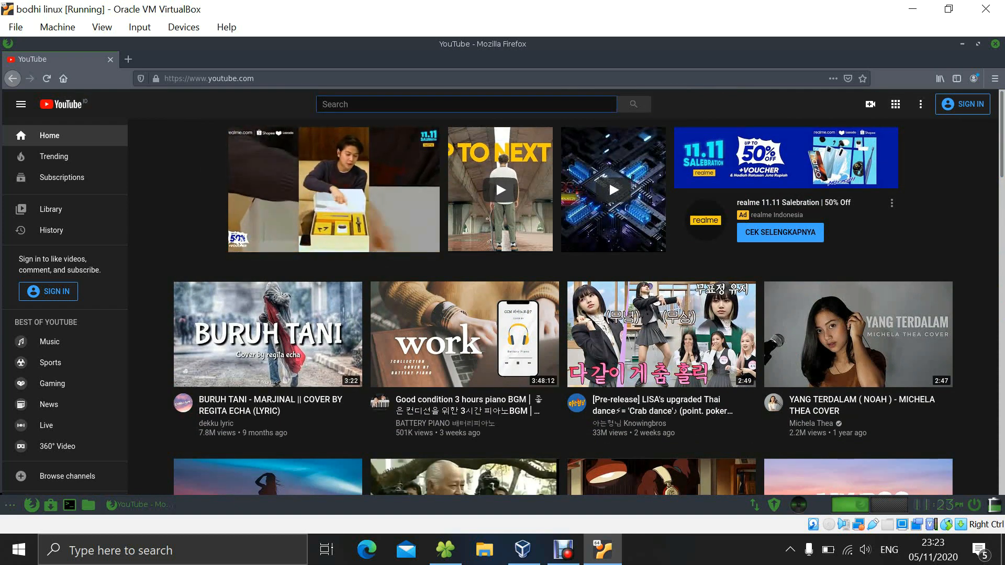
{"action": "type", "text": "cuek"}
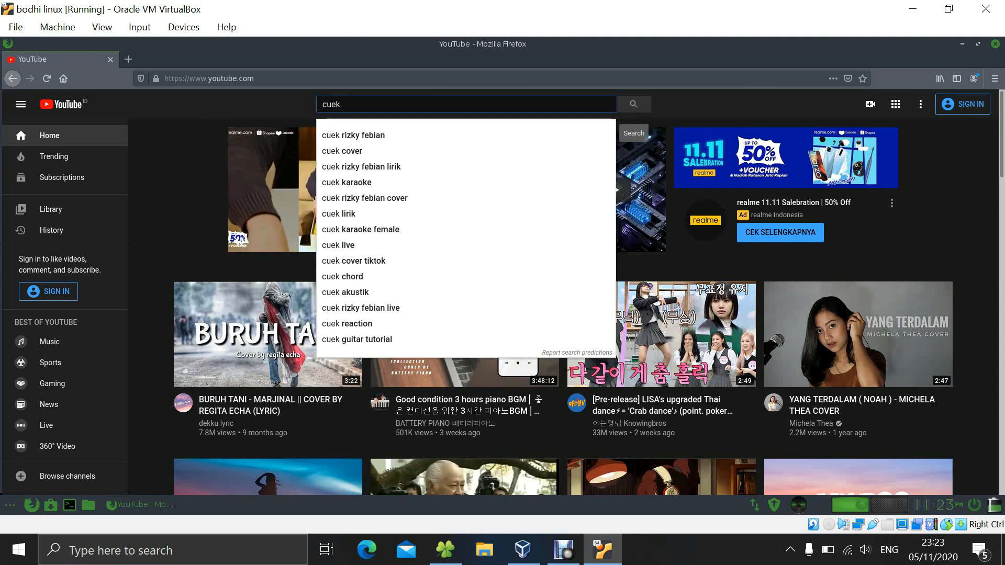
{"action": "left_click", "coordinate": [353, 135]}
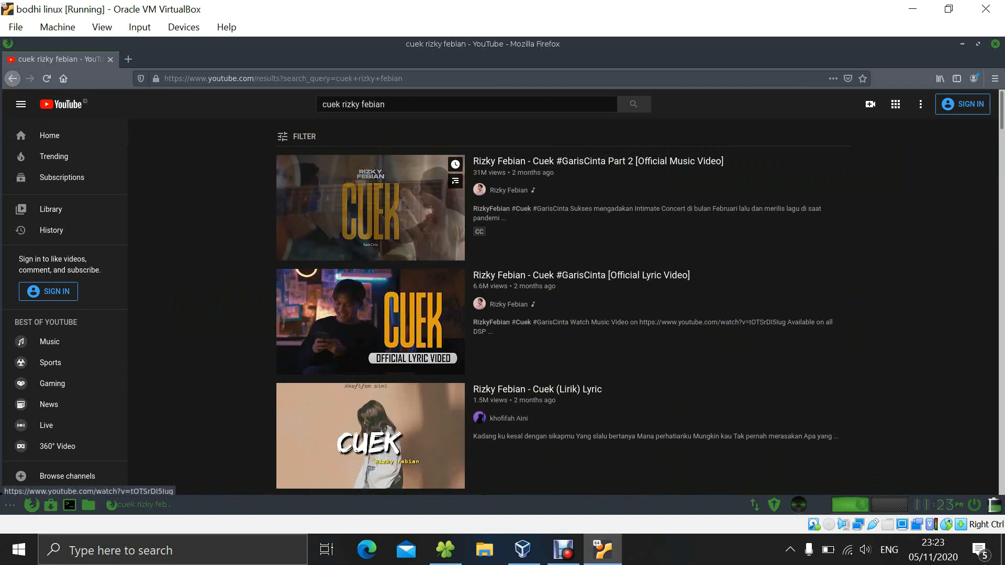
{"action": "left_click", "coordinate": [370, 321]}
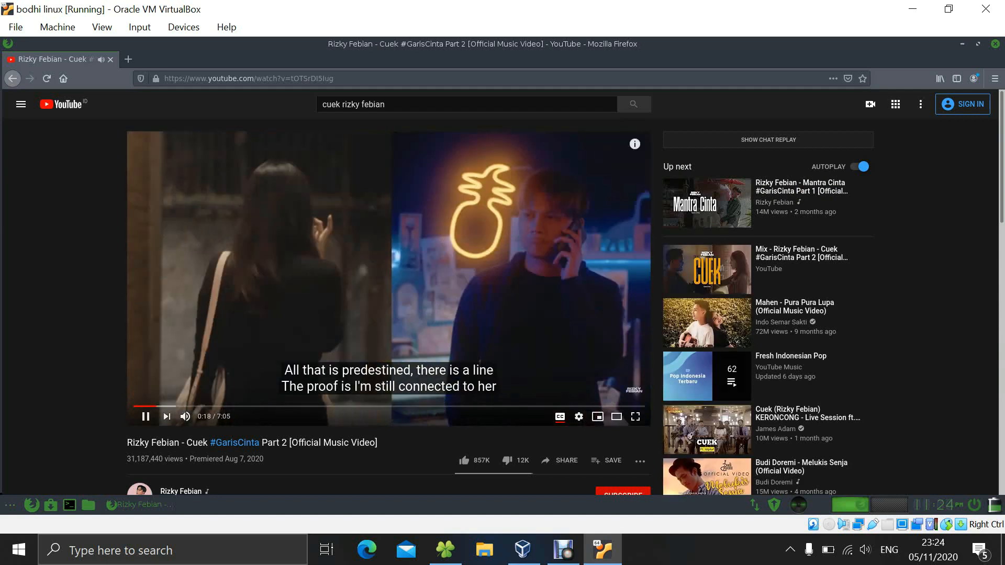
Skip ahead several times in the playing music video and close Firefox
{"action": "key", "text": "Right"}
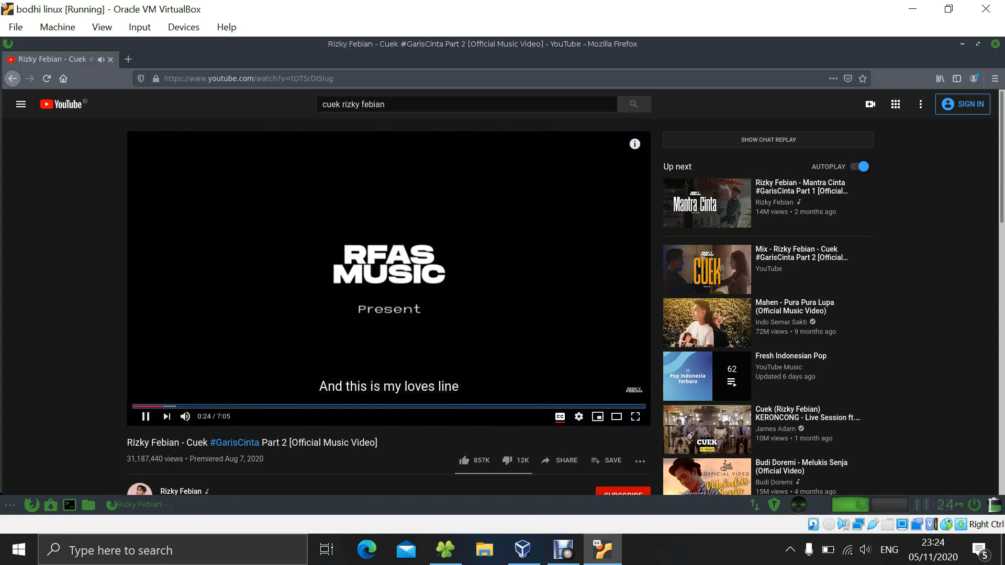
{"action": "key", "text": "Right"}
{"action": "key", "text": "Right"}
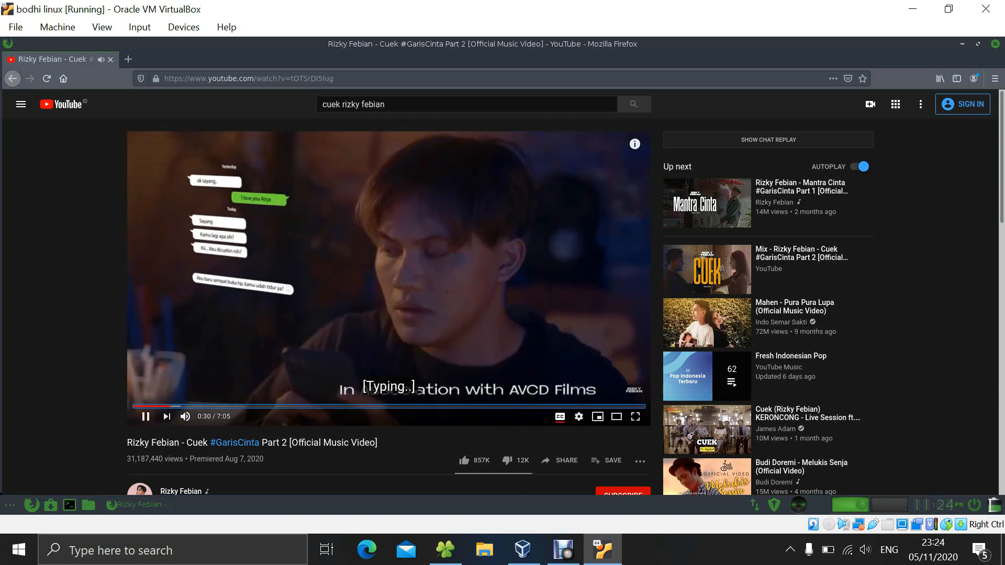
{"action": "key", "text": "Right"}
{"action": "key", "text": "Right"}
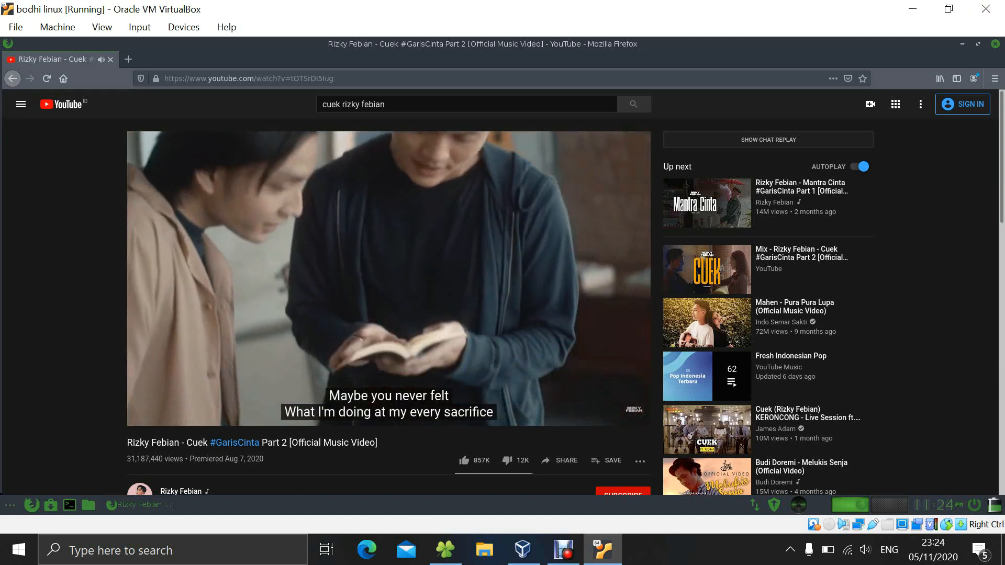
{"action": "key", "text": "alt+F4"}
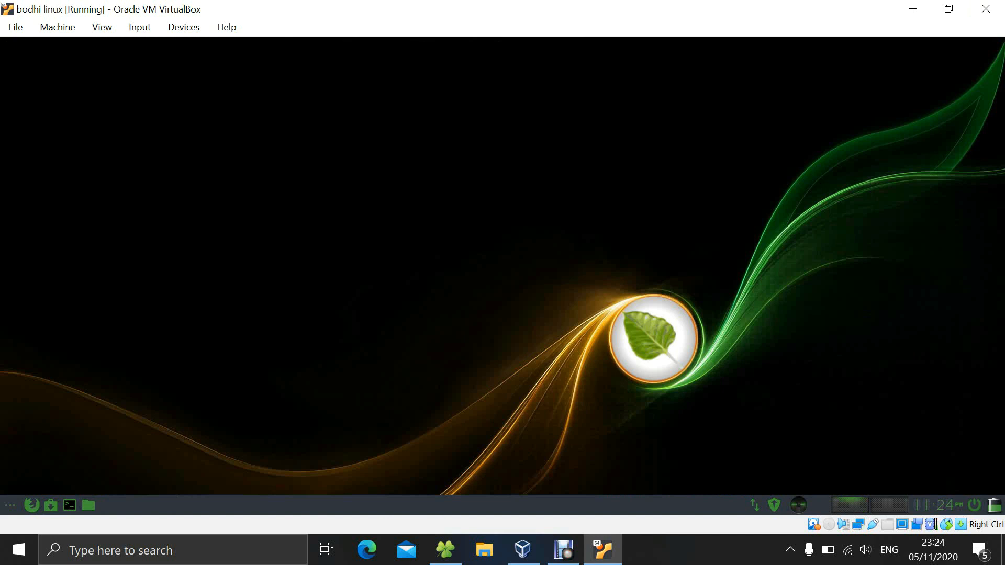
Launch VLC media player from the Sound & Video applications, accept its network access policy and close the player
{"action": "left_click", "coordinate": [455, 258]}
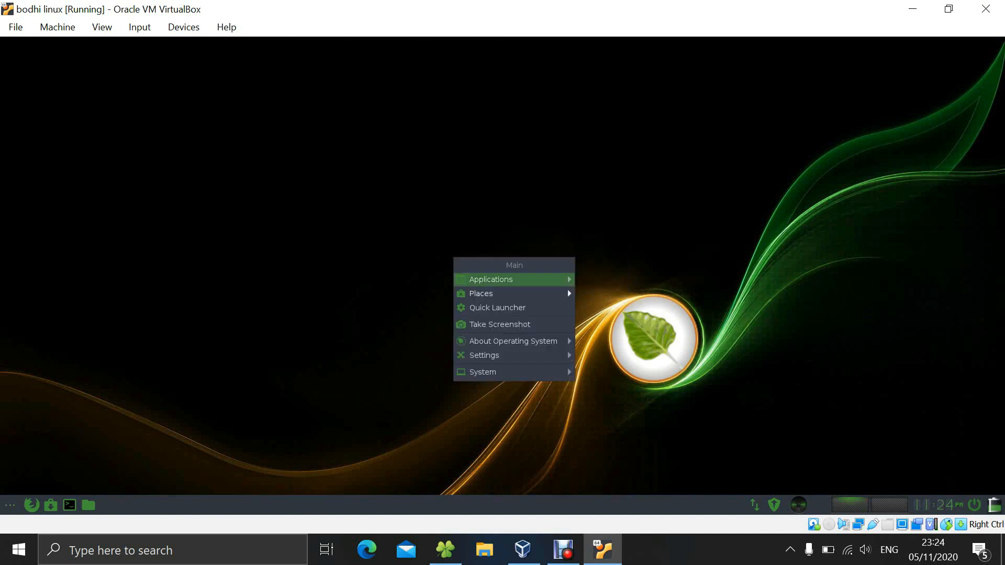
{"action": "key", "text": "Escape"}
{"action": "left_click", "coordinate": [526, 254]}
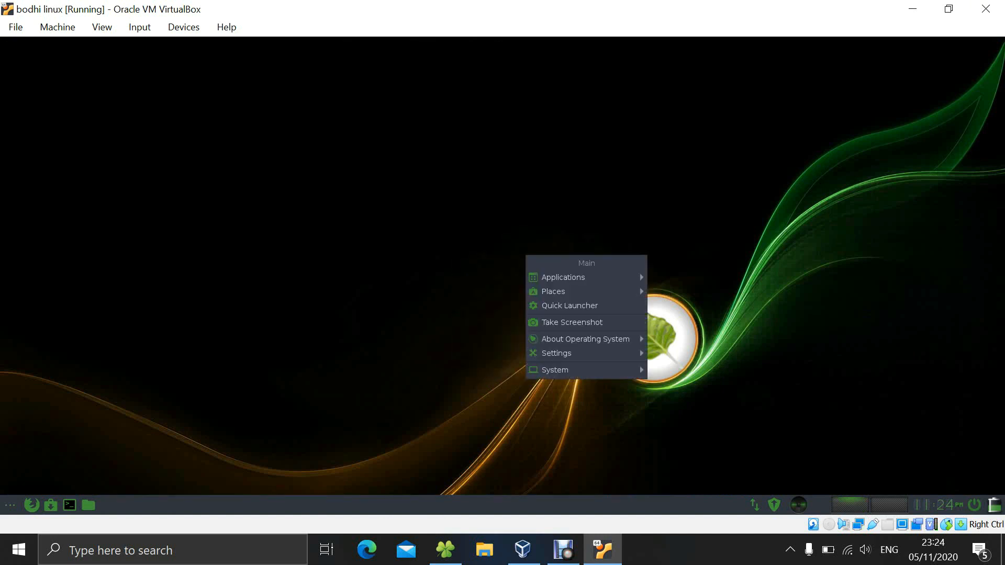
{"action": "mouse_move", "coordinate": [564, 277]}
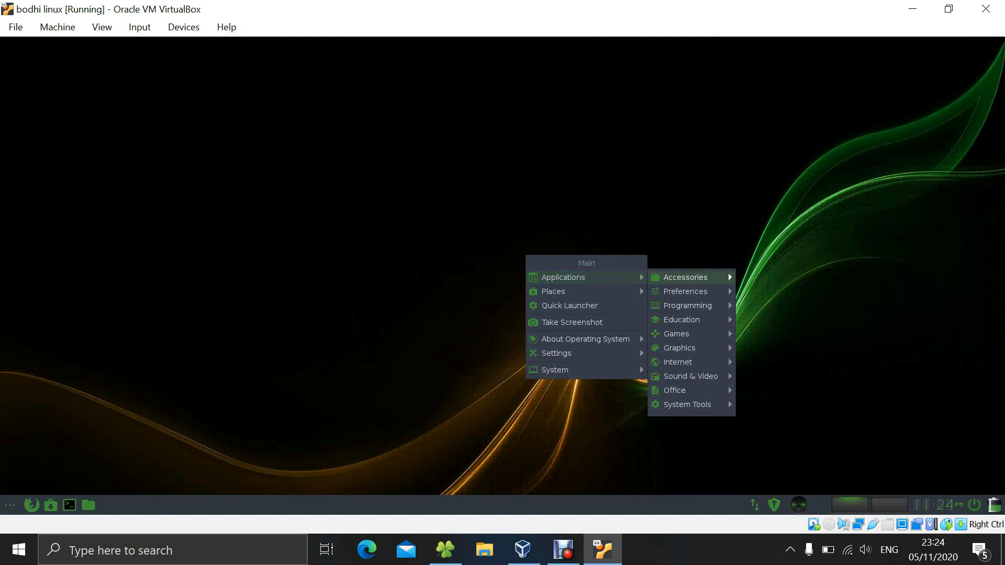
{"action": "mouse_move", "coordinate": [726, 377]}
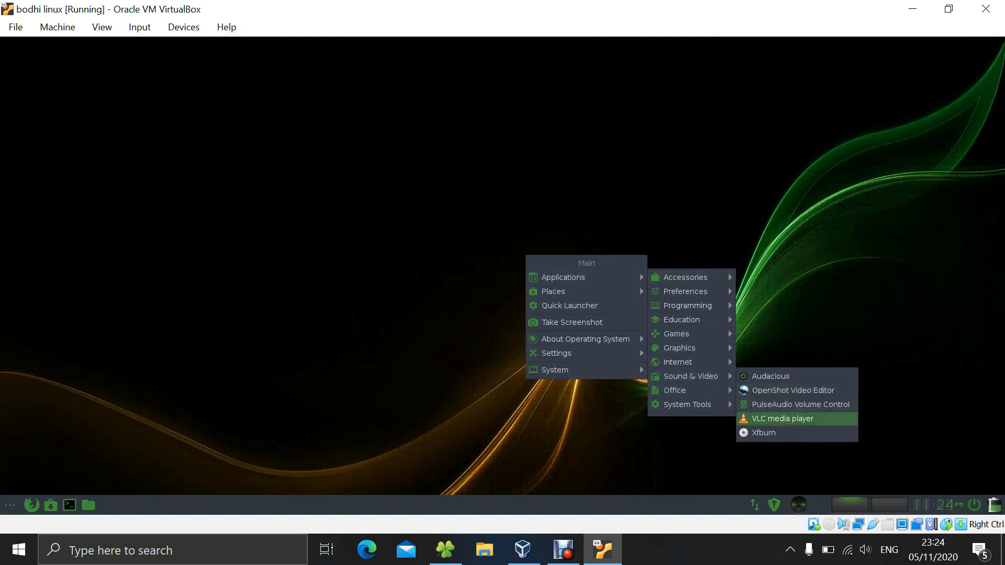
{"action": "left_click", "coordinate": [783, 419]}
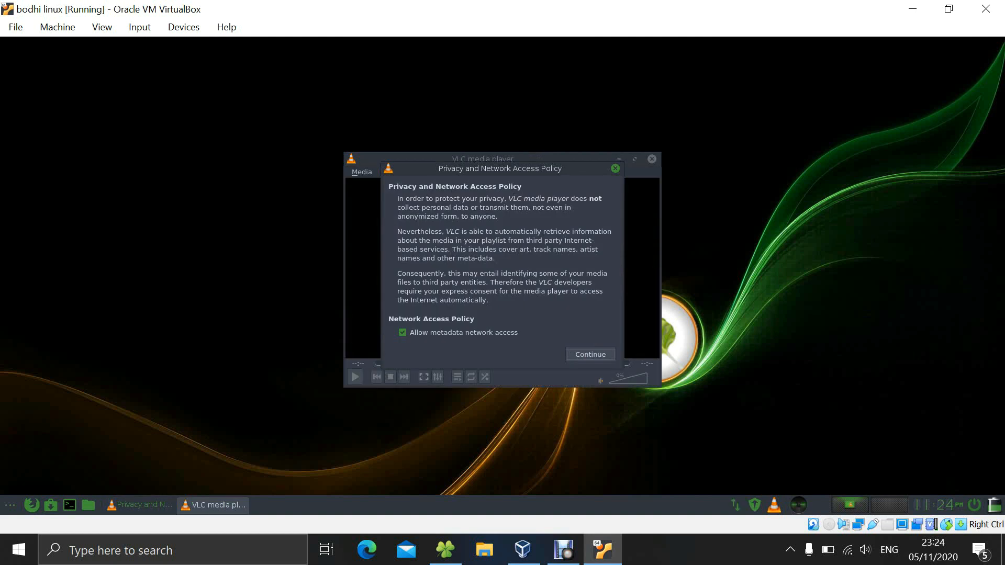
{"action": "key", "text": "Return"}
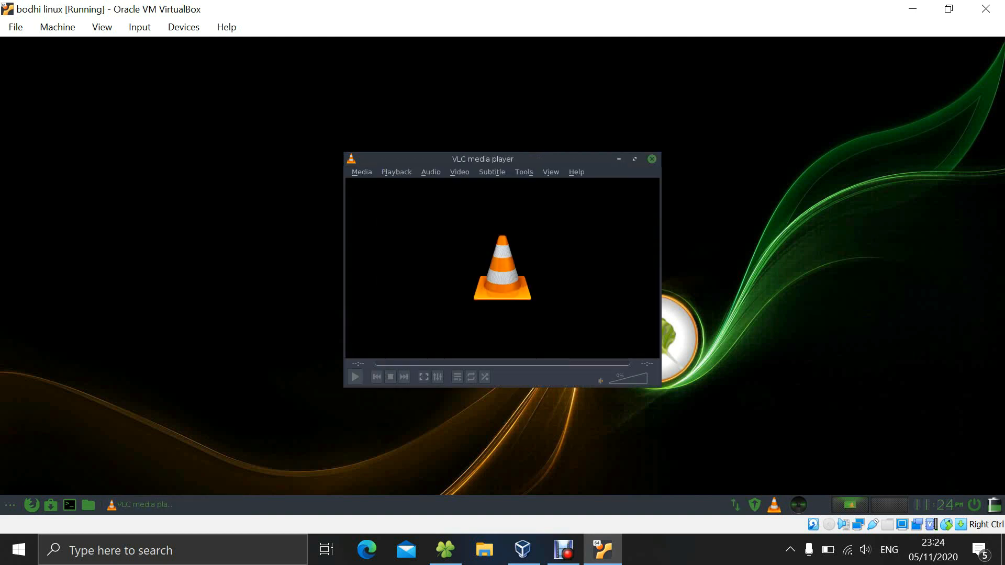
{"action": "left_click", "coordinate": [652, 158]}
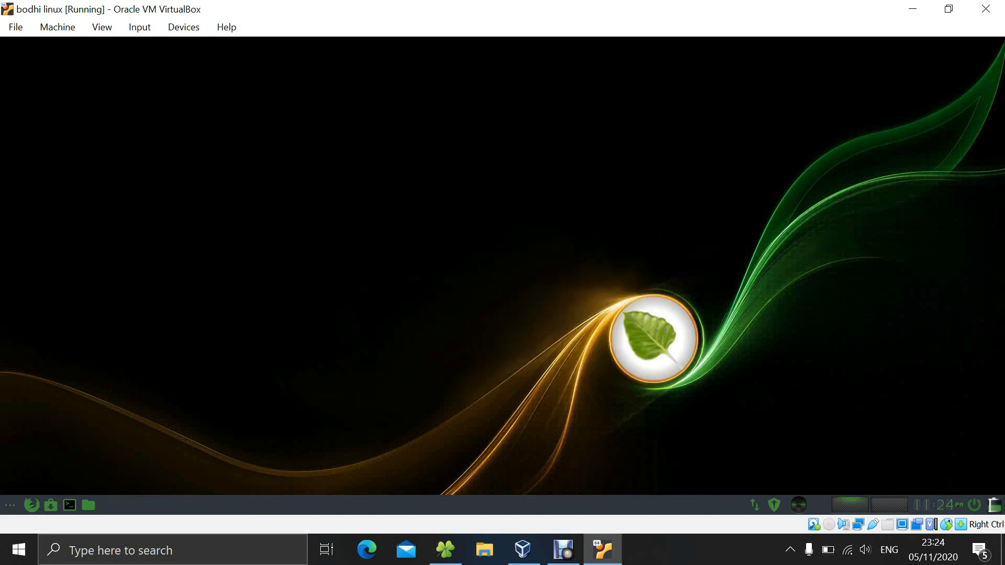
{"action": "left_click", "coordinate": [494, 288]}
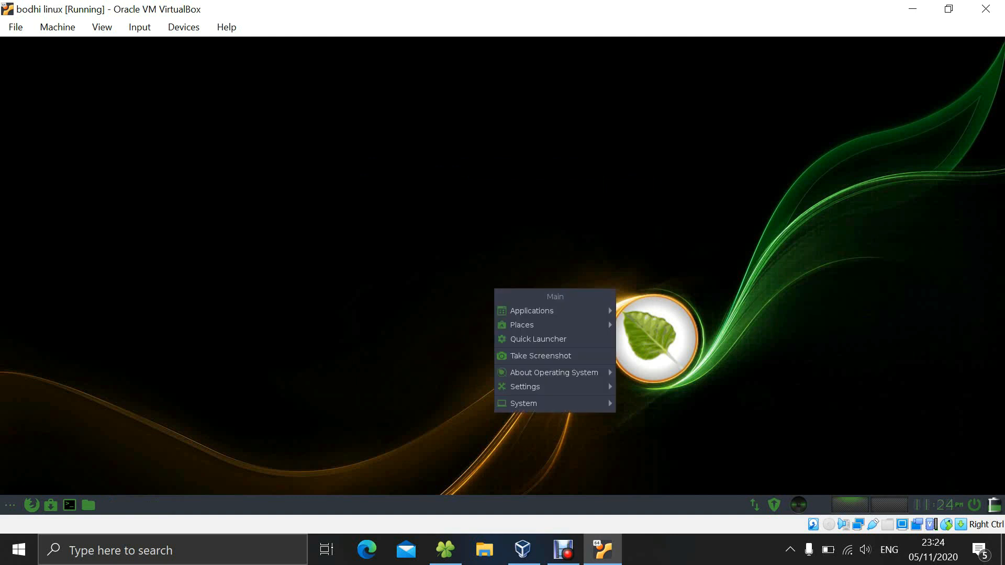
{"action": "mouse_move", "coordinate": [555, 311]}
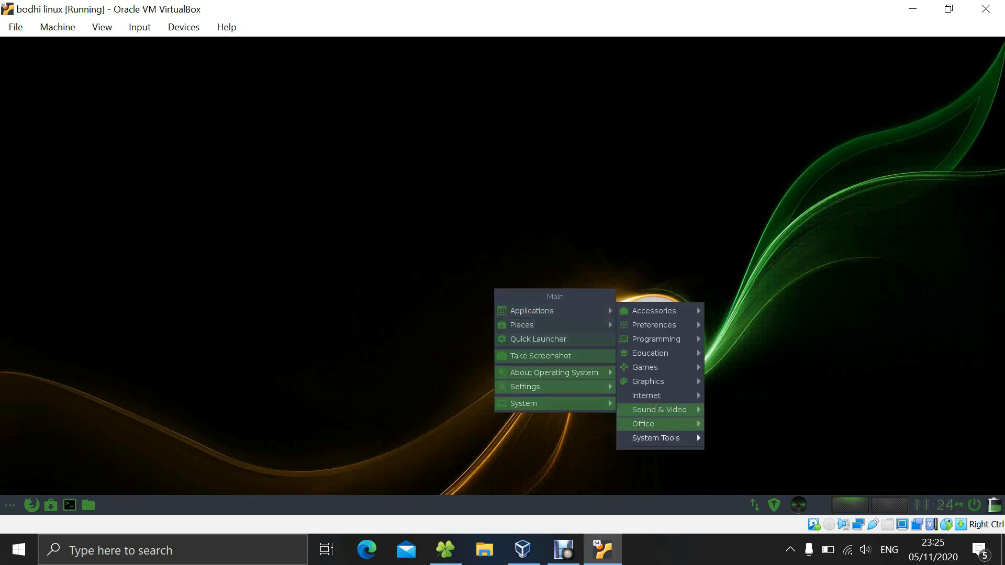
{"action": "mouse_move", "coordinate": [656, 438]}
{"action": "left_click", "coordinate": [758, 355]}
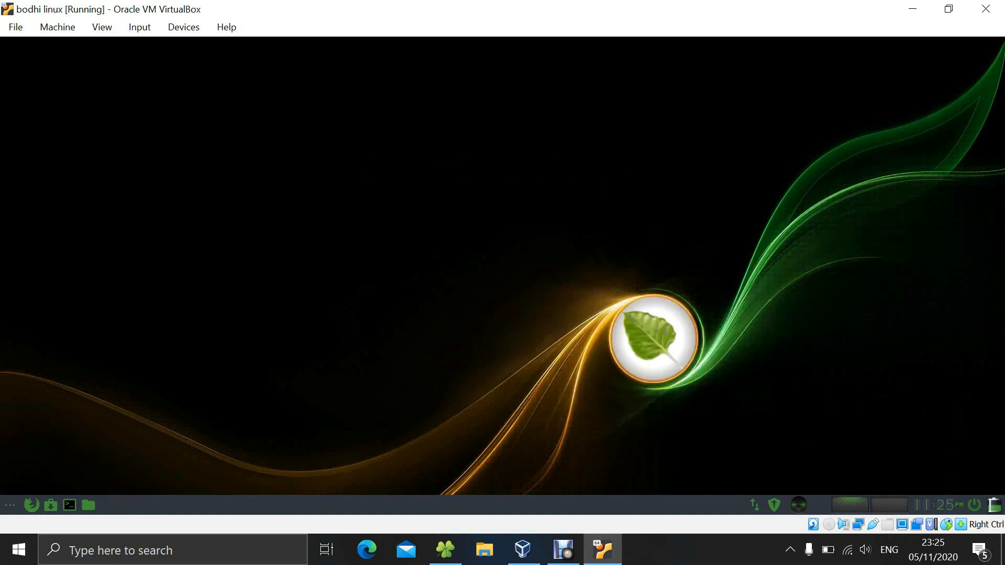
{"action": "left_click", "coordinate": [398, 233]}
{"action": "left_click", "coordinate": [398, 232]}
{"action": "left_click", "coordinate": [509, 272]}
{"action": "left_click", "coordinate": [508, 271]}
Launch LibreOffice from the Office applications and create a new Writer document
{"action": "left_click", "coordinate": [585, 349]}
{"action": "mouse_move", "coordinate": [623, 371]}
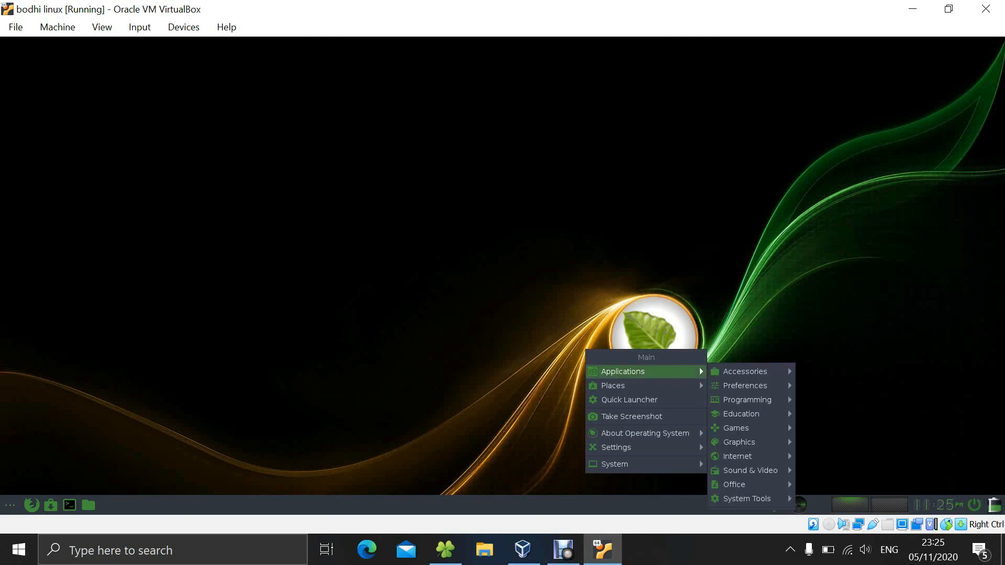
{"action": "mouse_move", "coordinate": [750, 470]}
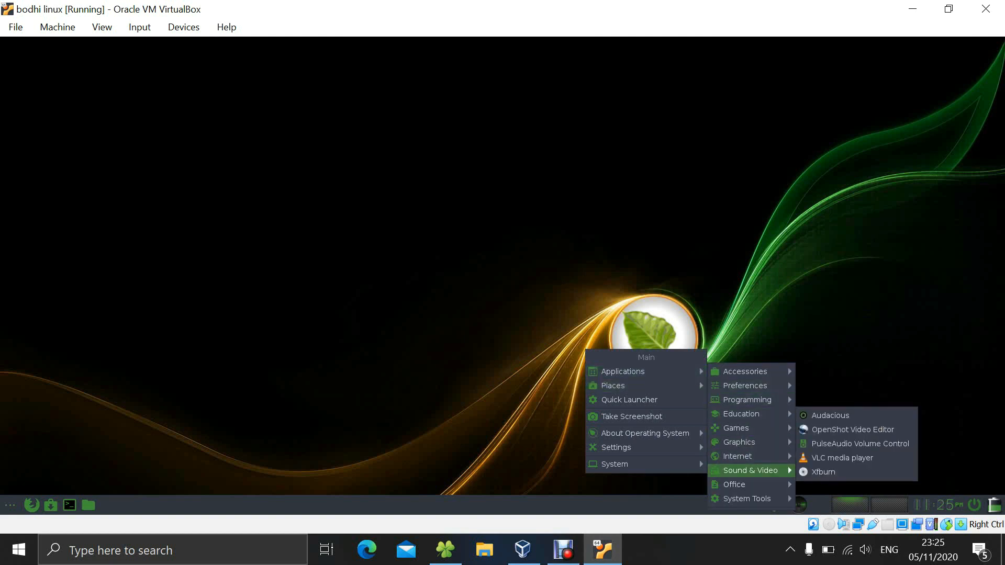
{"action": "mouse_move", "coordinate": [787, 494]}
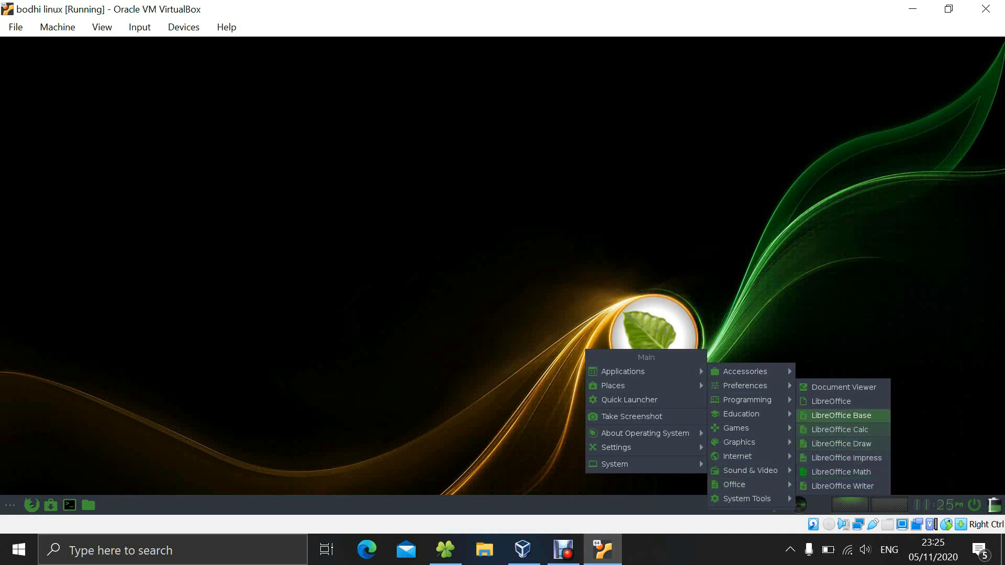
{"action": "left_click", "coordinate": [831, 401]}
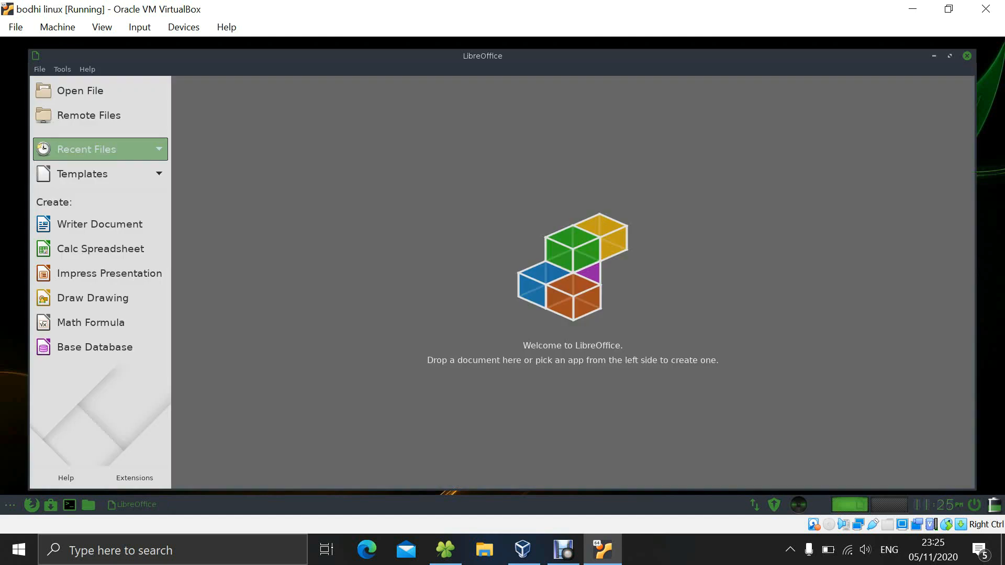
{"action": "left_click", "coordinate": [100, 224]}
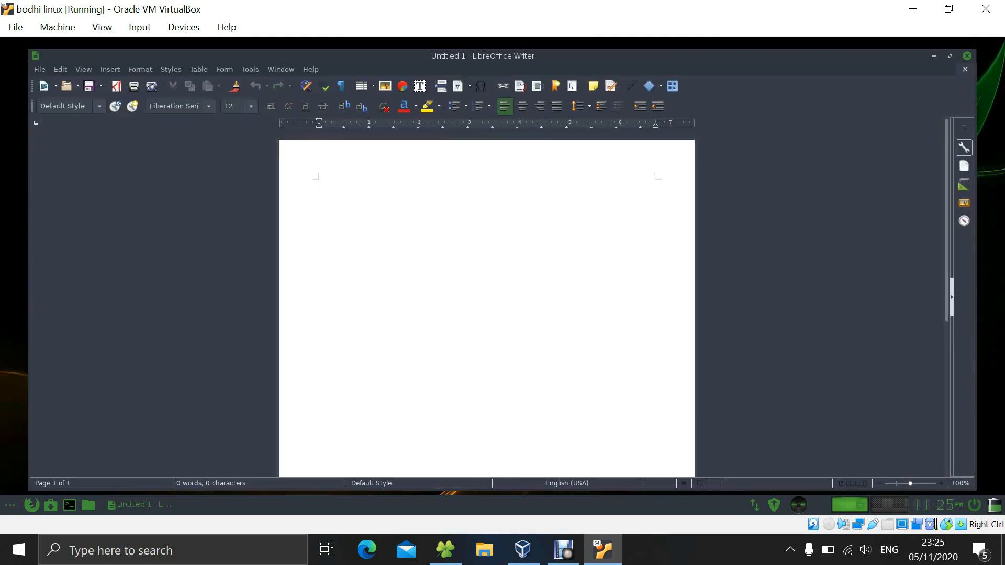
{"action": "type", "text": "Ayo Menulis"}
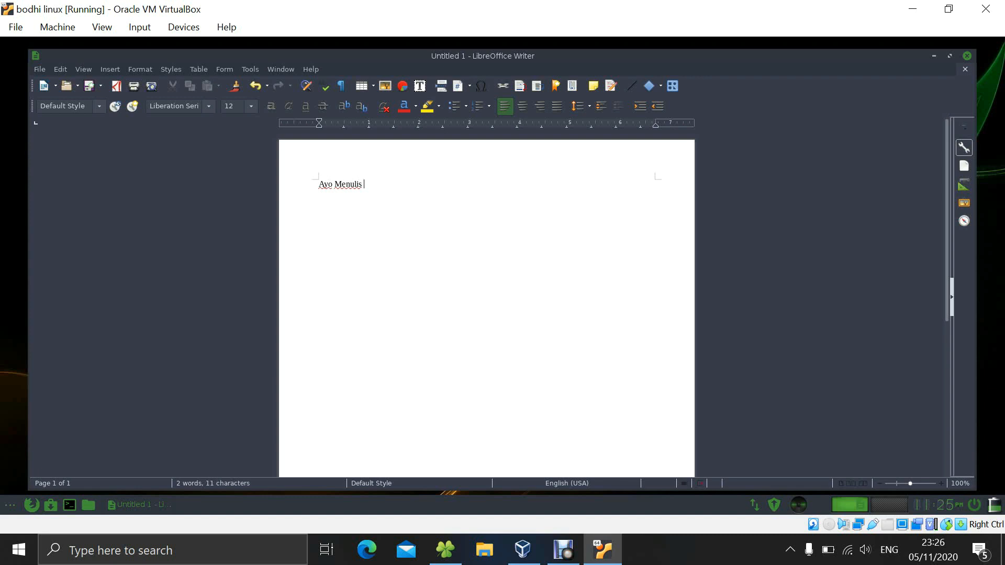
{"action": "key", "text": "BackSpace"}
{"action": "key", "text": "BackSpace"}
{"action": "key", "text": "BackSpace"}
{"action": "key", "text": "BackSpace"}
{"action": "key", "text": "BackSpace"}
{"action": "key", "text": "BackSpace"}
{"action": "key", "text": "BackSpace"}
{"action": "key", "text": "BackSpace"}
{"action": "key", "text": "BackSpace"}
{"action": "key", "text": "BackSpace"}
{"action": "key", "text": "BackSpace"}
Write "UNIVERSITAS DIAN NUSWANTORO" in the blank document and select all of the text
{"action": "type", "text": "UNIVERSITAS"}
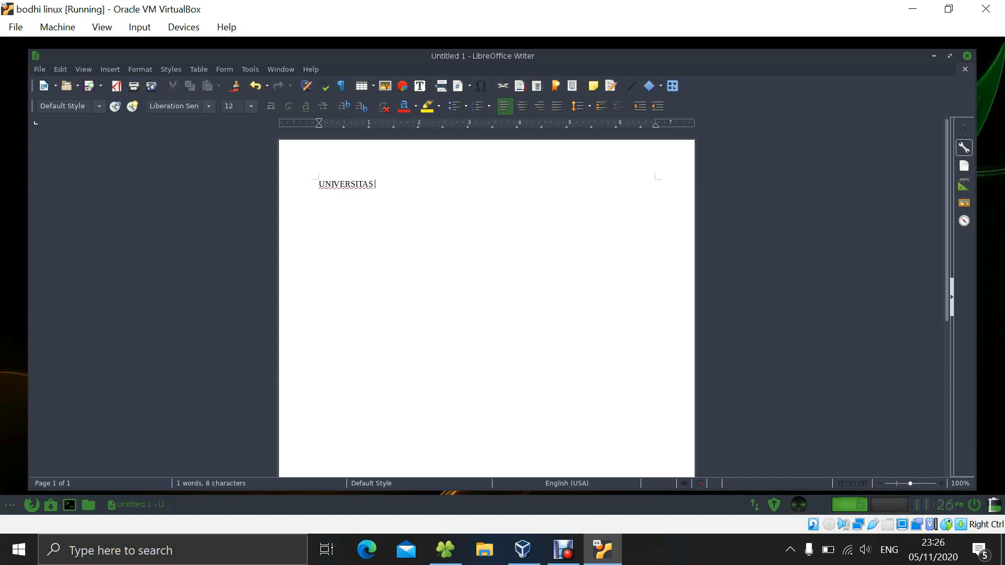
{"action": "type", "text": " DIAN NUSWANTORO"}
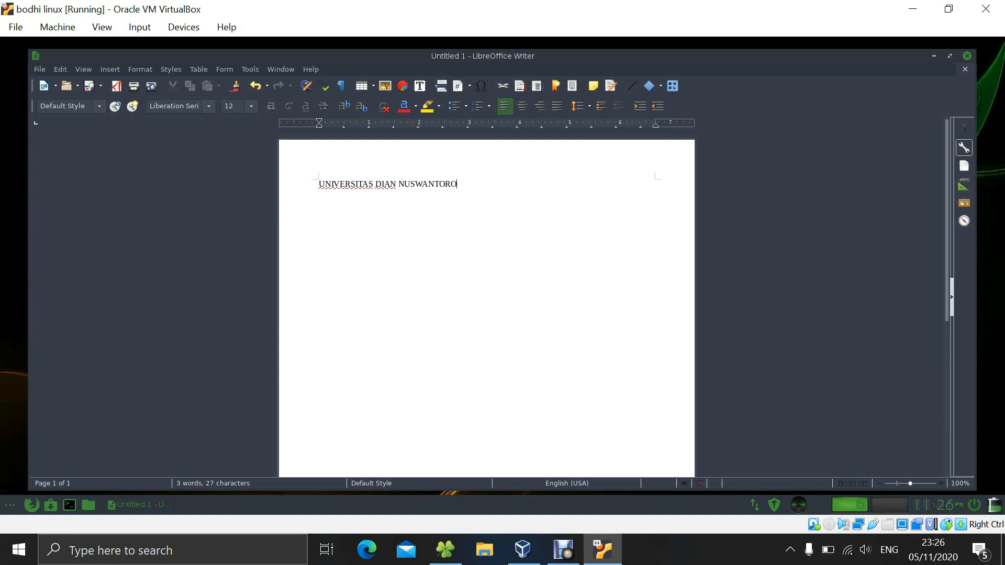
{"action": "key", "text": "ctrl+a"}
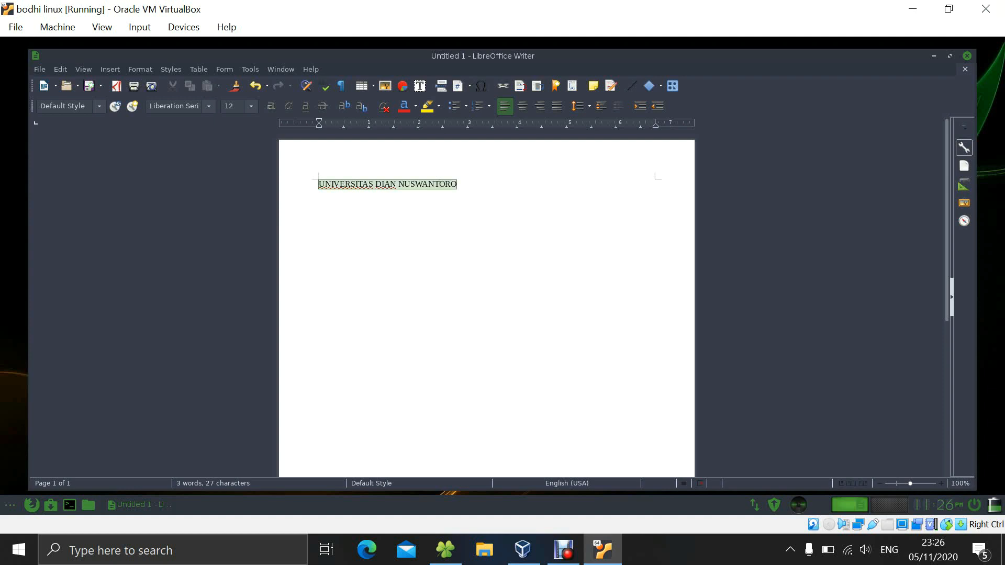
{"action": "key", "text": "ctrl+shift+b"}
{"action": "left_click", "coordinate": [362, 107]}
{"action": "left_click", "coordinate": [361, 106]}
{"action": "left_click", "coordinate": [345, 106]}
{"action": "left_click", "coordinate": [345, 106]}
{"action": "left_click", "coordinate": [362, 107]}
{"action": "left_click", "coordinate": [362, 106]}
Format the selected text in the Ubuntu Condensed font at a size of 96 pt
{"action": "left_click", "coordinate": [208, 107]}
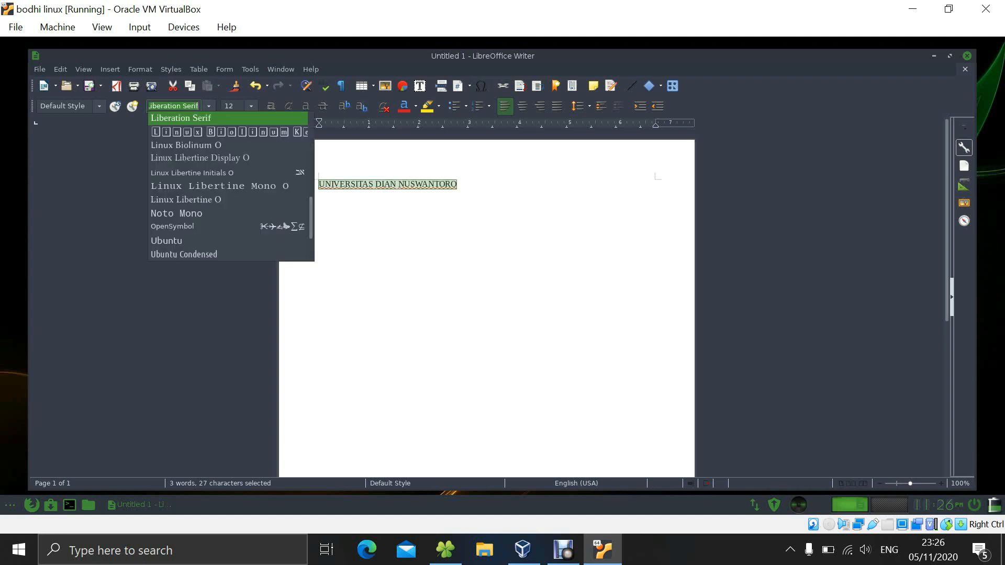
{"action": "left_click", "coordinate": [183, 255]}
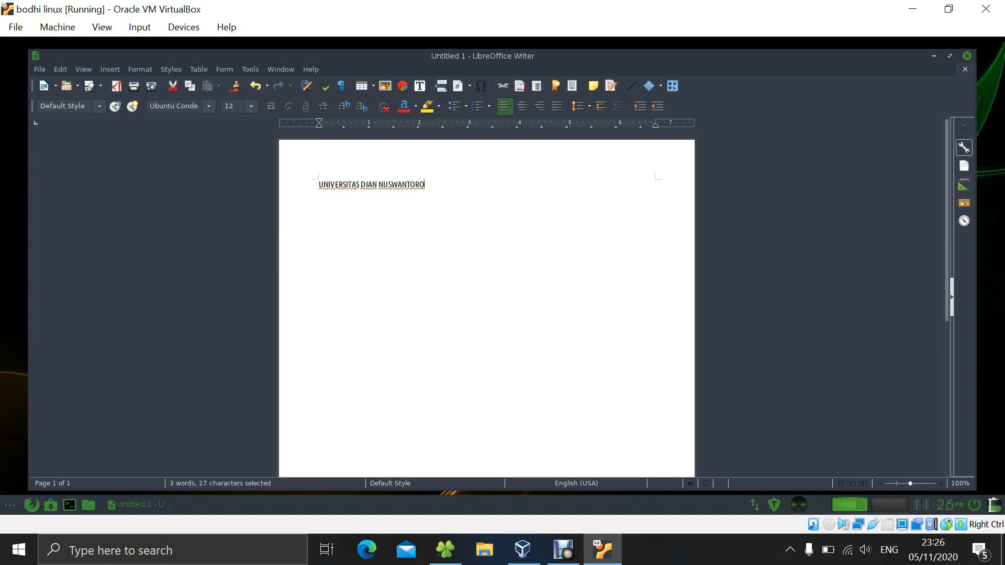
{"action": "left_click", "coordinate": [251, 106]}
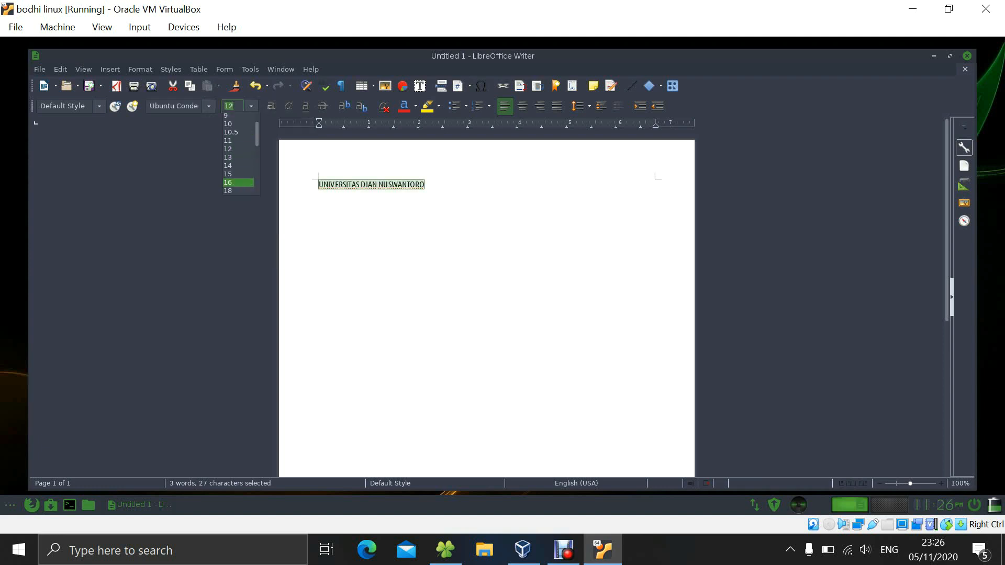
{"action": "left_click", "coordinate": [227, 182]}
{"action": "left_click", "coordinate": [251, 107]}
{"action": "left_click_drag", "start_coordinate": [257, 146], "coordinate": [257, 183]}
{"action": "left_click", "coordinate": [233, 191]}
{"action": "left_click", "coordinate": [319, 217]}
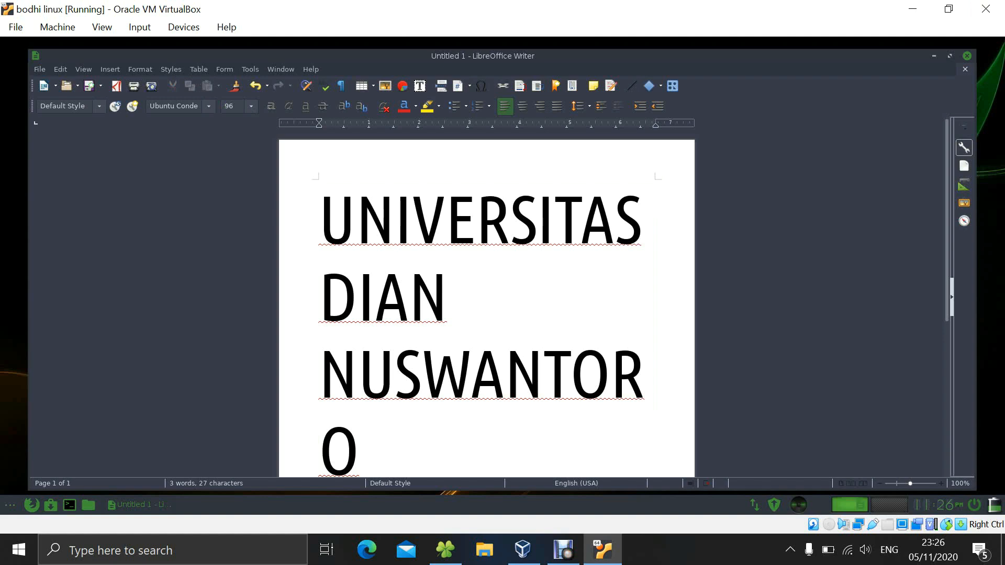
Close the Writer document without saving its changes
{"action": "left_click", "coordinate": [967, 56]}
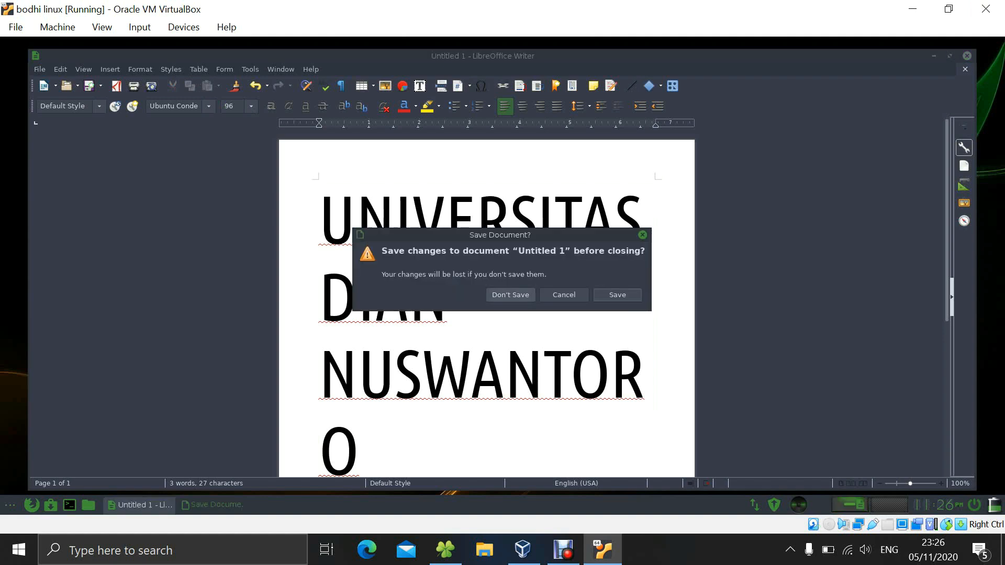
{"action": "left_click", "coordinate": [510, 294]}
{"action": "left_click", "coordinate": [489, 255]}
{"action": "left_click", "coordinate": [489, 256]}
{"action": "left_click", "coordinate": [489, 256]}
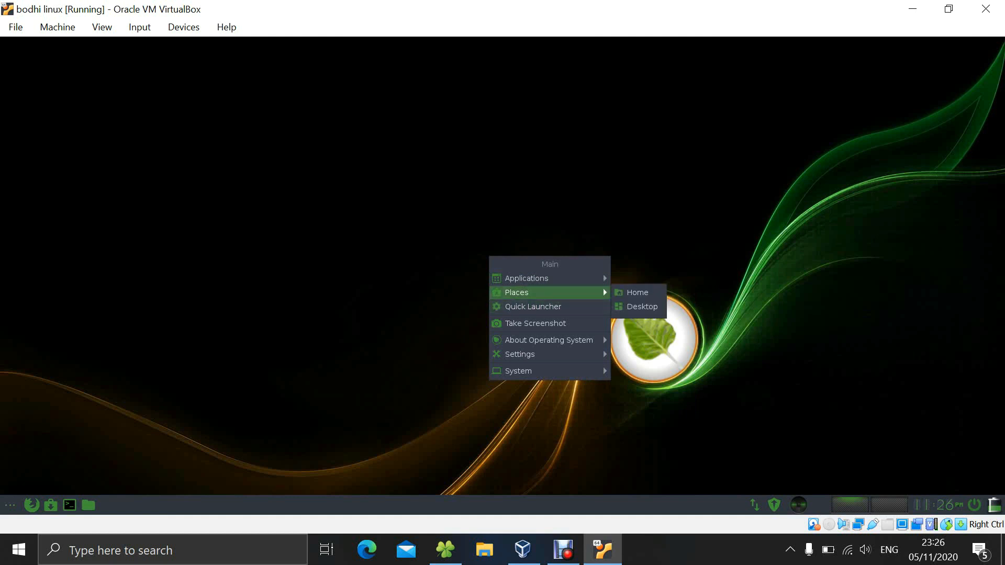
{"action": "mouse_move", "coordinate": [597, 278]}
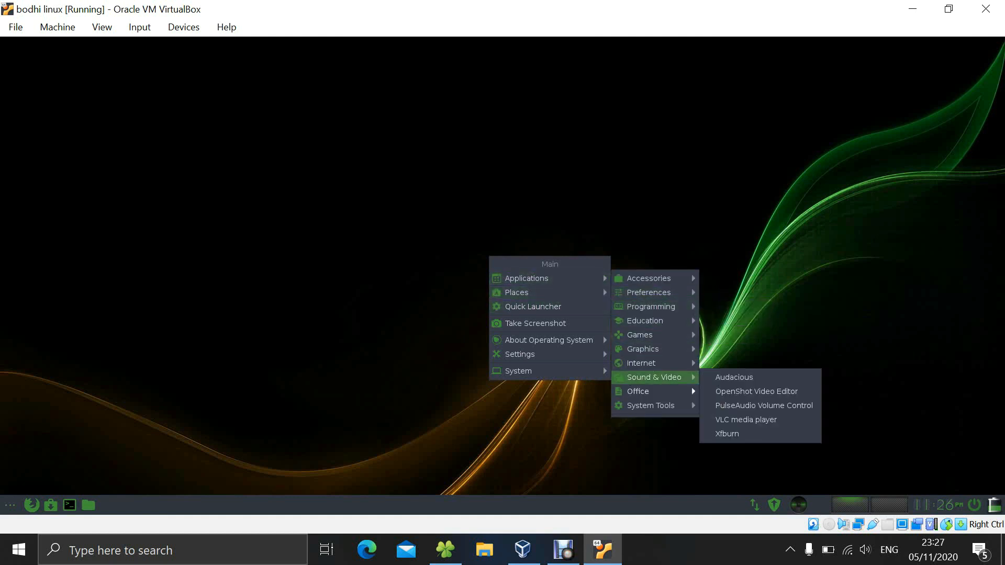
{"action": "mouse_move", "coordinate": [650, 406]}
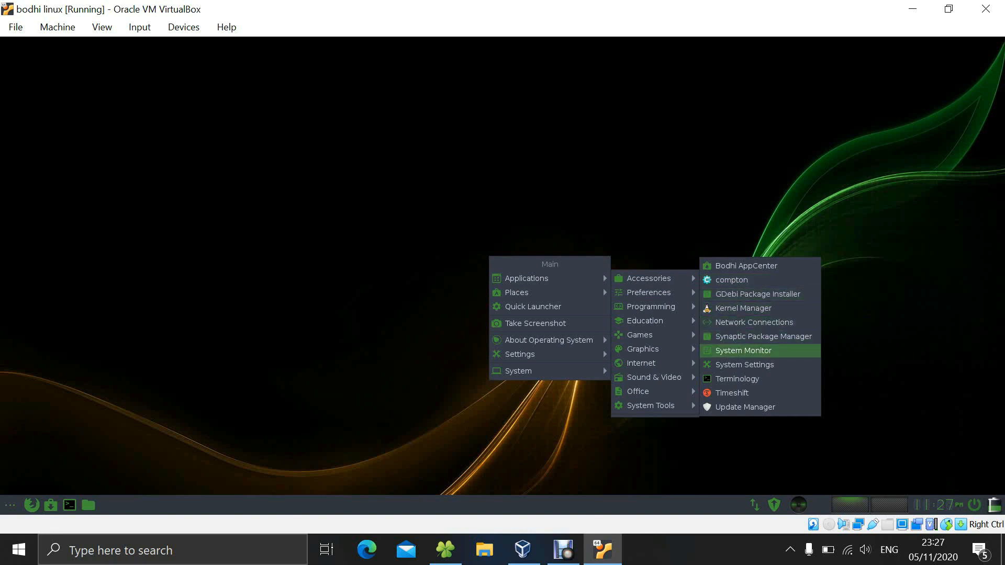
{"action": "left_click", "coordinate": [864, 355]}
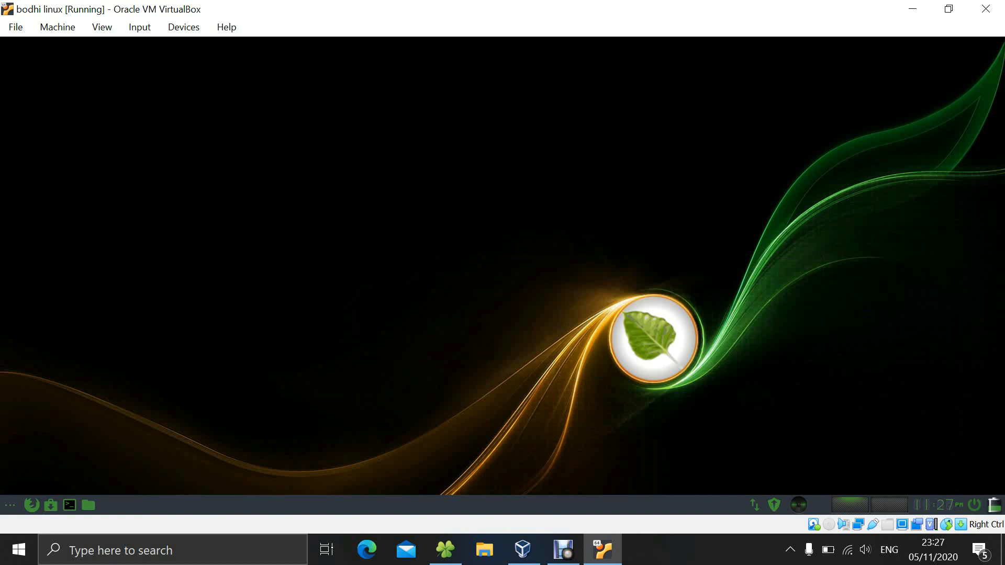
Connect the virtual machine to the Ethernet network "Wired connection 1"
{"action": "left_click", "coordinate": [754, 506]}
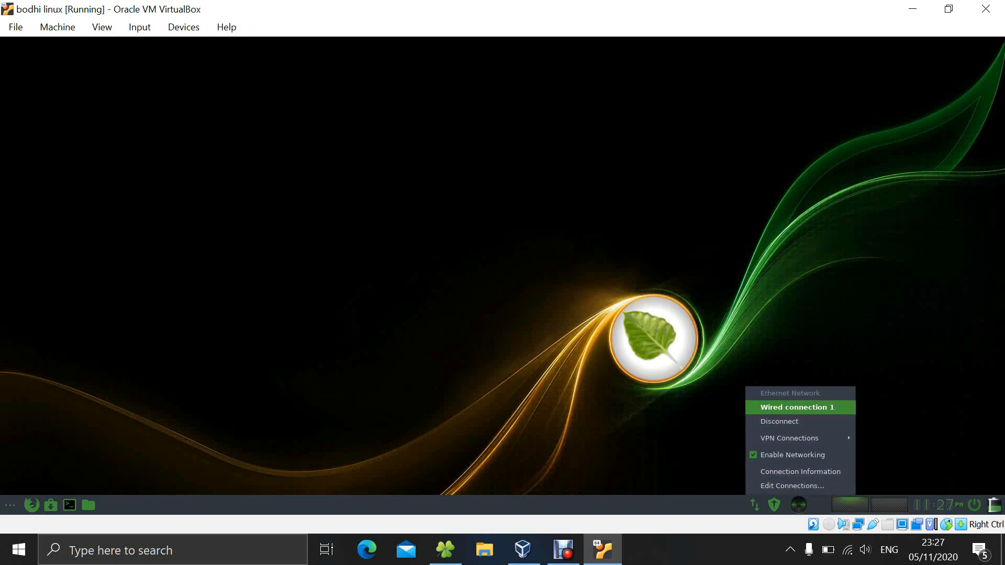
{"action": "left_click", "coordinate": [798, 407]}
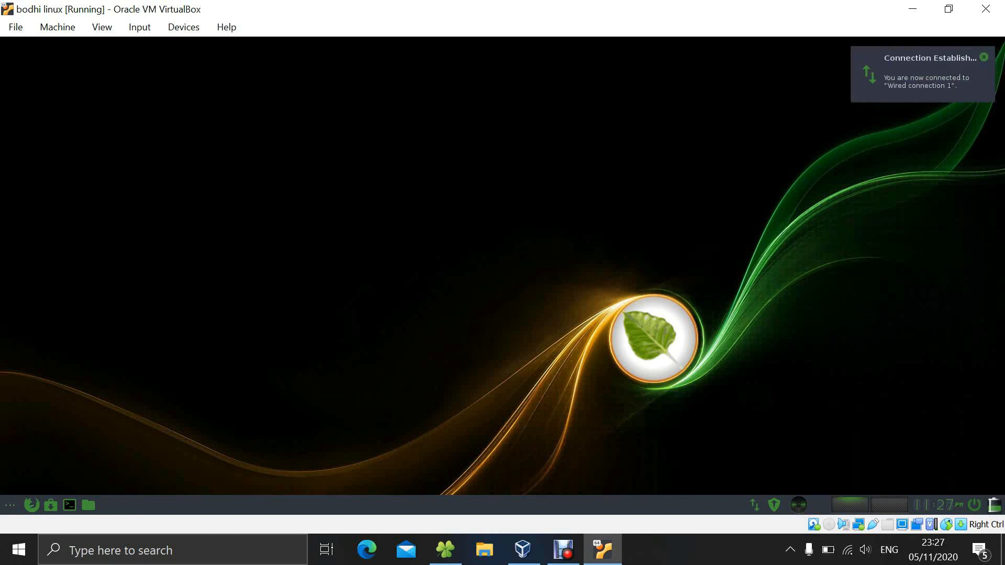
Open the Desktop folder in the file manager and maximize its window
{"action": "left_click", "coordinate": [771, 185]}
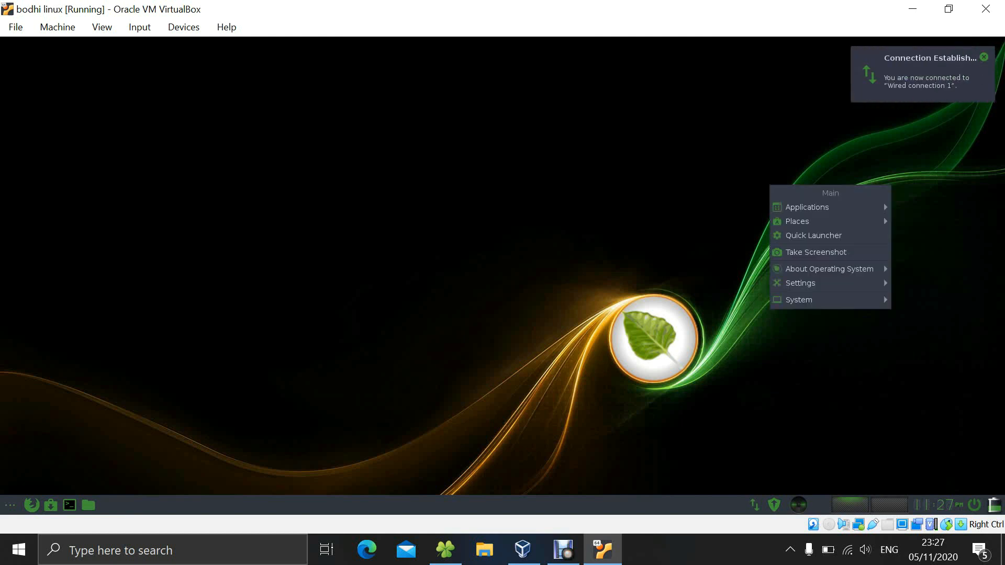
{"action": "mouse_move", "coordinate": [879, 222]}
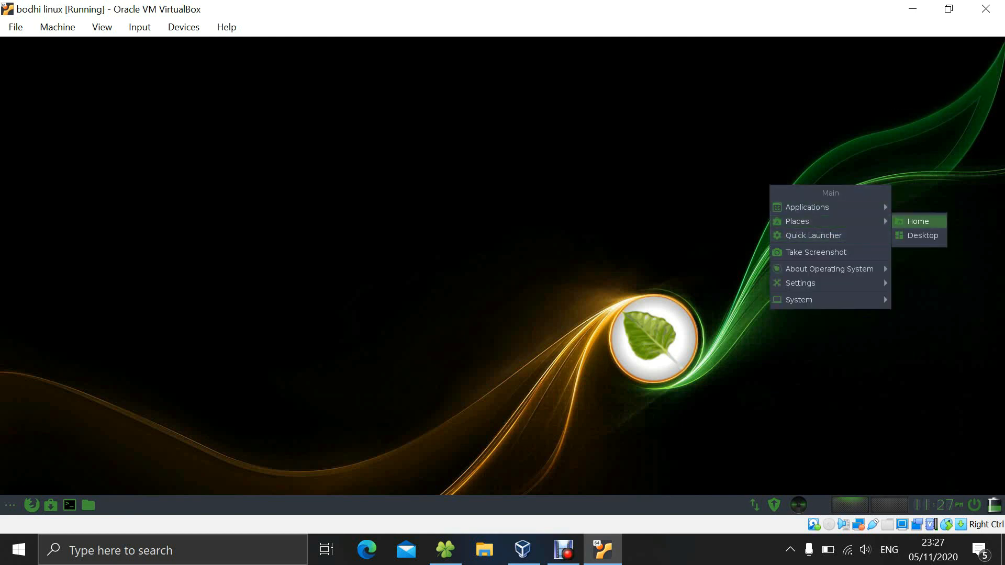
{"action": "left_click", "coordinate": [920, 235]}
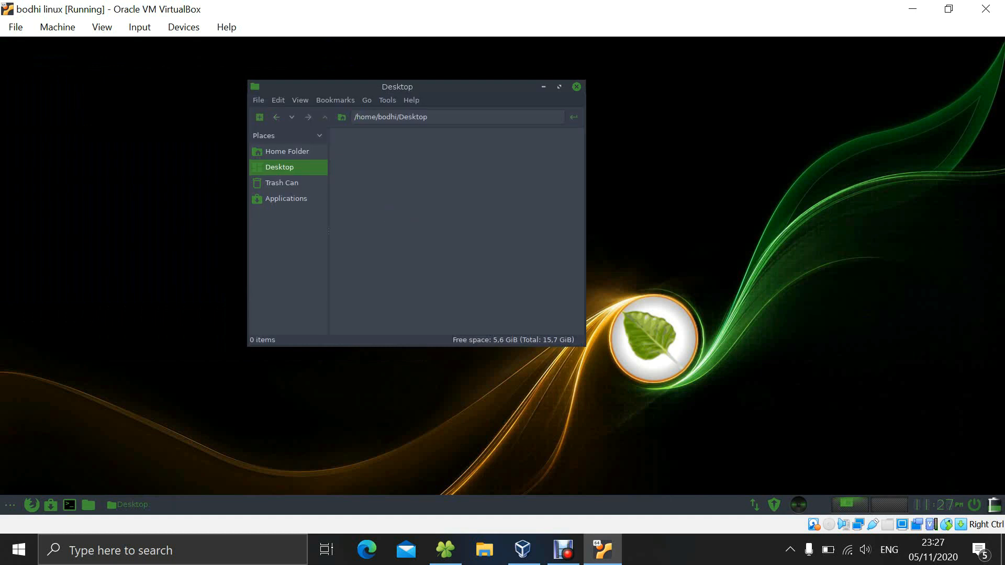
{"action": "left_click", "coordinate": [559, 87]}
Look through the Home Folder, Desktop, Trash Can and Applications locations in the file manager
{"action": "left_click", "coordinate": [41, 109]}
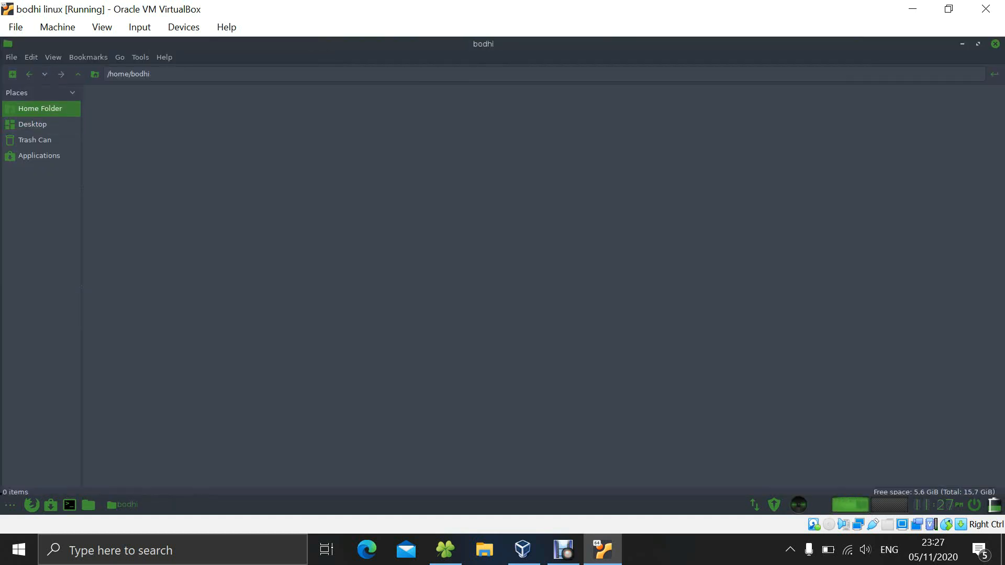
{"action": "left_click", "coordinate": [32, 124]}
{"action": "left_click", "coordinate": [35, 140]}
{"action": "left_click", "coordinate": [39, 156]}
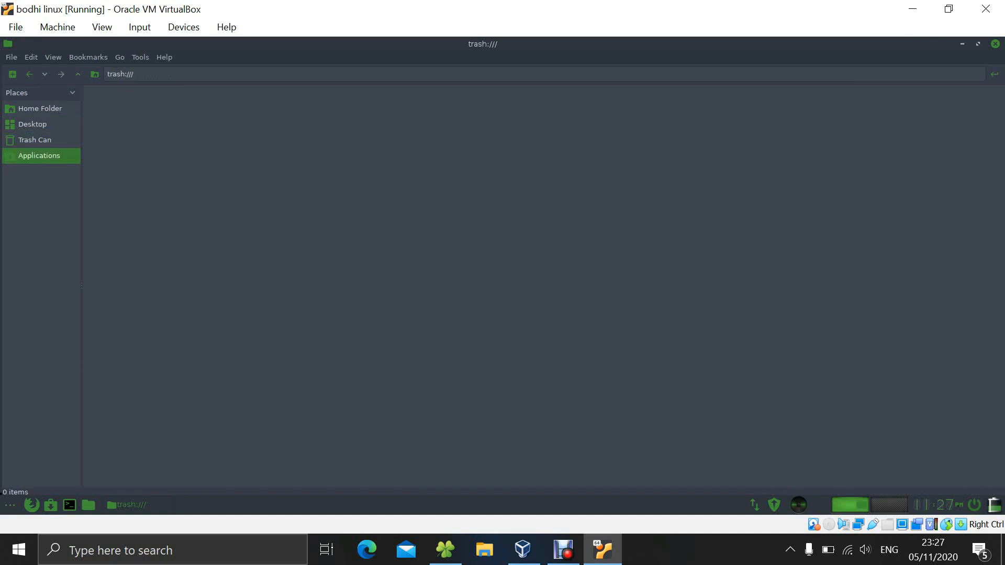
Close the file manager and open the Settings Panel of the Bodhi desktop
{"action": "left_click", "coordinate": [996, 44]}
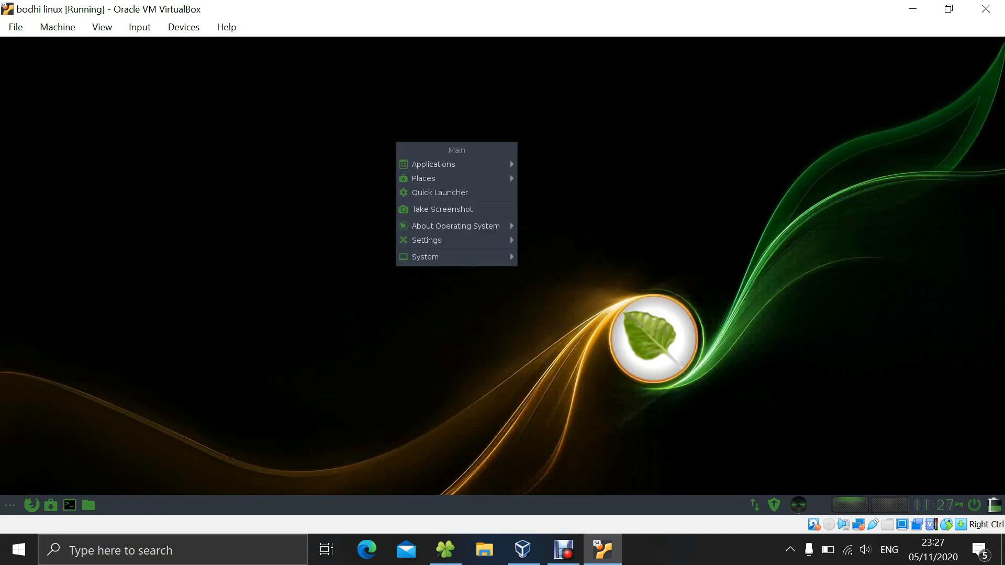
{"action": "mouse_move", "coordinate": [439, 178]}
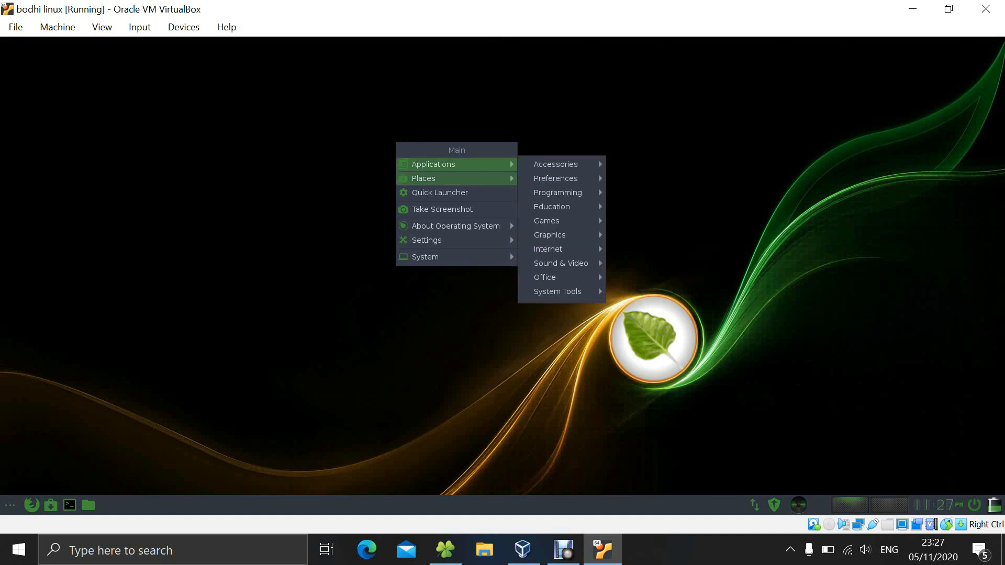
{"action": "mouse_move", "coordinate": [455, 225]}
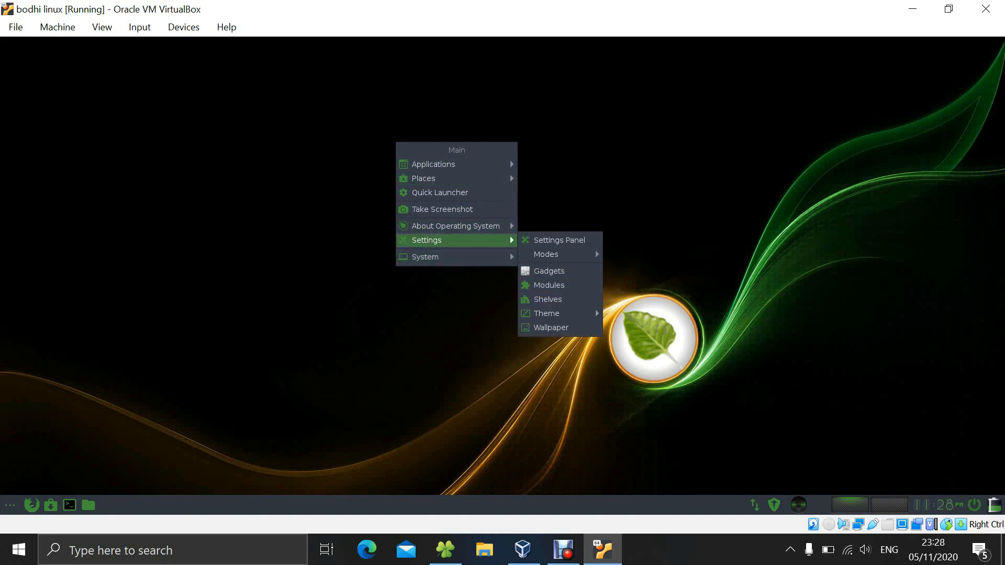
{"action": "left_click", "coordinate": [559, 240]}
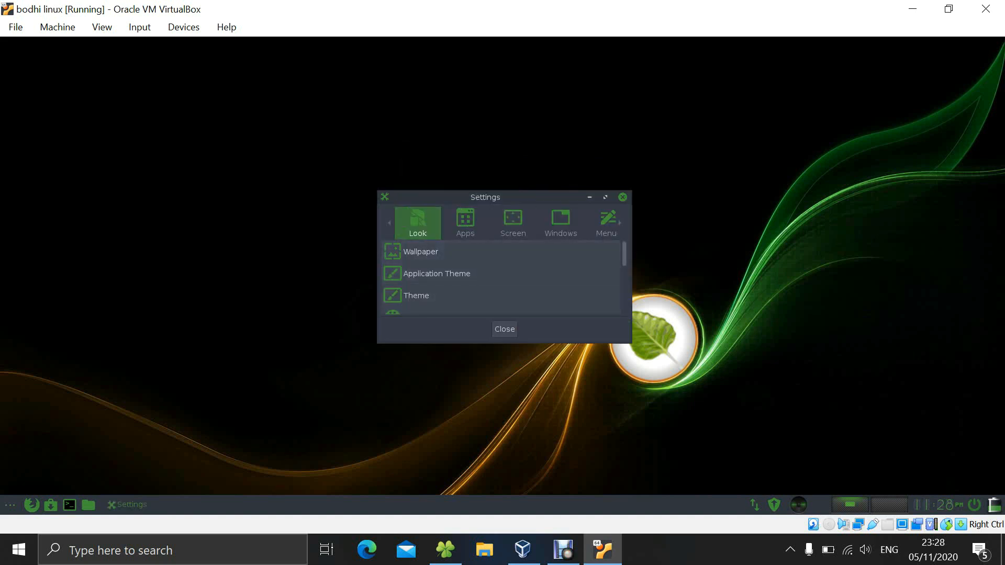
Set the desktop background to the theme wallpaper in the Wallpaper settings and apply it
{"action": "left_click", "coordinate": [420, 251]}
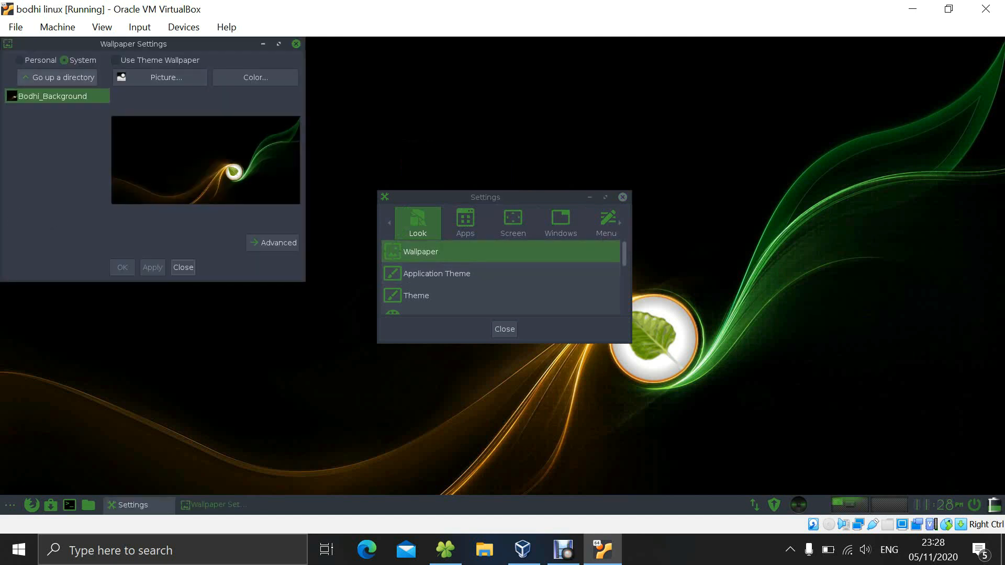
{"action": "left_click", "coordinate": [59, 77]}
{"action": "left_click", "coordinate": [166, 77]}
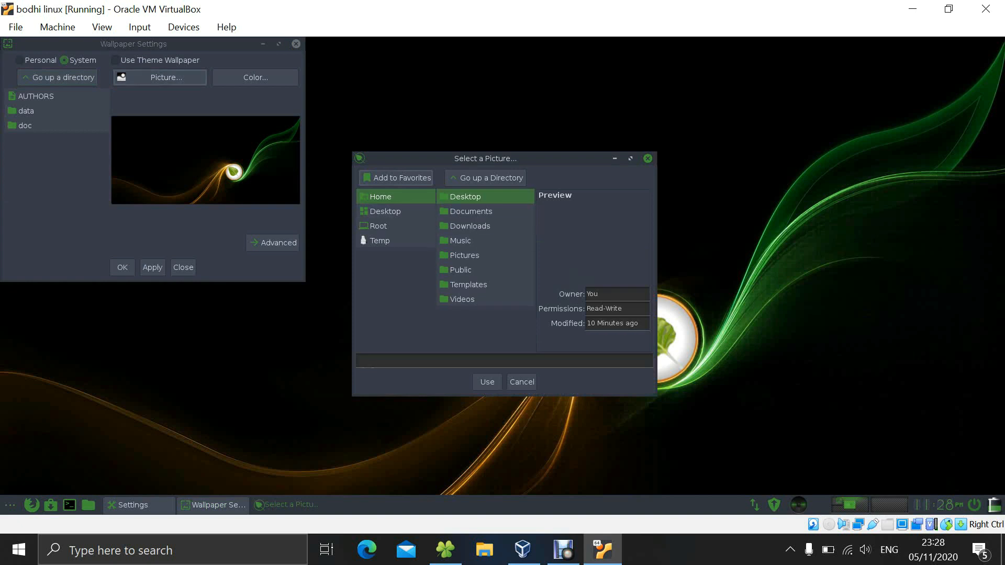
{"action": "left_click", "coordinate": [522, 382]}
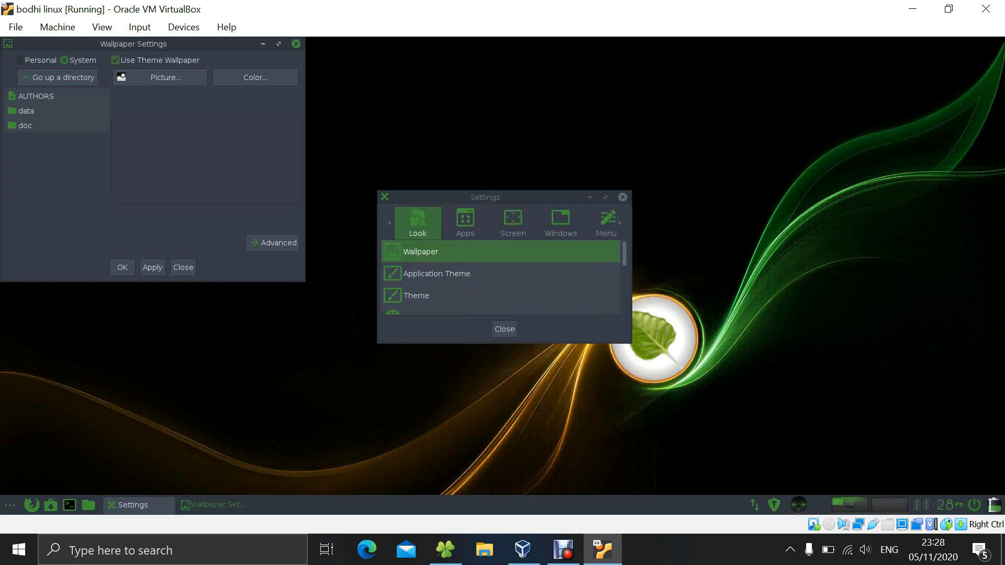
{"action": "left_click", "coordinate": [152, 267]}
Set the GTK application theme to MokshaGreen (v2) (v3), apply it and close the application theme settings
{"action": "left_click", "coordinate": [437, 274]}
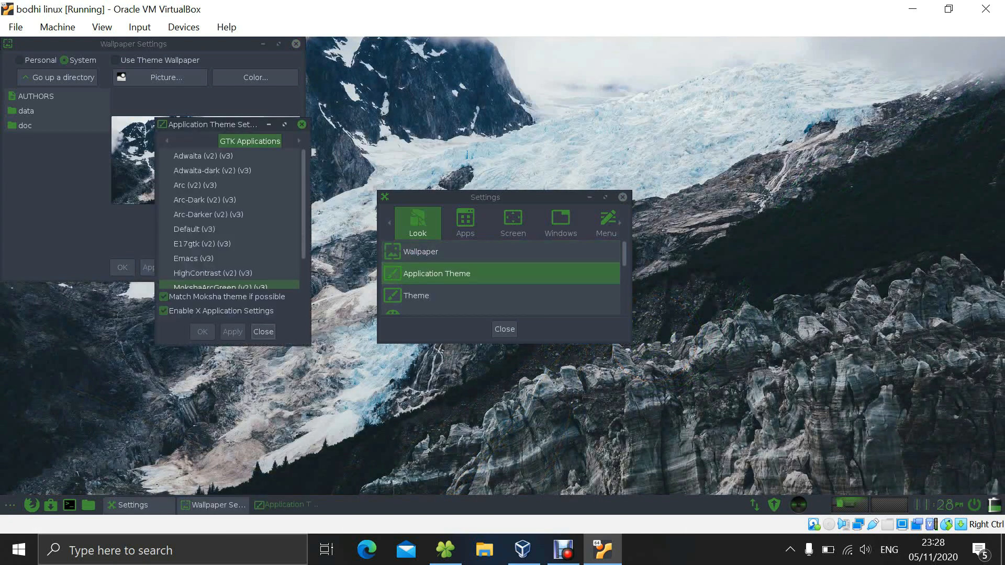
{"action": "left_click", "coordinate": [229, 229]}
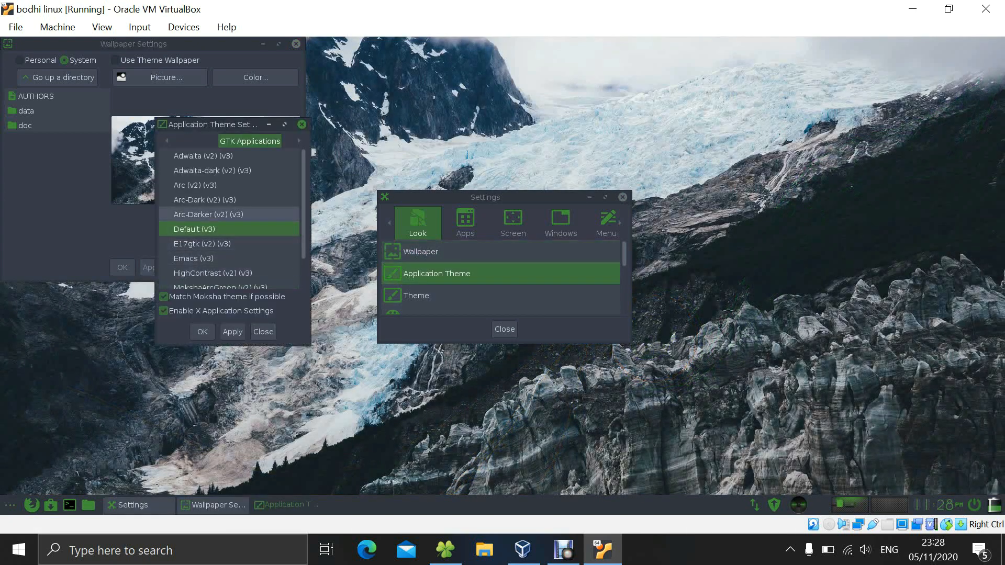
{"action": "left_click", "coordinate": [209, 214]}
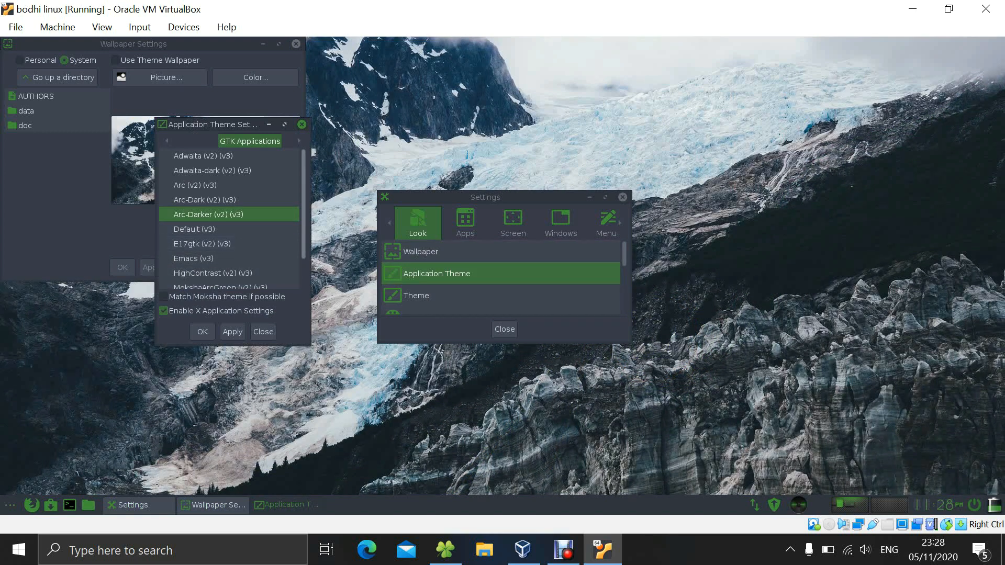
{"action": "scroll", "coordinate": [230, 251], "scroll_direction": "down", "scroll_amount": 2}
{"action": "left_click", "coordinate": [214, 267]}
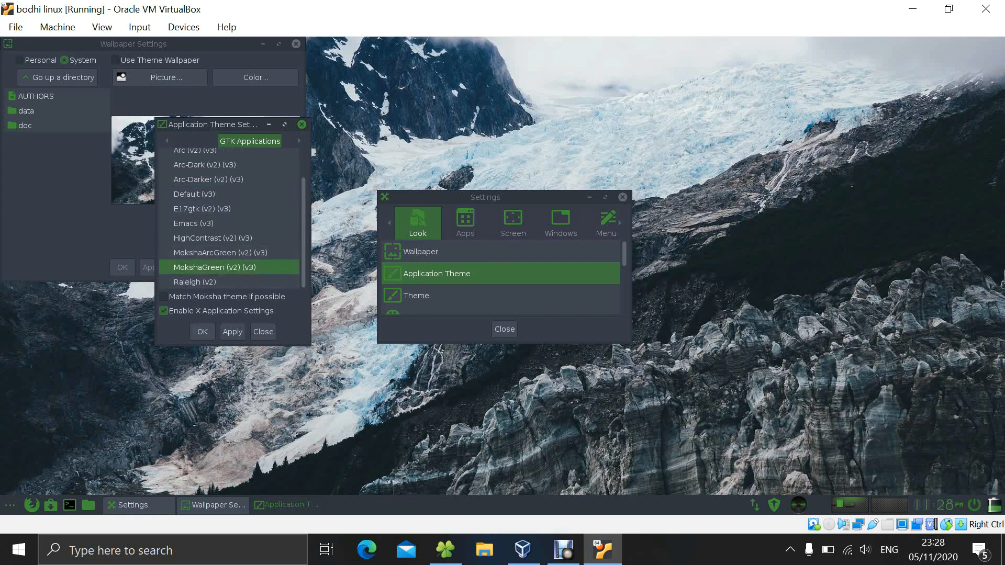
{"action": "left_click", "coordinate": [232, 331]}
{"action": "left_click", "coordinate": [264, 331]}
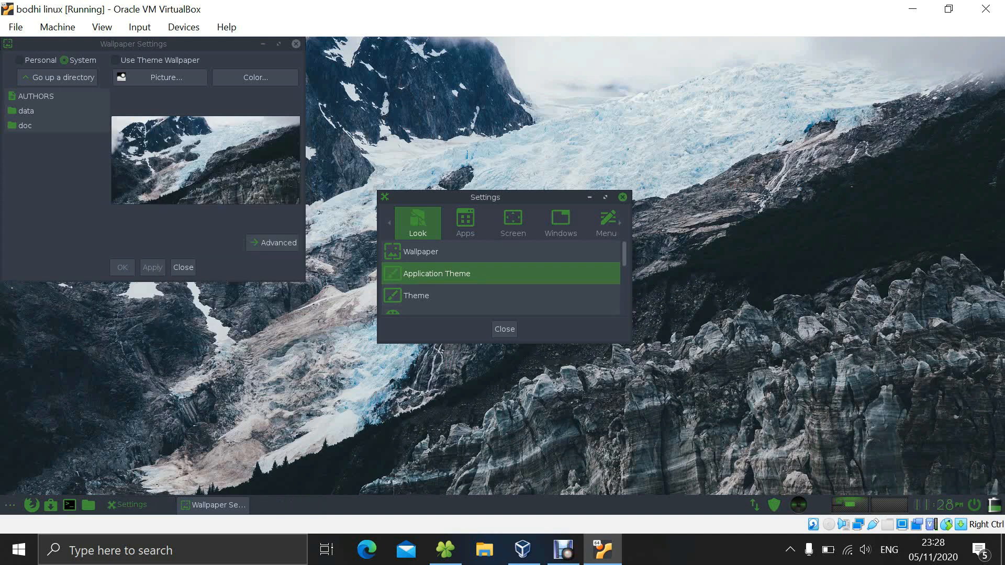
Switch the desktop theme to MokshaGreen, and close the theme, wallpaper and settings windows
{"action": "left_click", "coordinate": [439, 295]}
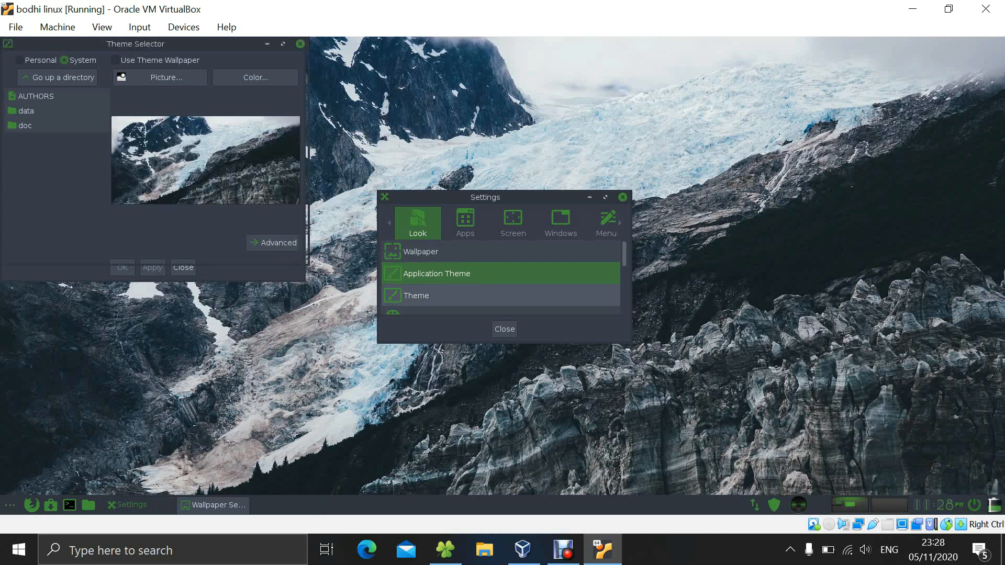
{"action": "left_click", "coordinate": [58, 126]}
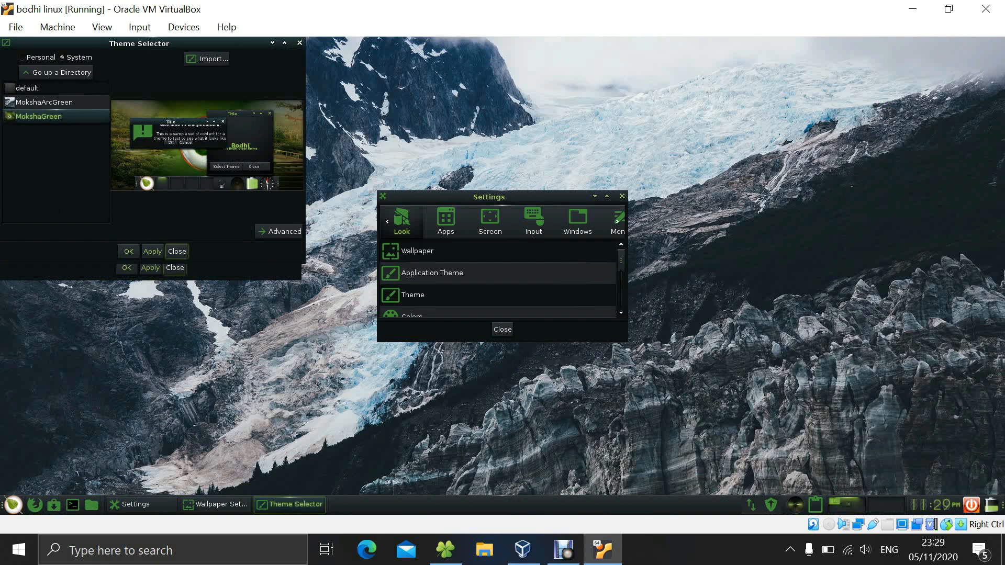
{"action": "left_click", "coordinate": [300, 43]}
{"action": "left_click", "coordinate": [295, 43]}
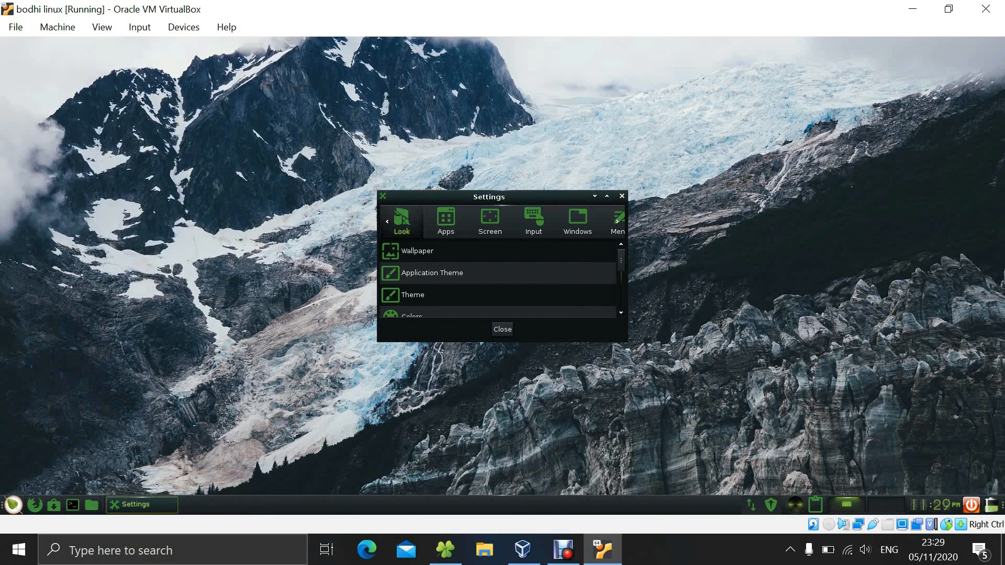
{"action": "left_click", "coordinate": [622, 197]}
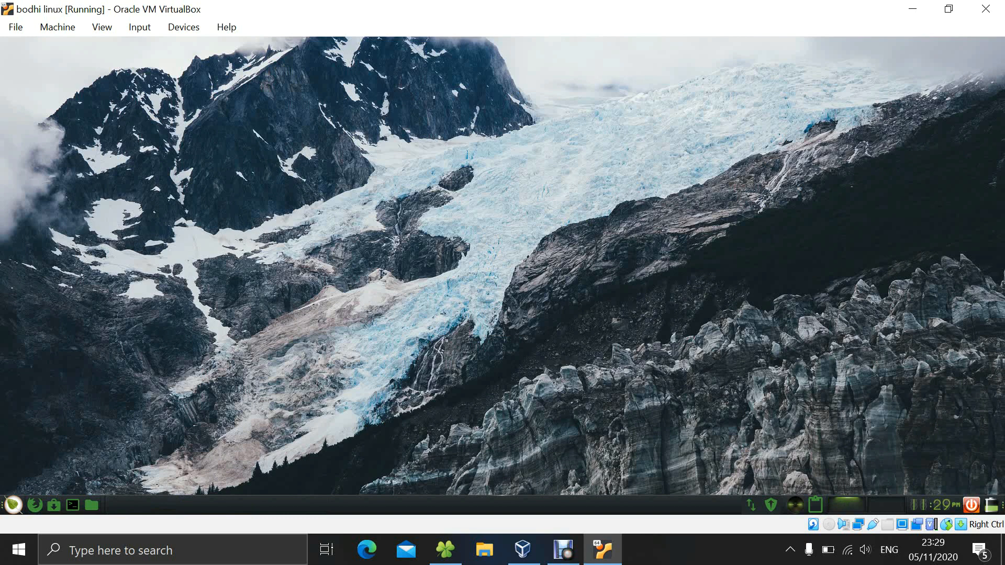
Look through the Office, Games and Accessories application categories and the About Operating System entries in the main menu
{"action": "left_click", "coordinate": [13, 505]}
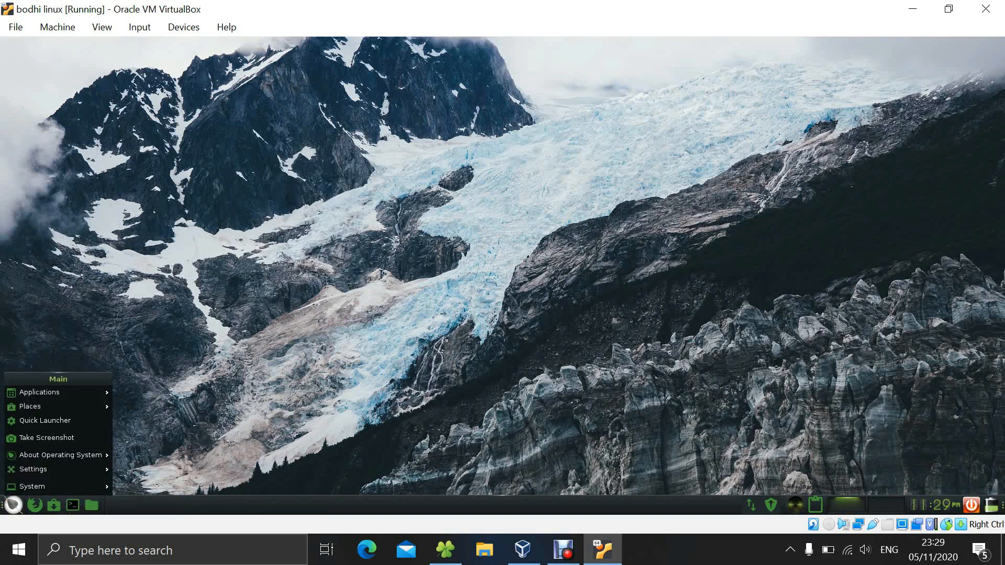
{"action": "mouse_move", "coordinate": [57, 393]}
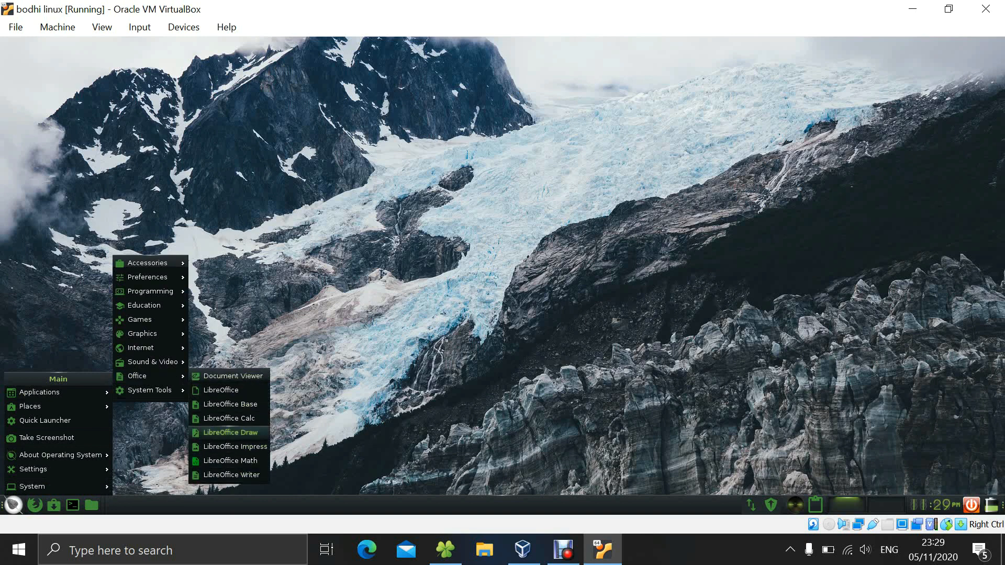
{"action": "mouse_move", "coordinate": [140, 348]}
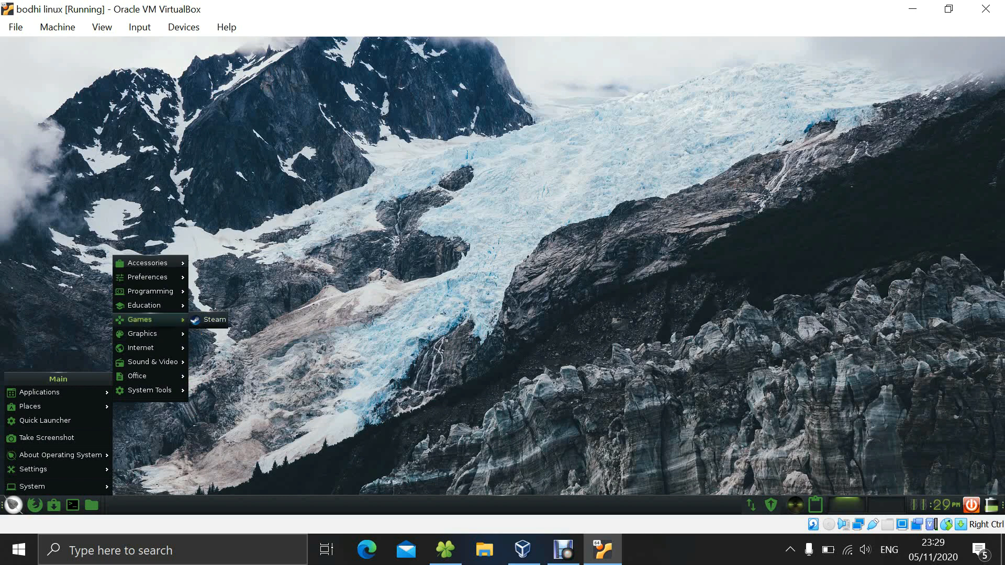
{"action": "mouse_move", "coordinate": [144, 305]}
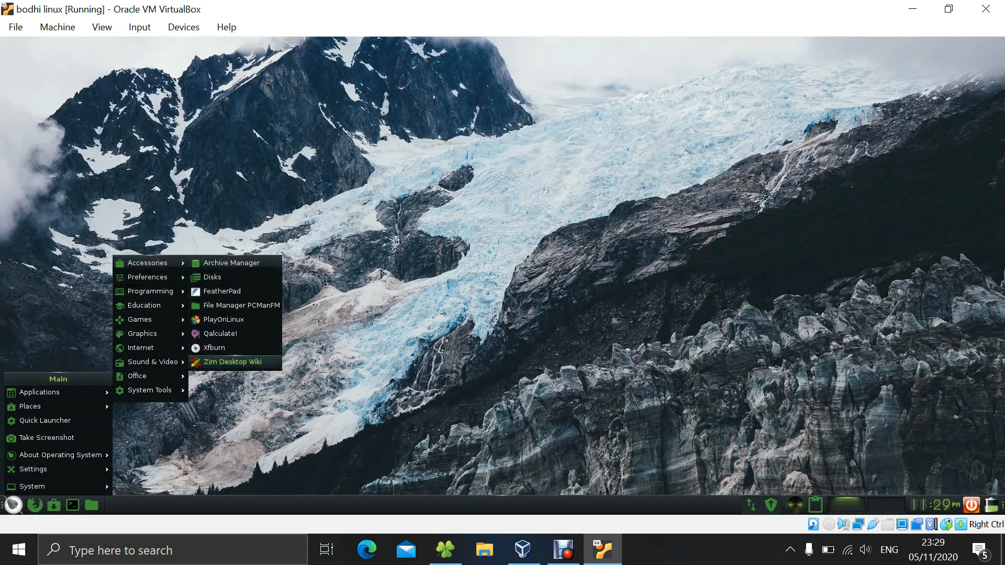
{"action": "mouse_move", "coordinate": [60, 455]}
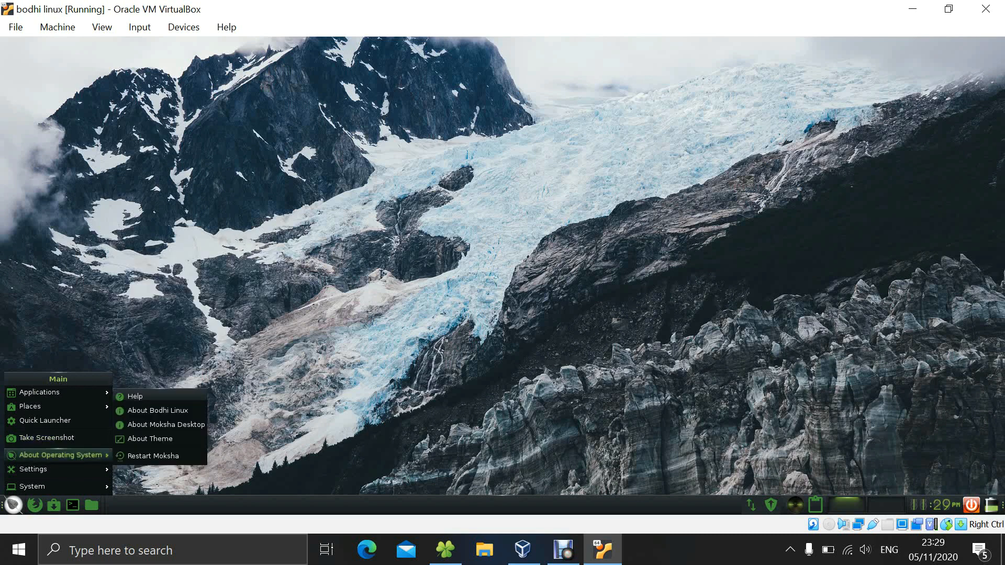
{"action": "left_click", "coordinate": [153, 456]}
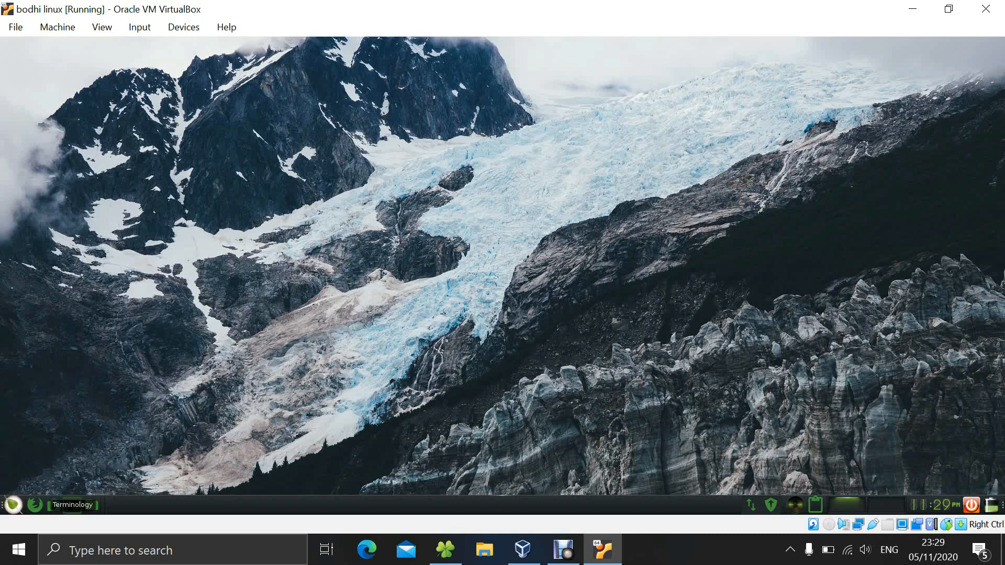
Dismiss the main menu on the desktop and open the system's power and session options
{"action": "left_click", "coordinate": [349, 330]}
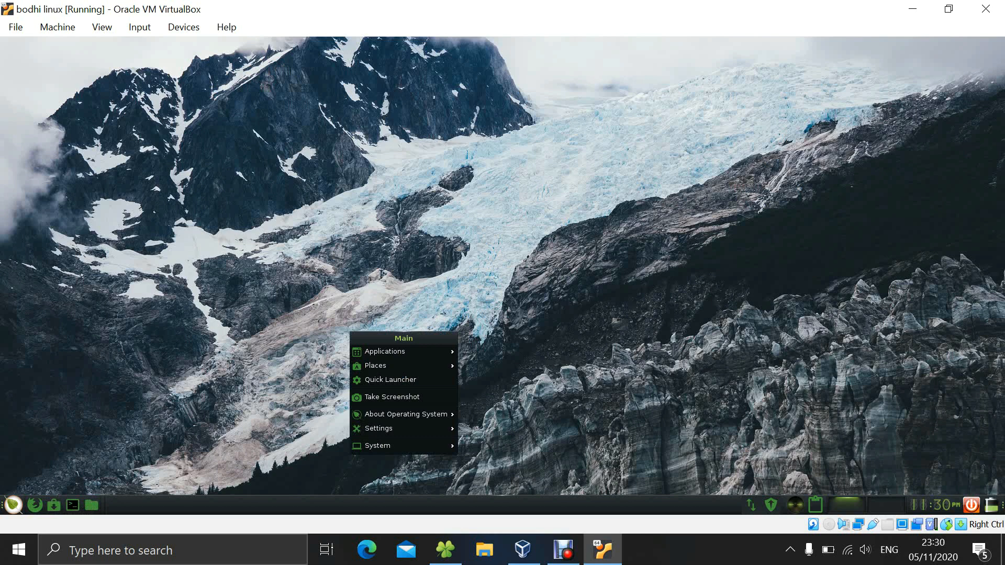
{"action": "left_click", "coordinate": [522, 129]}
{"action": "left_click", "coordinate": [521, 130]}
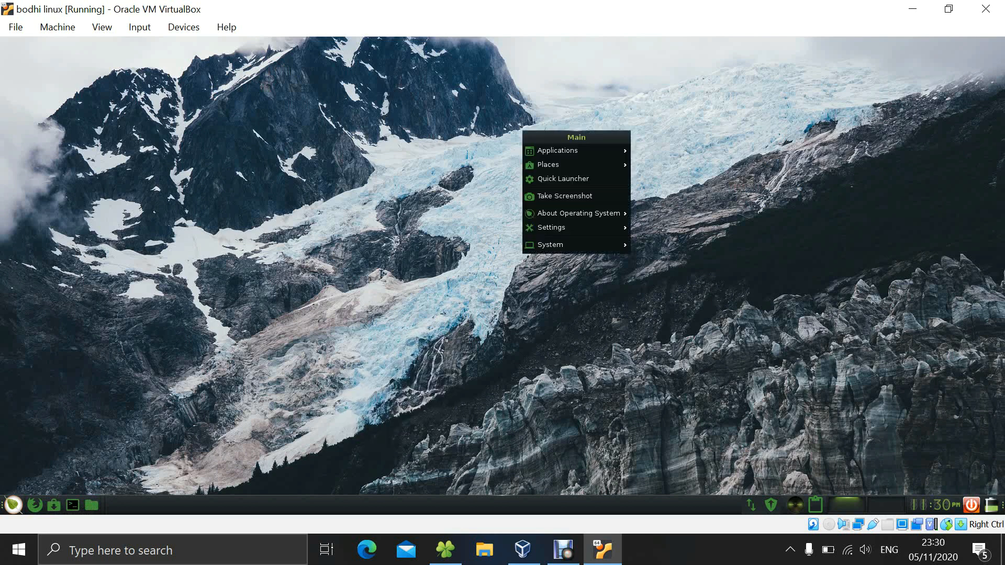
{"action": "left_click", "coordinate": [522, 130]}
{"action": "left_click", "coordinate": [971, 505]}
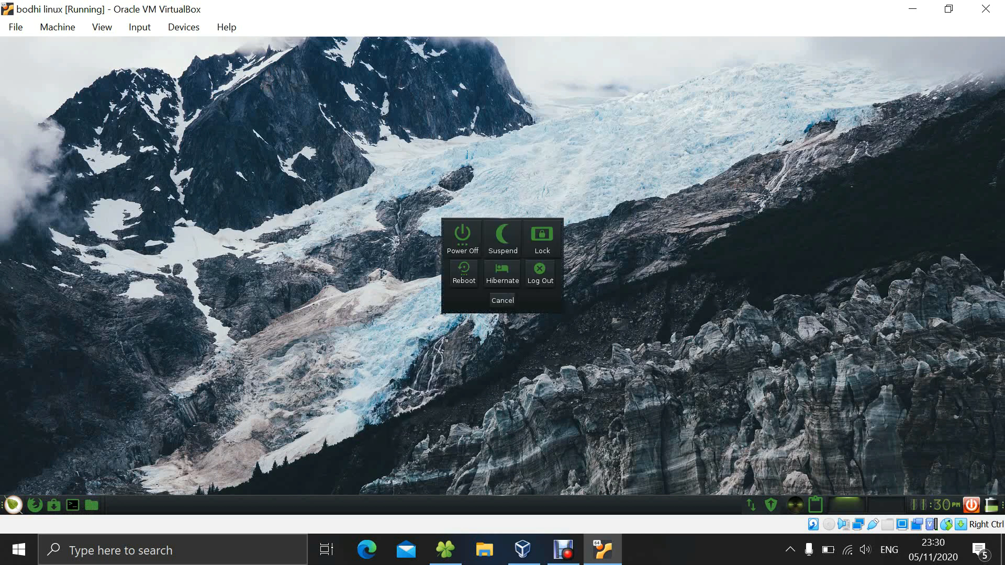